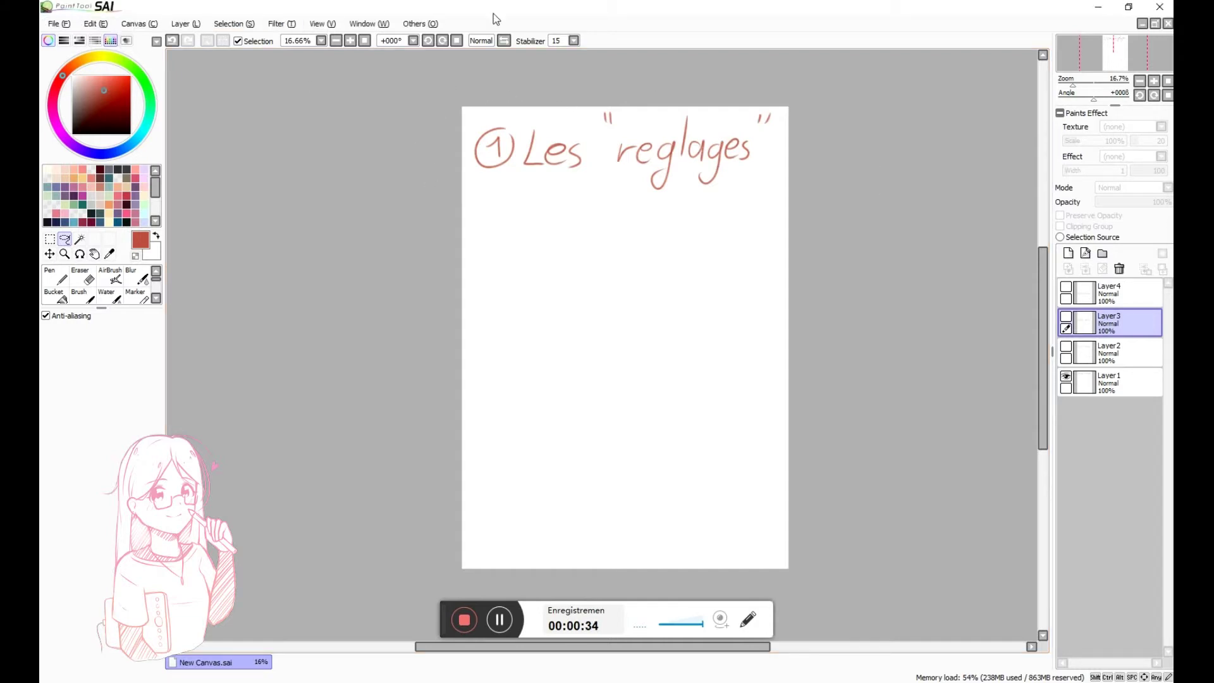
# Review the preset, size and resolution settings for a new canvas, and close the dialog without creating one
pyautogui.click(63, 24)
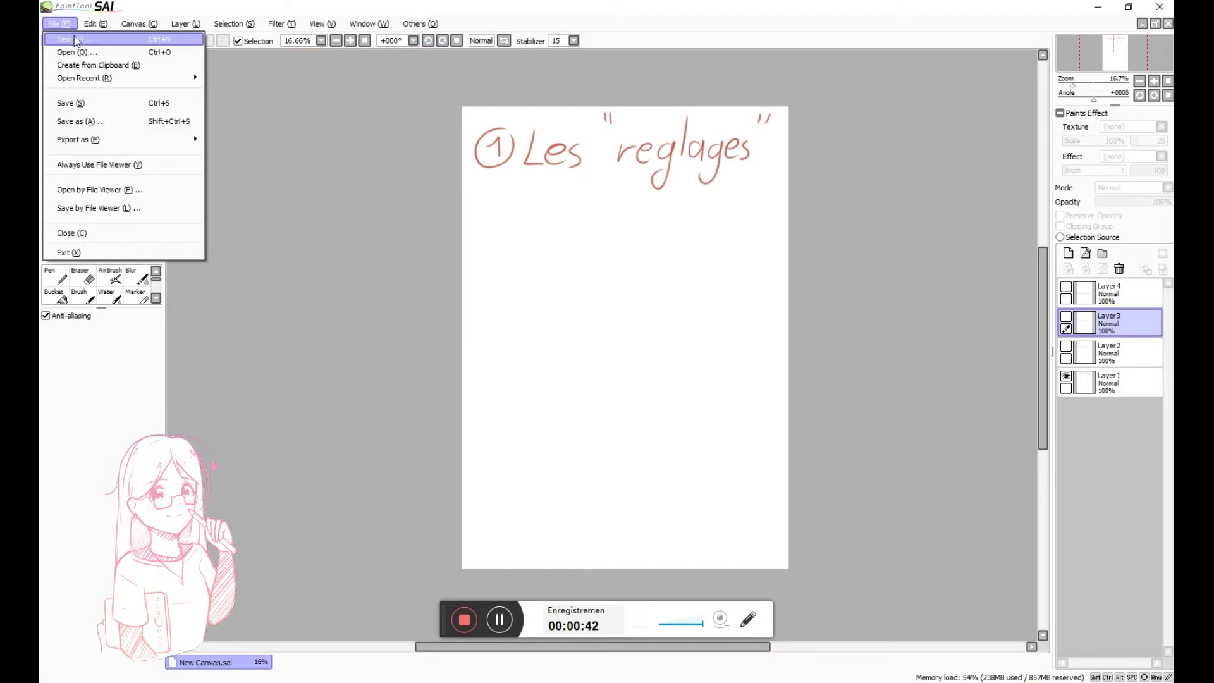
pyautogui.click(74, 37)
pyautogui.moveTo(216, 19); pyautogui.dragTo(330, 218)
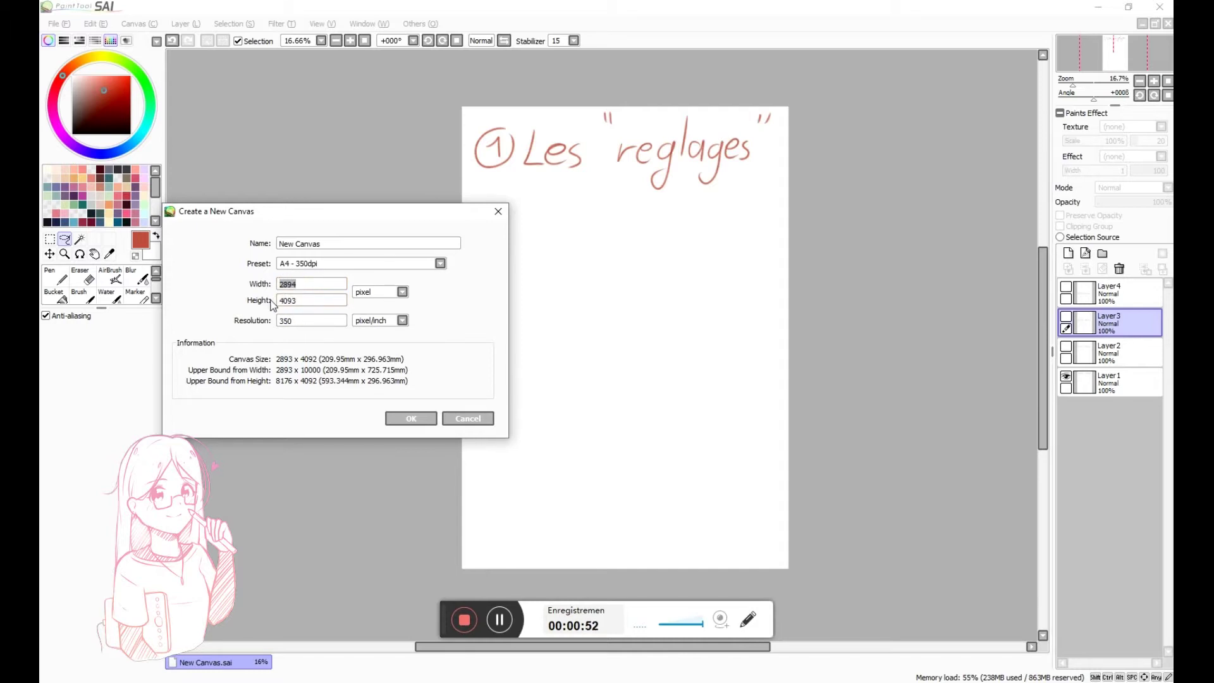
pyautogui.click(499, 213)
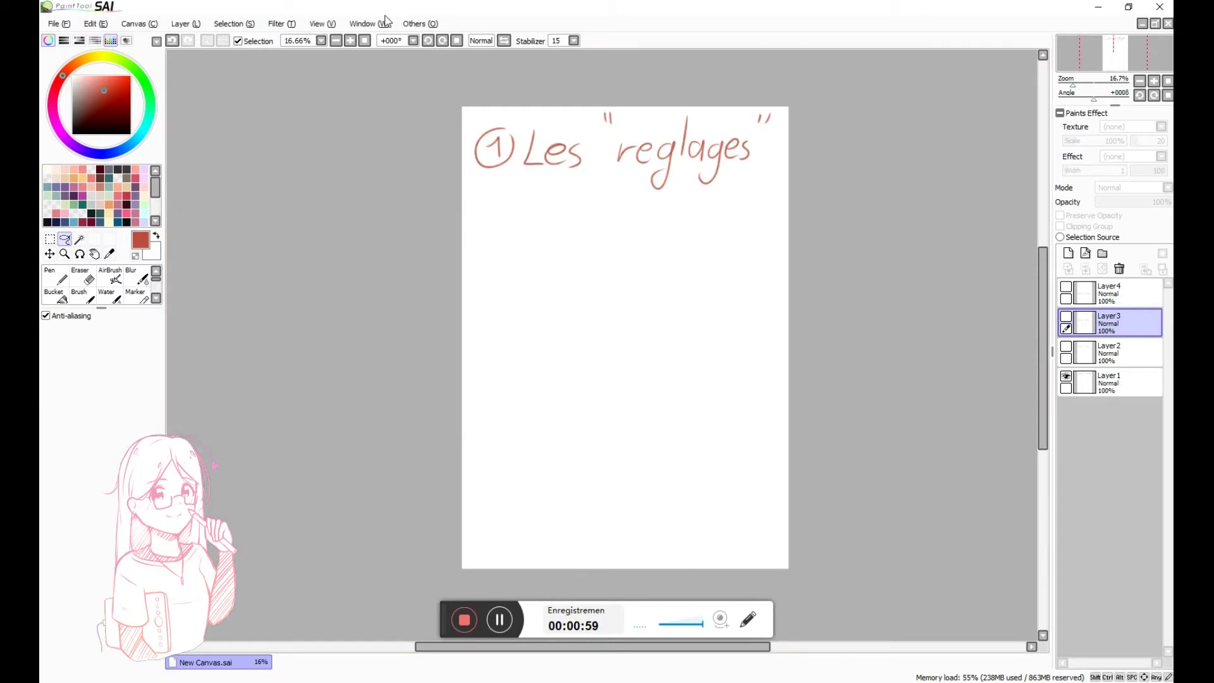
# Show the color and tool panels to the right of the canvas
pyautogui.click(314, 25)
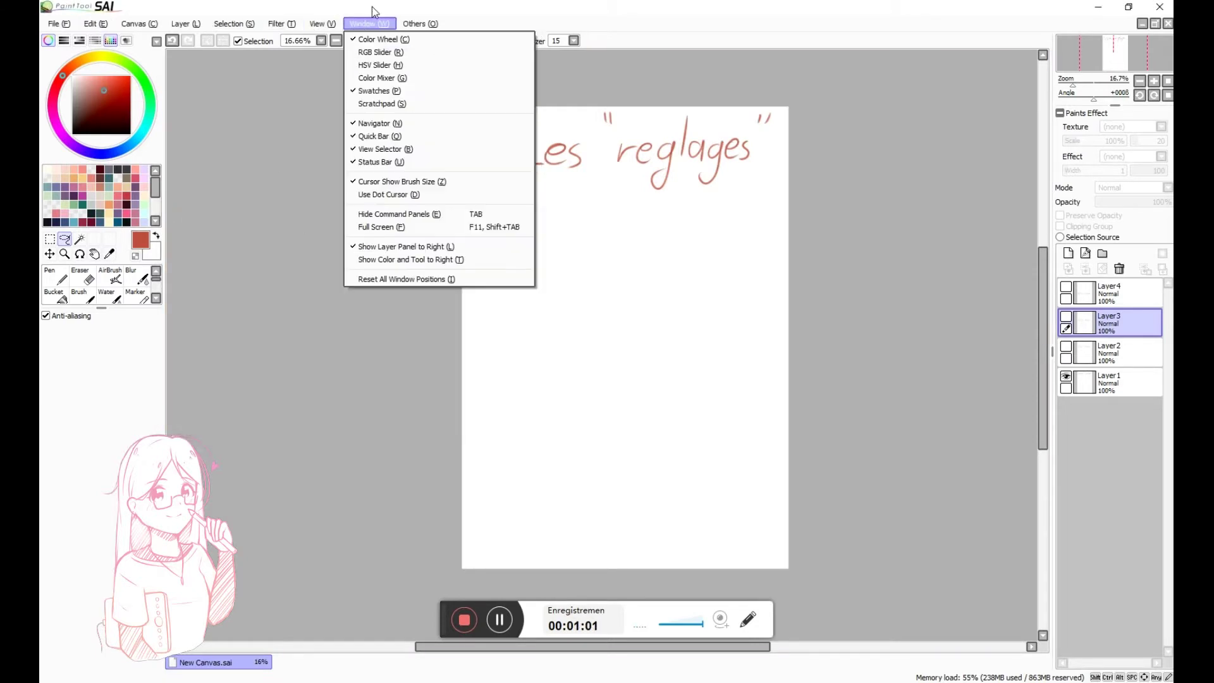
pyautogui.moveTo(420, 23)
pyautogui.moveTo(370, 25)
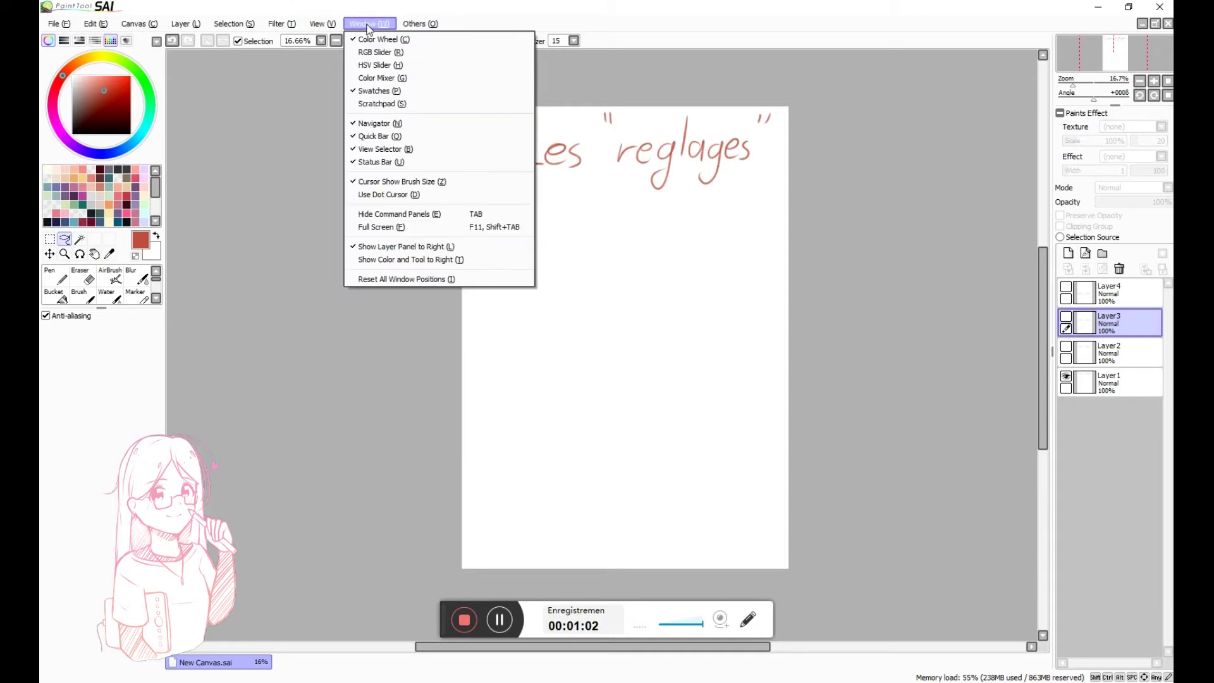
pyautogui.click(421, 258)
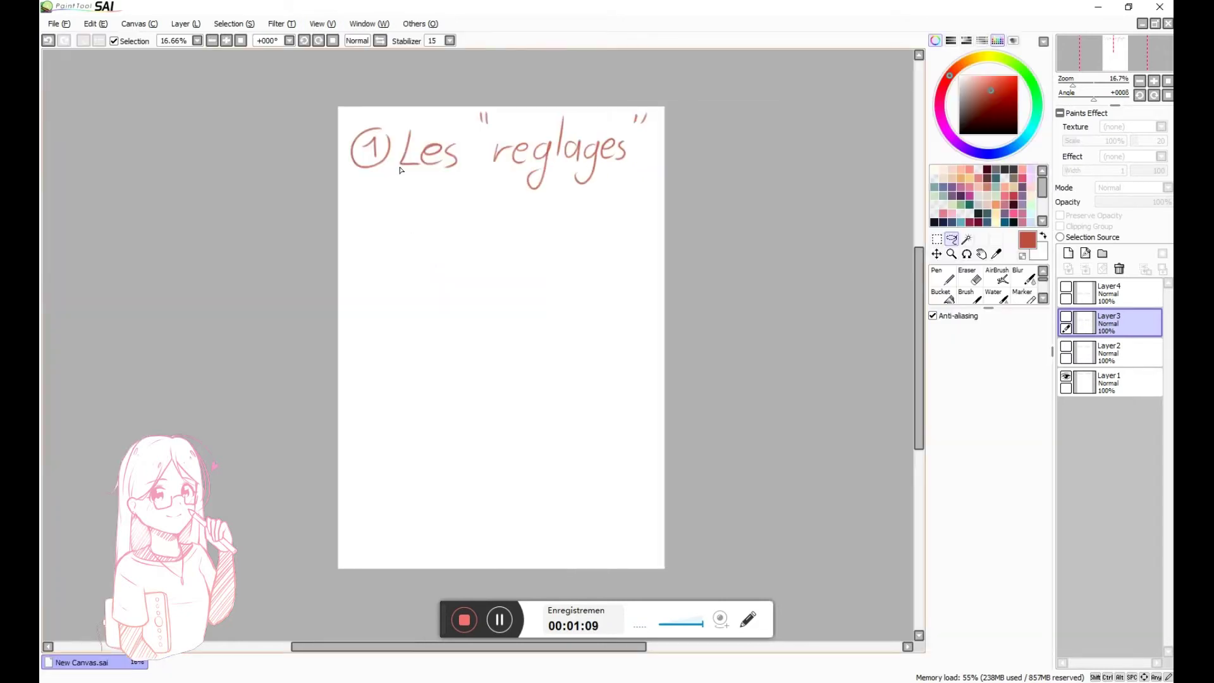
# Return the color and tool panels to the left of the canvas
pyautogui.click(315, 25)
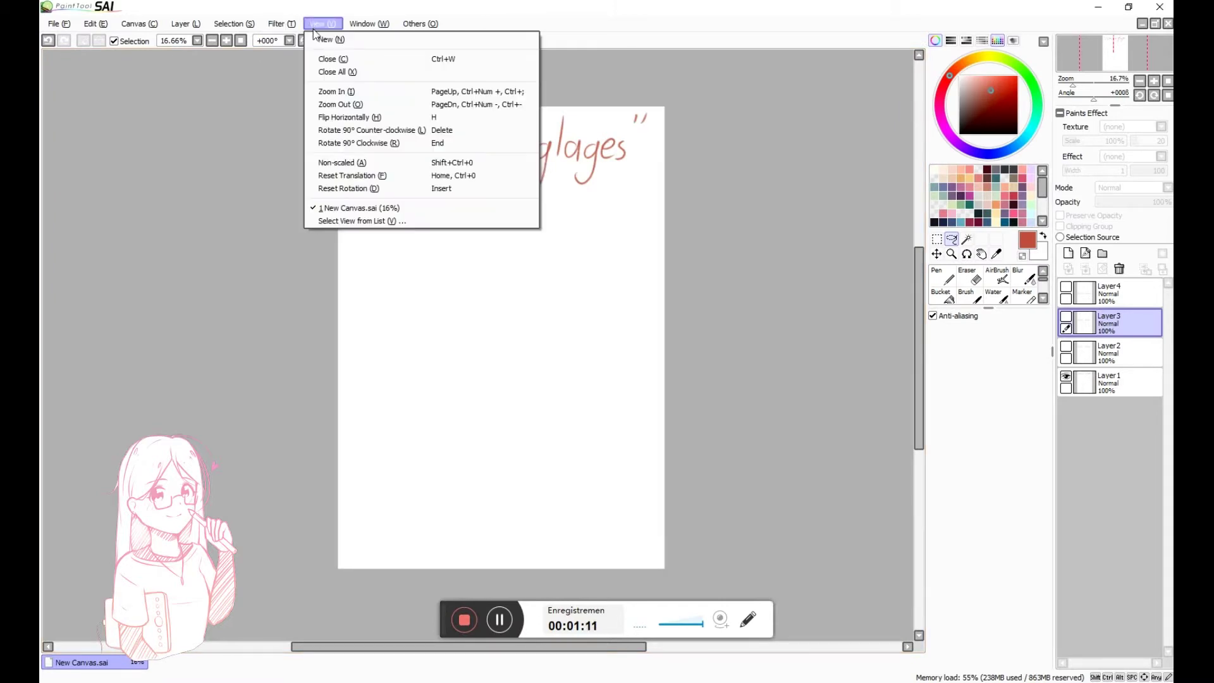
pyautogui.moveTo(367, 24)
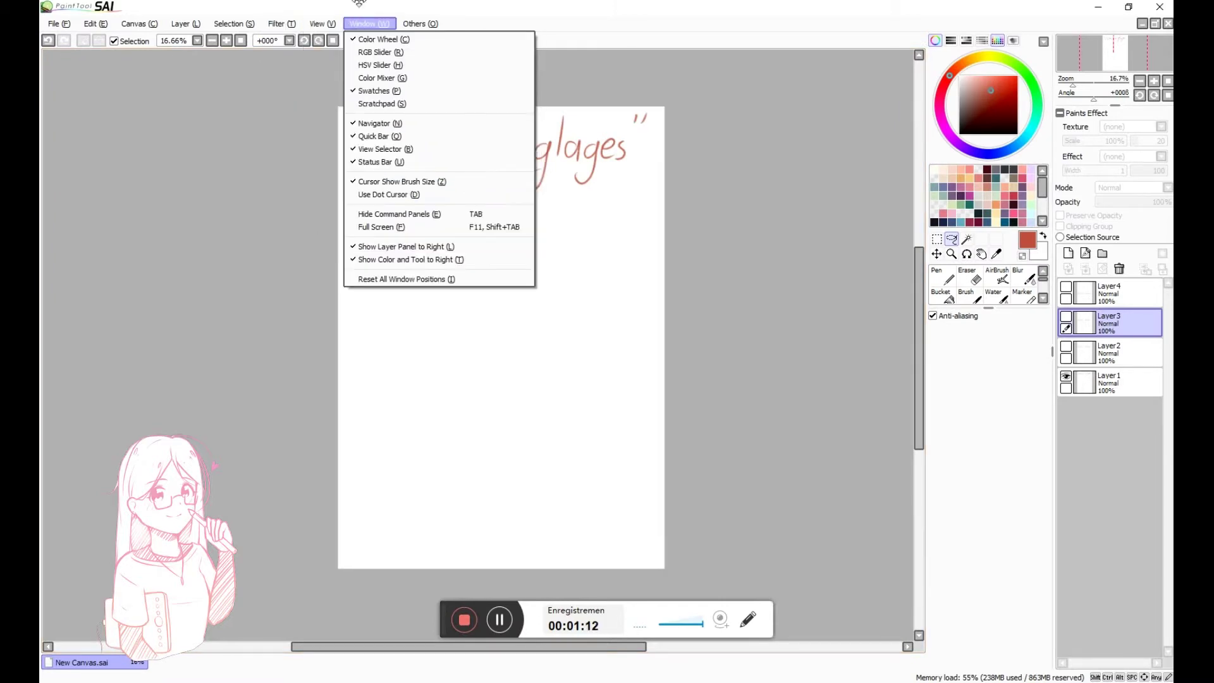
pyautogui.click(408, 260)
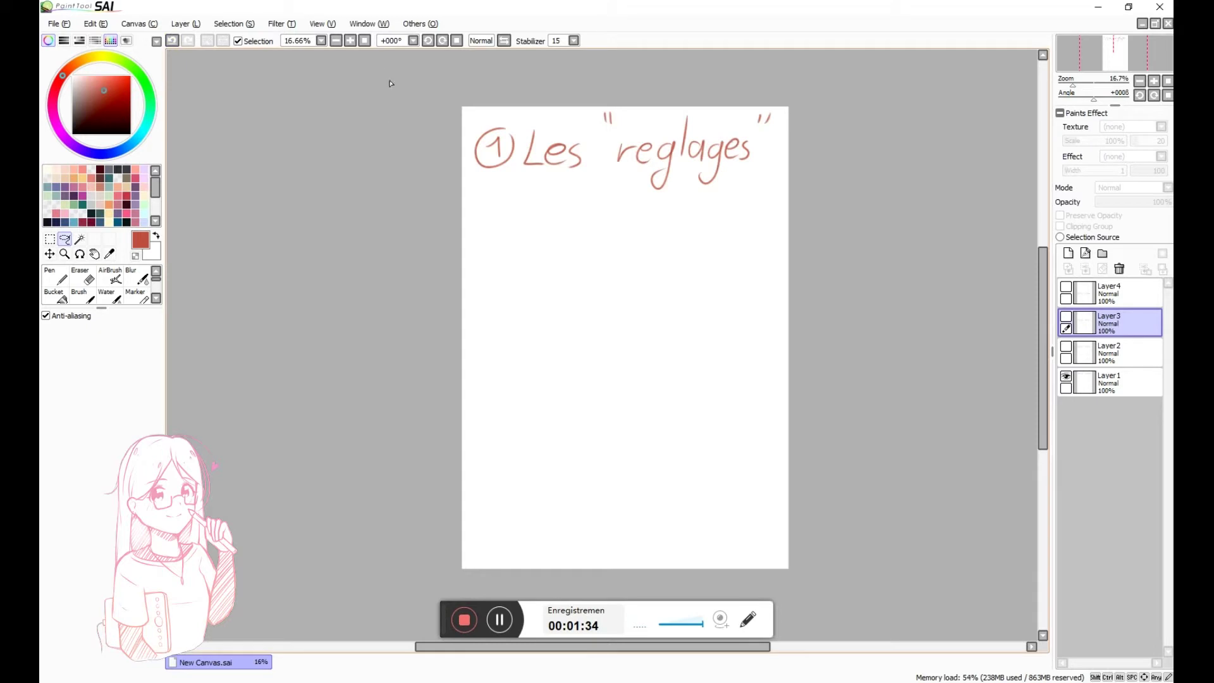
# Zoom the canvas view in and out several times, and restore the 16.66% zoom
pyautogui.click(350, 40)
pyautogui.click(335, 41)
pyautogui.scroll(2, 559, 106)
pyautogui.scroll(-3, 560, 106)
pyautogui.scroll(3, 633, 133)
pyautogui.scroll(-3, 646, 139)
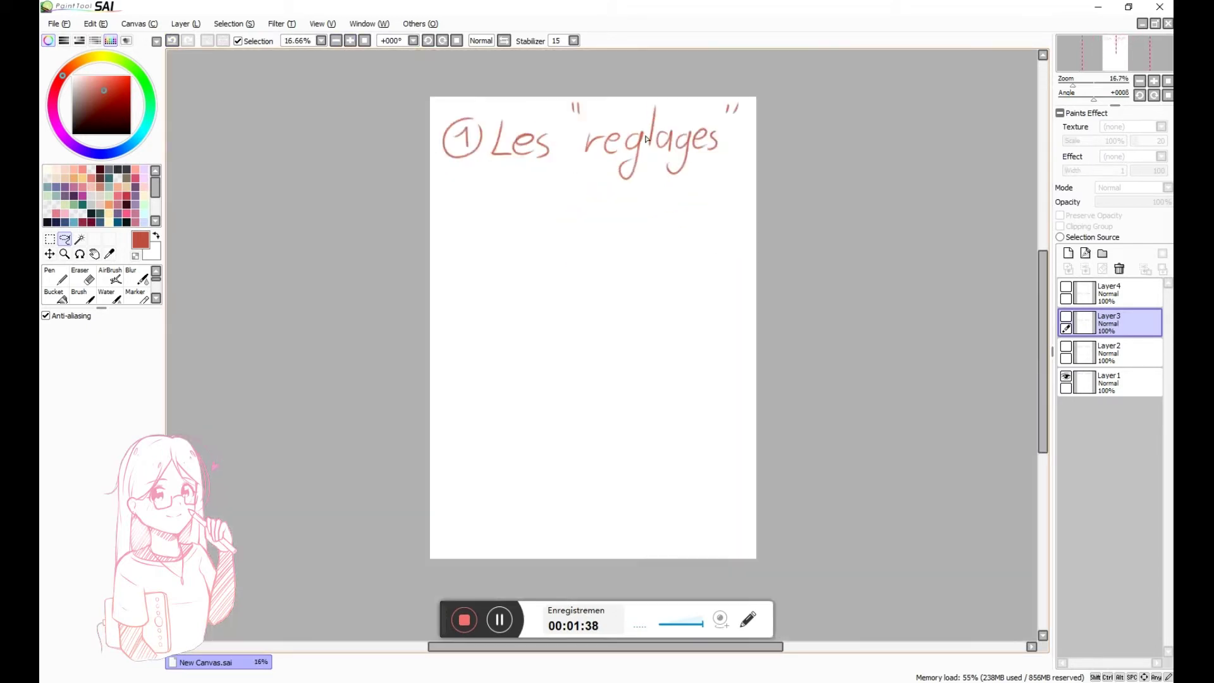
# Rotate the canvas view clockwise and counter-clockwise, and bring it back to 0°
pyautogui.click(442, 41)
pyautogui.click(442, 41)
pyautogui.click(442, 41)
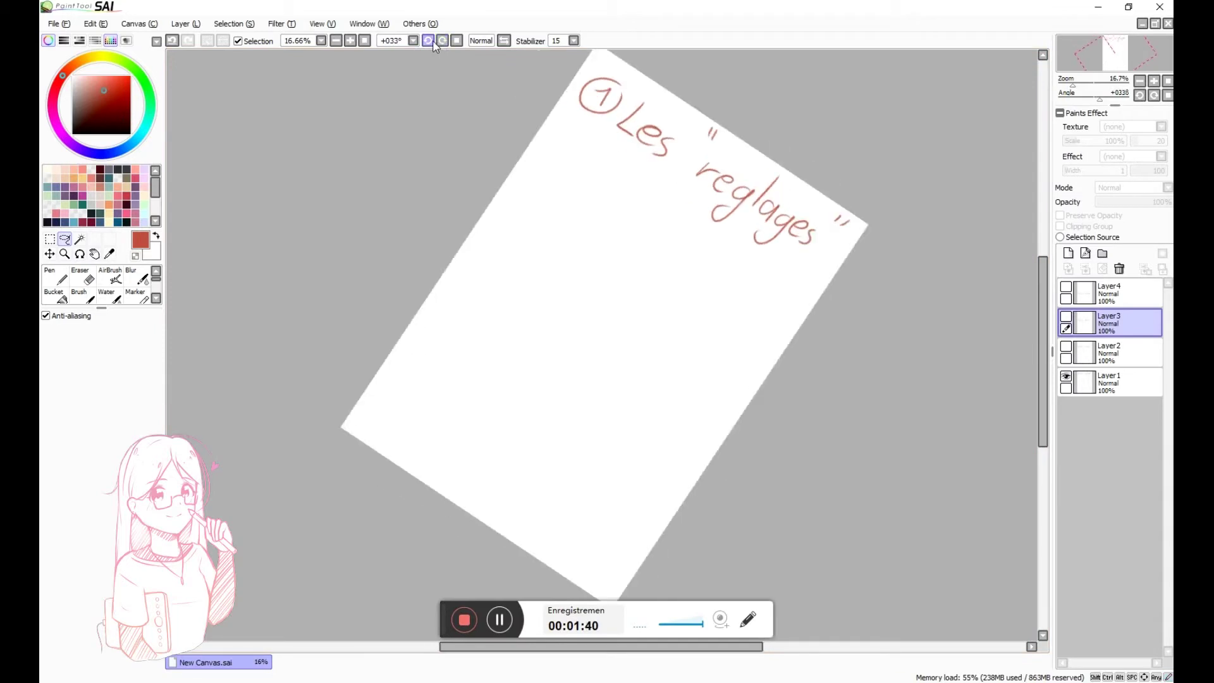
pyautogui.click(428, 41)
pyautogui.click(428, 41)
pyautogui.click(428, 41)
pyautogui.click(428, 41)
pyautogui.click(428, 41)
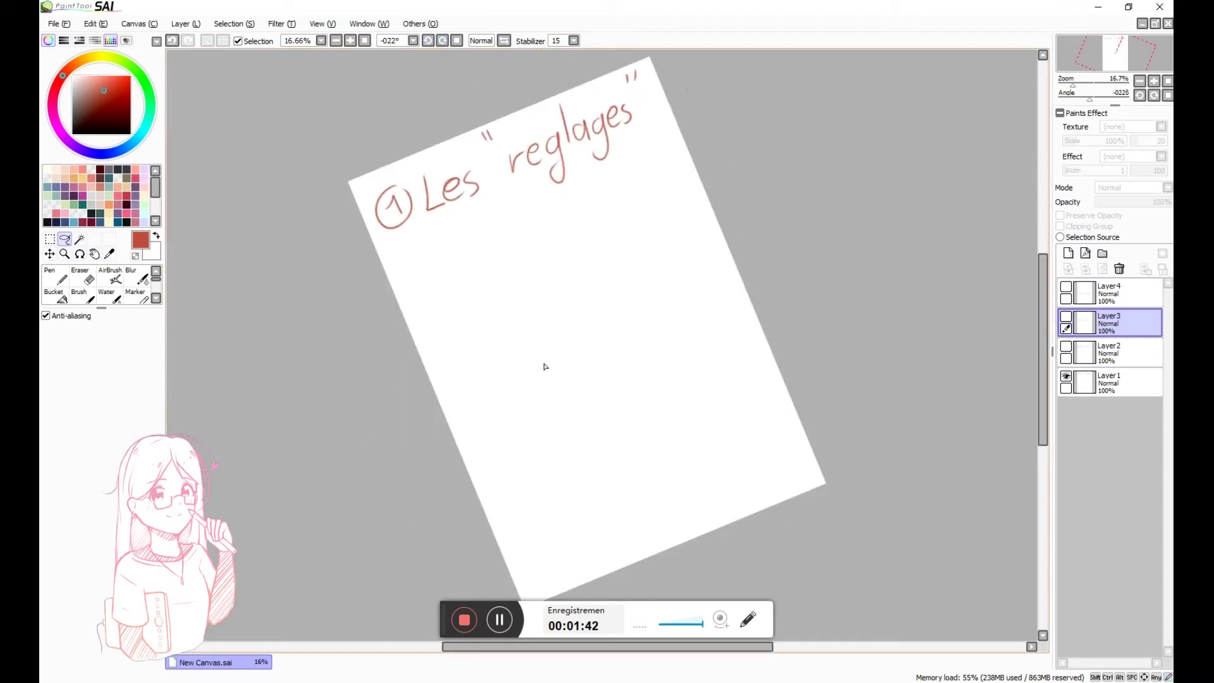
pyautogui.click(443, 41)
pyautogui.click(443, 41)
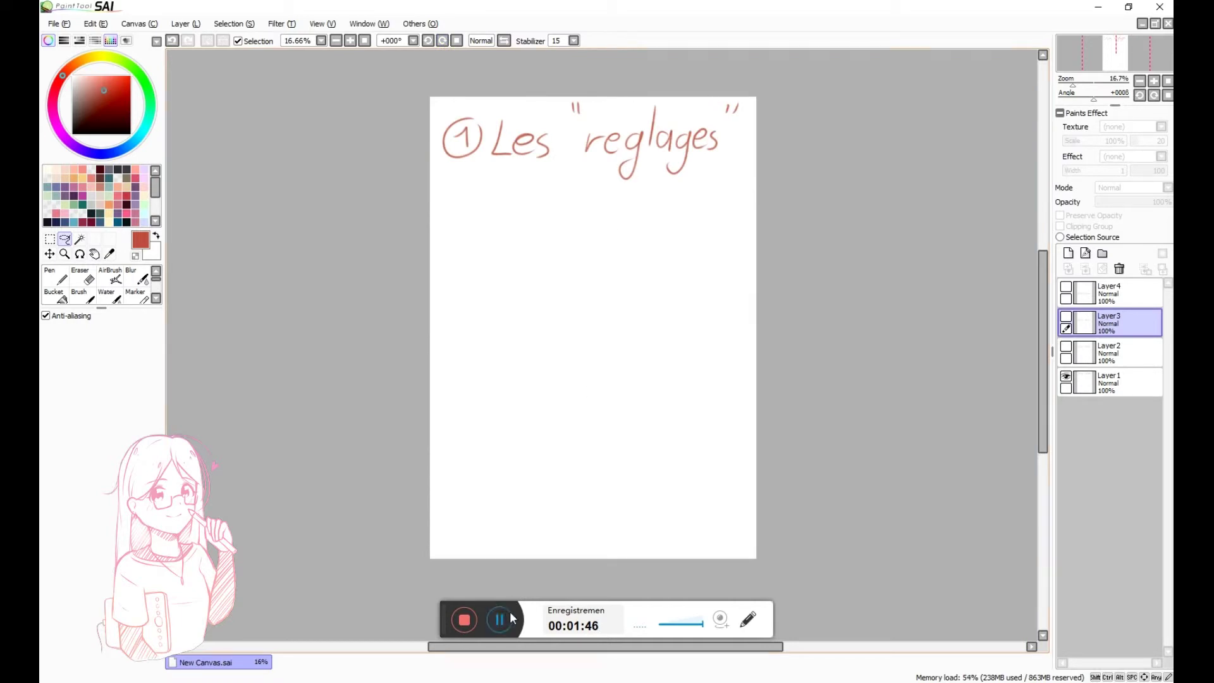
# Flip the canvas view horizontally a few times and restore its normal orientation
pyautogui.click(503, 41)
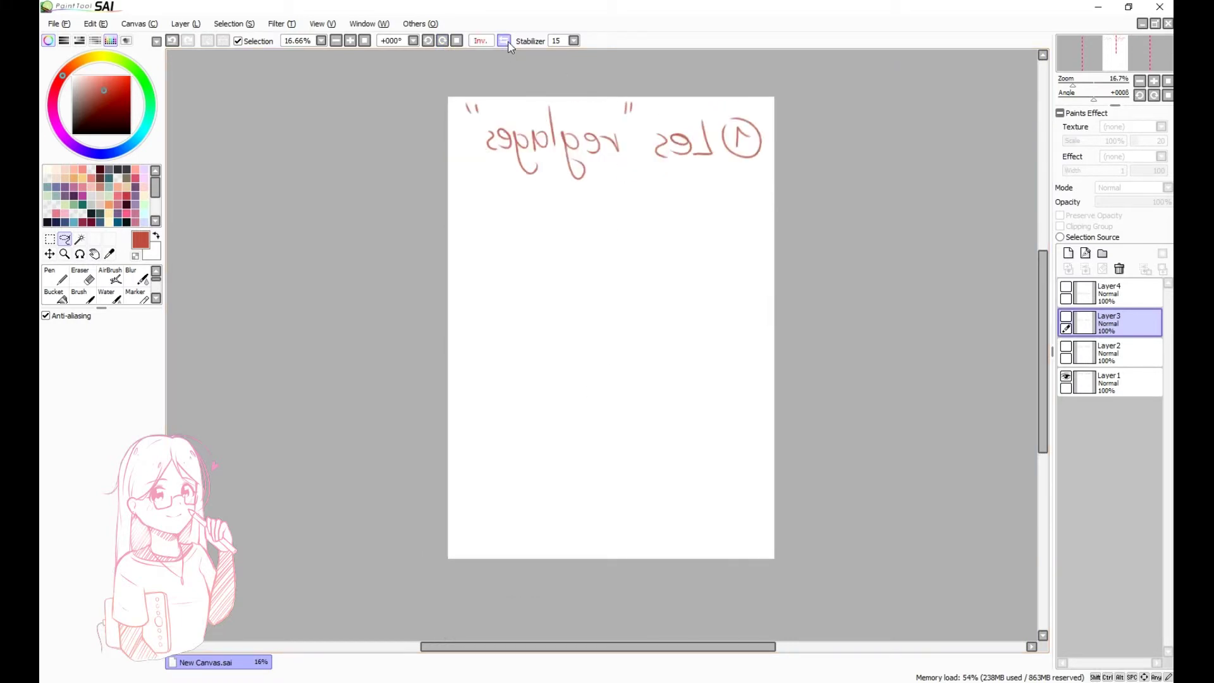
pyautogui.click(510, 44)
pyautogui.click(510, 44)
pyautogui.click(510, 44)
# Draw four long curved test strokes with the Pen tool on Layer1, below the heading
pyautogui.press('n')
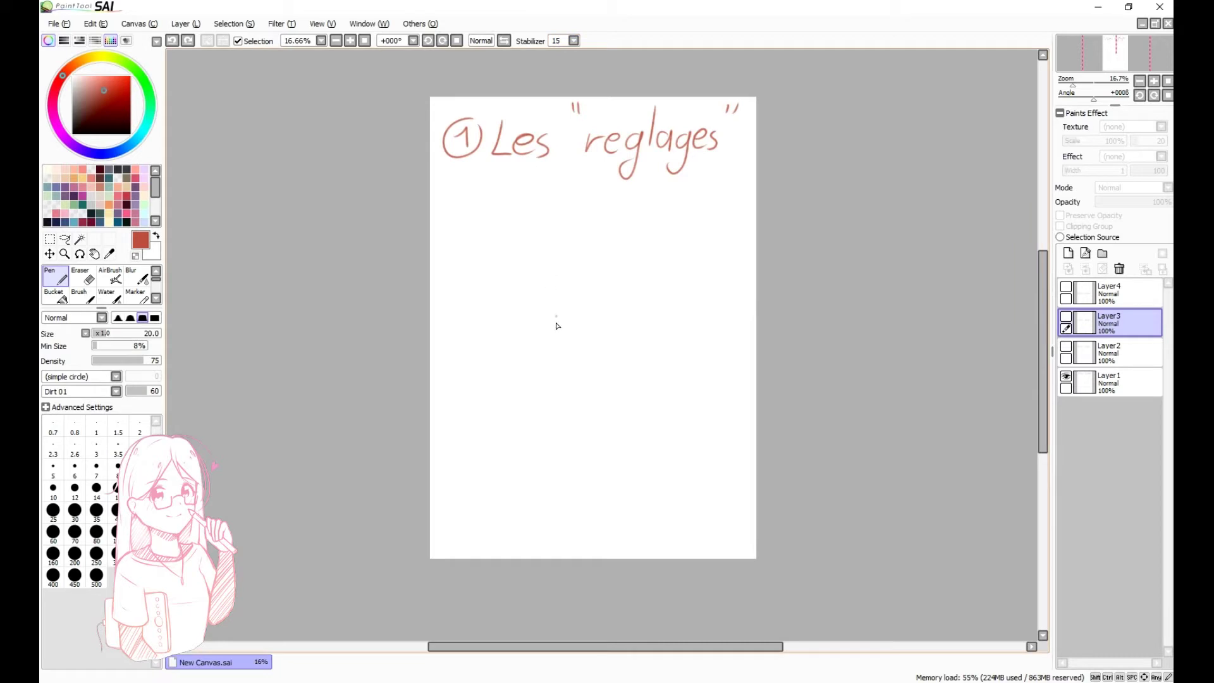
pyautogui.click(1111, 383)
pyautogui.moveTo(572, 204); pyautogui.dragTo(527, 437)
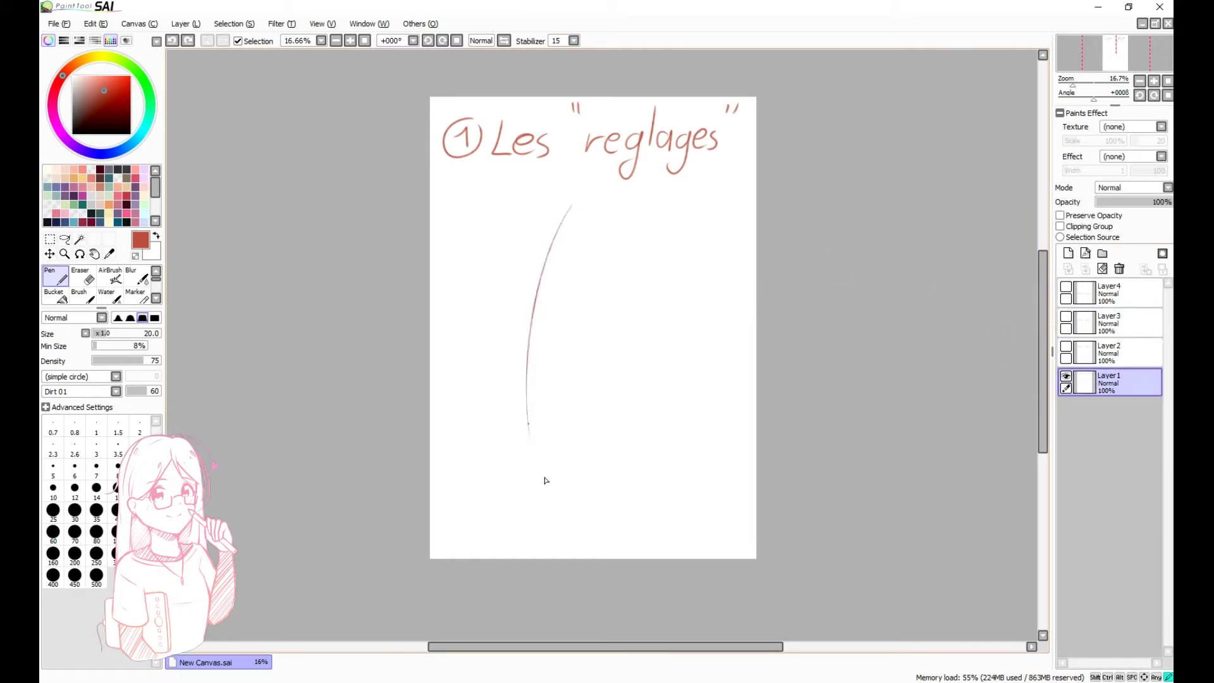
pyautogui.moveTo(588, 217)
pyautogui.mouseDown()
pyautogui.moveTo(550, 361)
pyautogui.moveTo(565, 478)
pyautogui.mouseUp()
pyautogui.moveTo(591, 287); pyautogui.dragTo(594, 512)
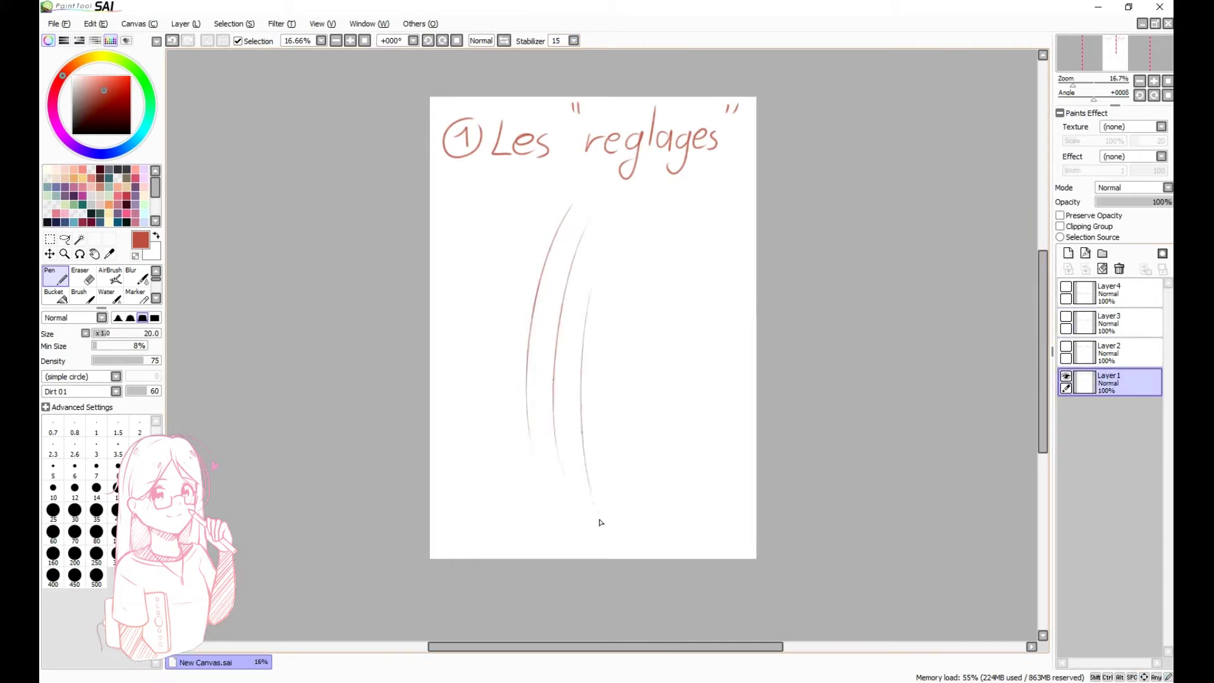
pyautogui.moveTo(522, 197); pyautogui.dragTo(510, 382)
# Undo the four curved test strokes on Layer1
pyautogui.hotkey('ctrl', 'z')
pyautogui.hotkey('ctrl', 'z')
pyautogui.hotkey('ctrl', 'z')
pyautogui.hotkey('ctrl', 'z')
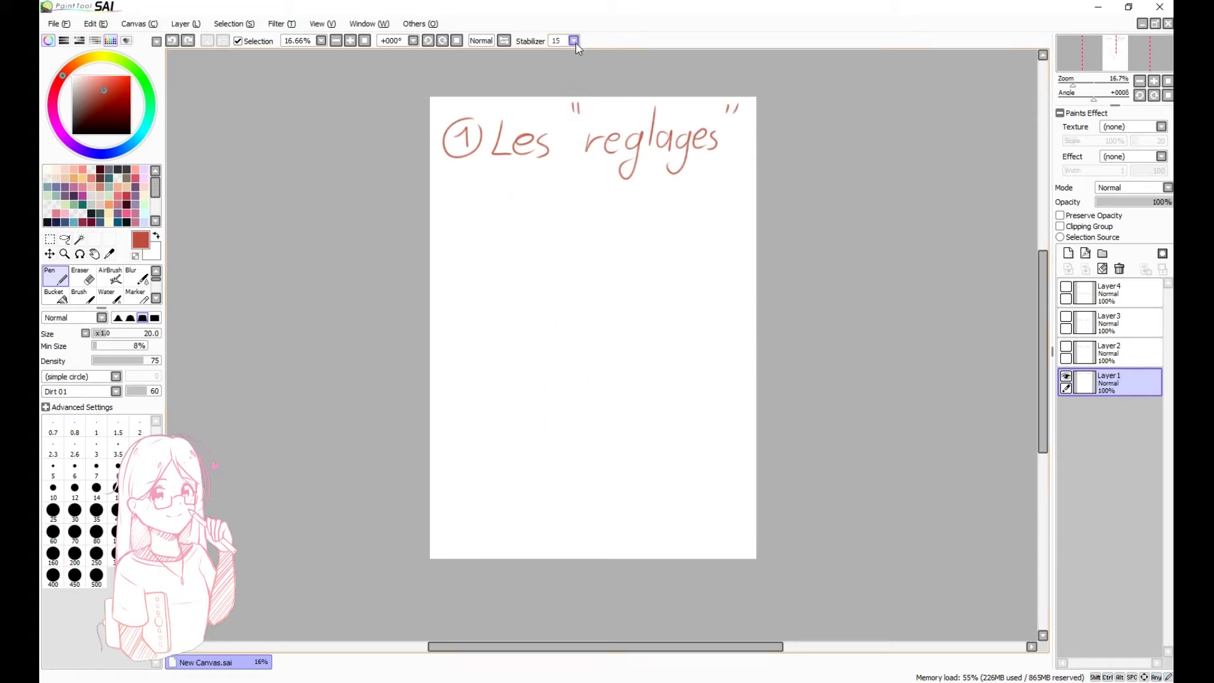
# Set the stabilizer to 0 and draw several long curved test strokes on Layer1
pyautogui.click(574, 41)
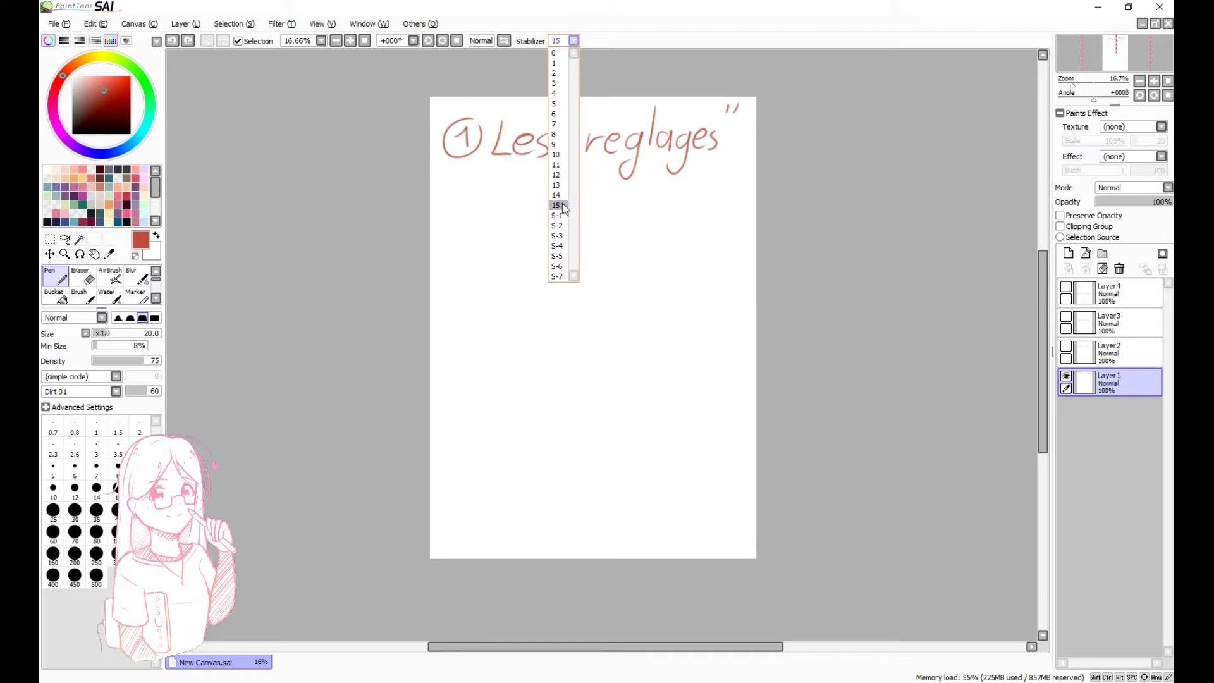
pyautogui.click(554, 54)
pyautogui.moveTo(559, 205); pyautogui.dragTo(568, 455)
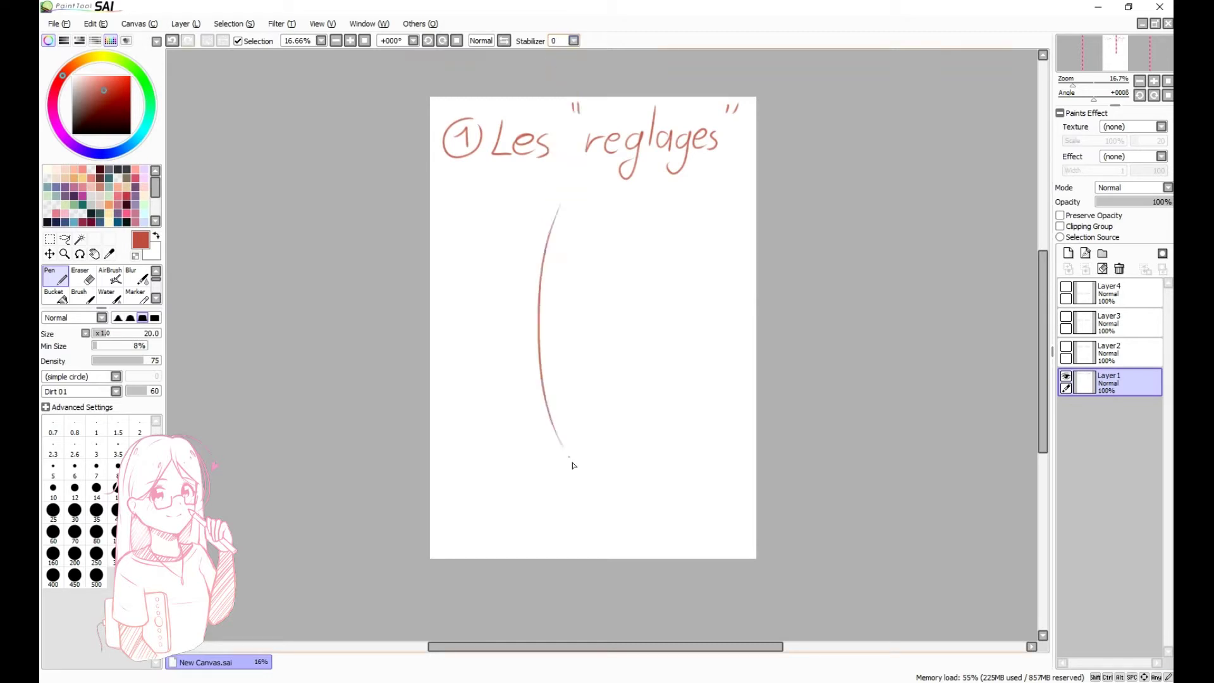
pyautogui.moveTo(582, 229); pyautogui.dragTo(563, 445)
pyautogui.moveTo(596, 489); pyautogui.dragTo(581, 343)
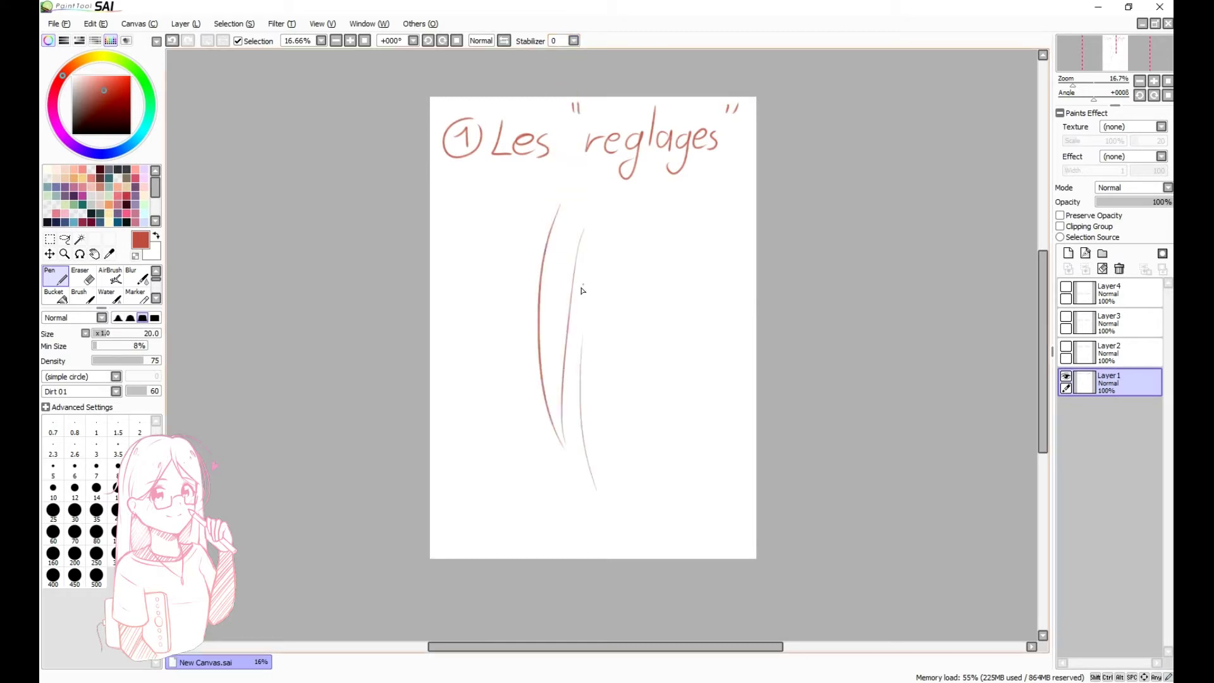
pyautogui.moveTo(529, 202)
pyautogui.mouseDown()
pyautogui.moveTo(562, 443)
pyautogui.moveTo(535, 419)
pyautogui.mouseUp()
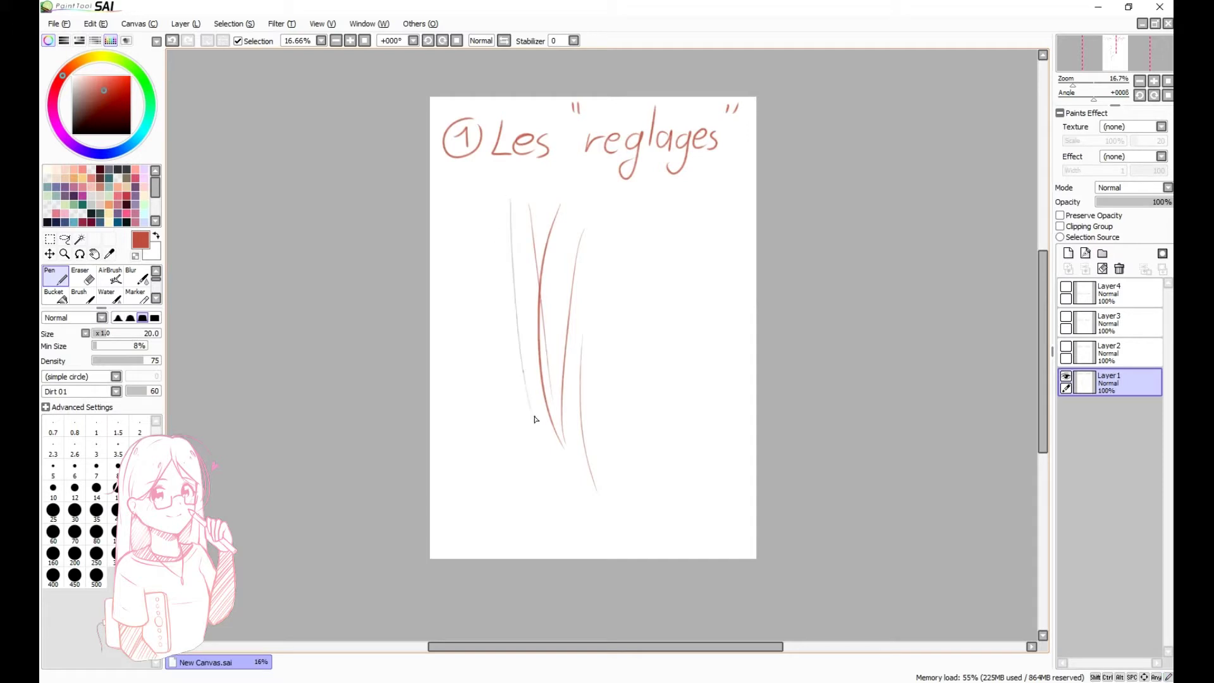
# Remove the unstabilized test strokes and set the stabilizer to 15
pyautogui.click(573, 40)
pyautogui.press('Delete')
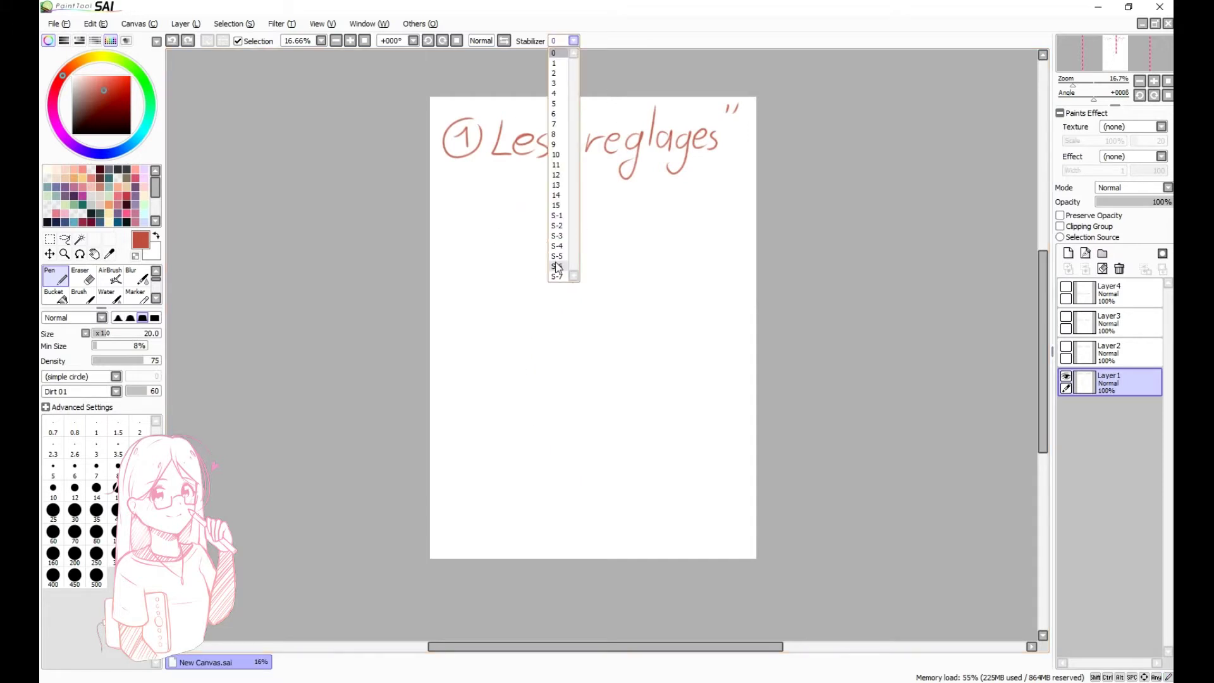
pyautogui.click(556, 205)
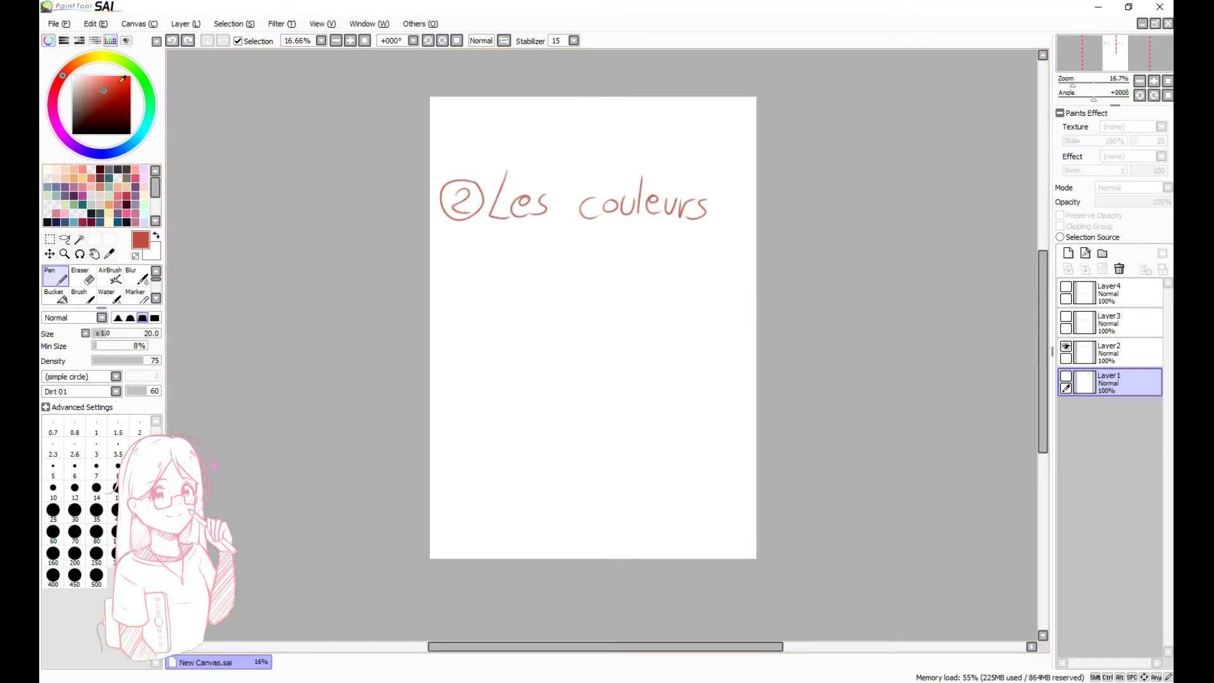
# Pick a darker red from the color wheel, and toggle the color wheel, HSV slider and color mixer displays
pyautogui.moveTo(105, 96)
pyautogui.mouseDown()
pyautogui.moveTo(96, 106)
pyautogui.moveTo(114, 73)
pyautogui.moveTo(107, 108)
pyautogui.mouseUp()
pyautogui.click(49, 41)
pyautogui.click(49, 41)
pyautogui.click(79, 41)
pyautogui.click(79, 41)
pyautogui.click(80, 42)
pyautogui.click(80, 41)
pyautogui.click(95, 41)
pyautogui.click(95, 41)
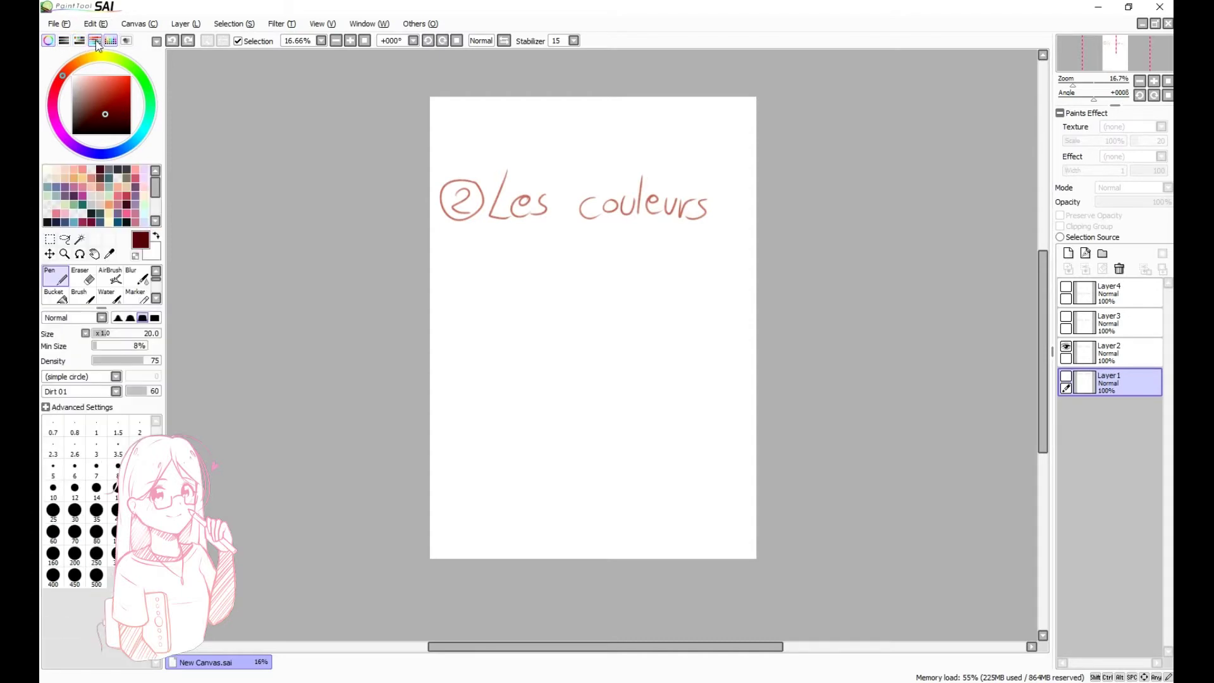
# Set the foreground color to R 134, G 0, B 0 with the RGB sliders, and hide the sliders
pyautogui.click(64, 40)
pyautogui.moveTo(93, 176)
pyautogui.mouseDown()
pyautogui.moveTo(119, 176)
pyautogui.moveTo(75, 176)
pyautogui.moveTo(102, 176)
pyautogui.mouseUp()
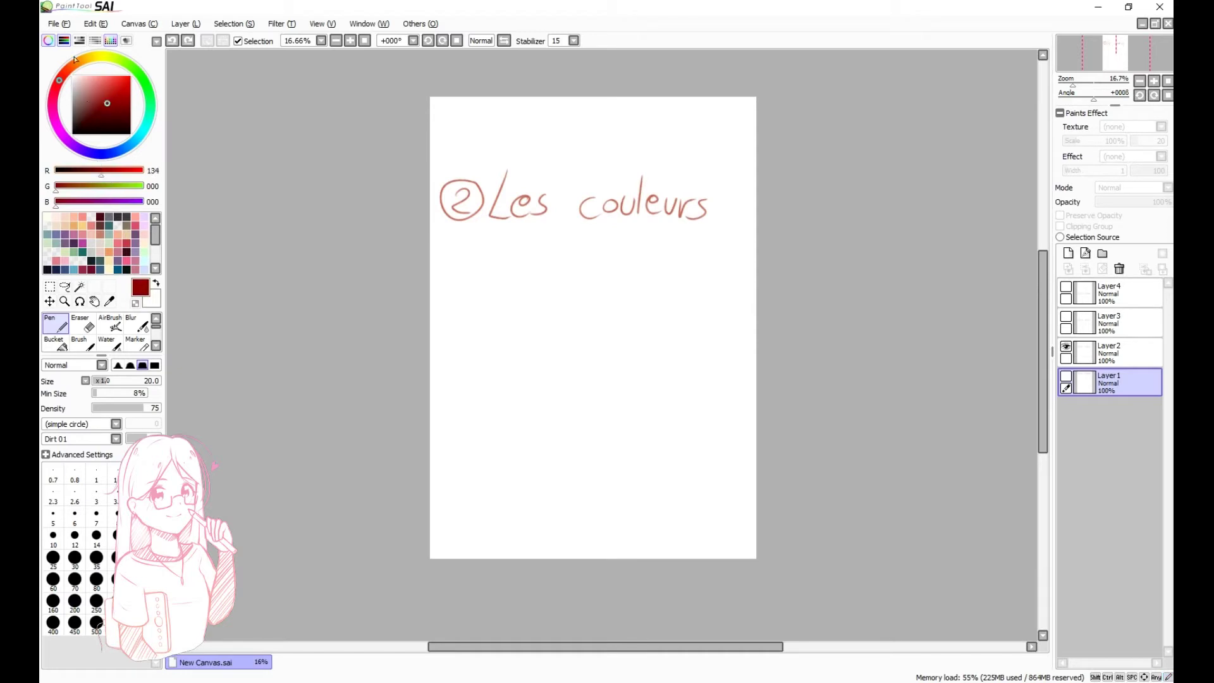
pyautogui.click(63, 40)
# Set a dark green with the HSV sliders using hue 1:116 and value 62, and hide the sliders
pyautogui.click(79, 40)
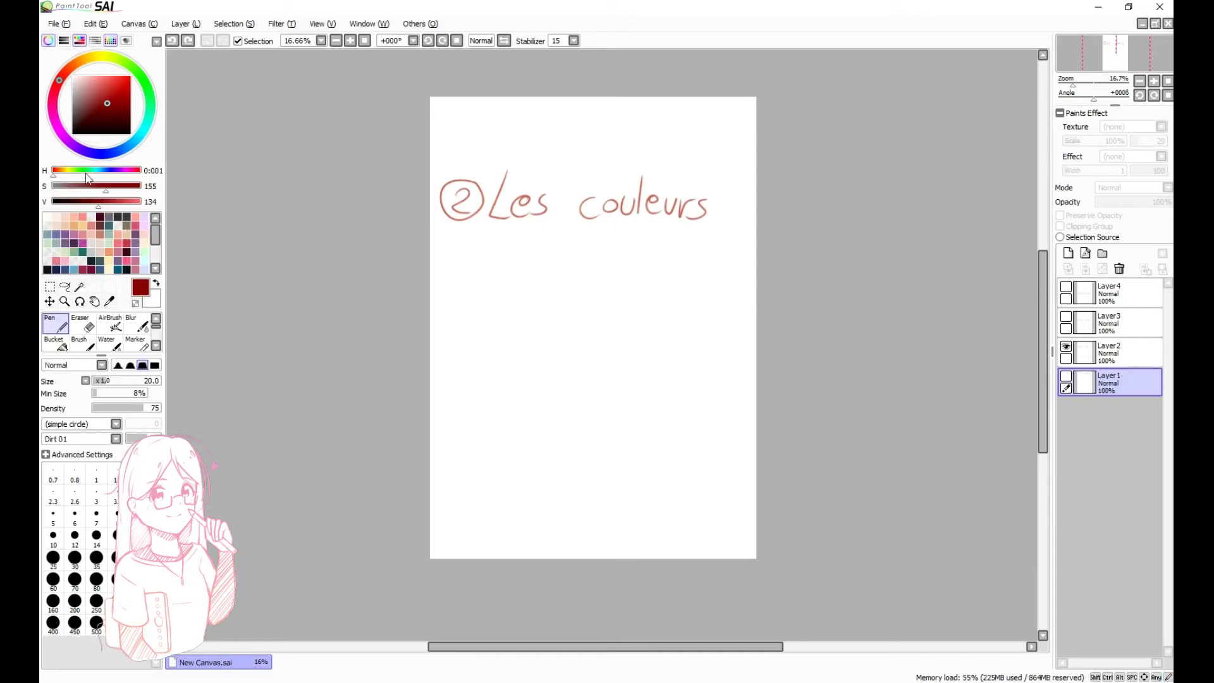
pyautogui.moveTo(67, 177)
pyautogui.mouseDown()
pyautogui.moveTo(116, 167)
pyautogui.moveTo(75, 169)
pyautogui.moveTo(107, 203)
pyautogui.moveTo(76, 207)
pyautogui.mouseUp()
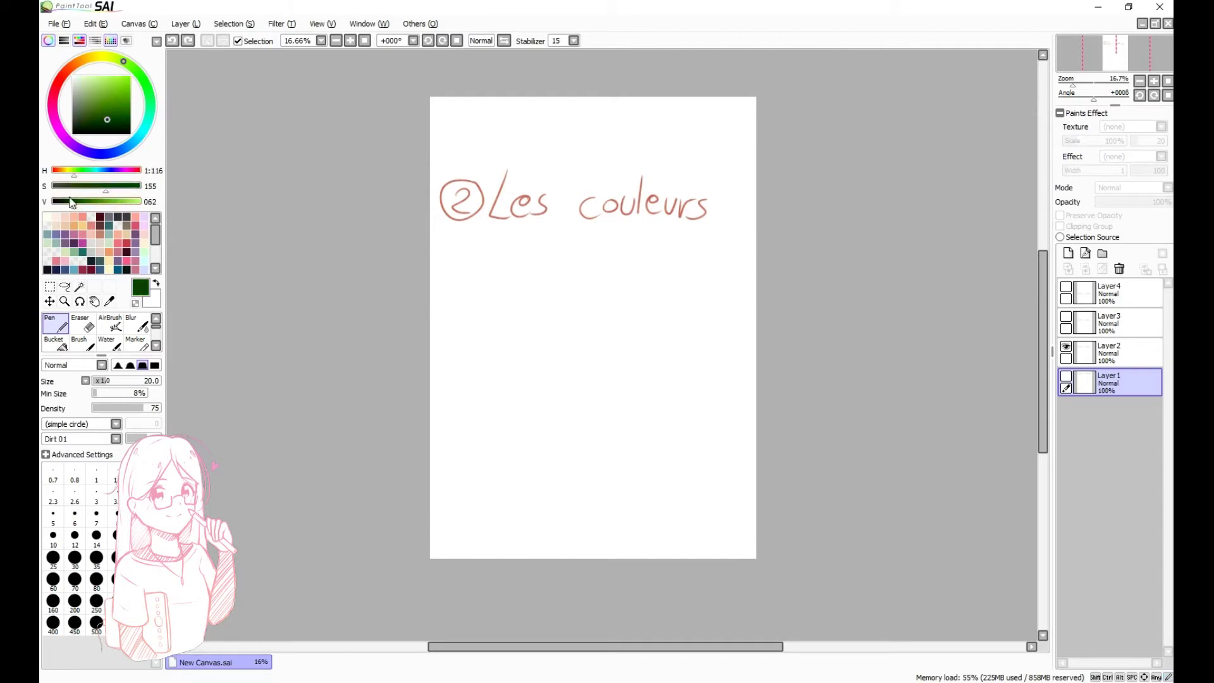
pyautogui.click(78, 41)
# Pick a medium gray from the color mixer gradients, and hide the mixer
pyautogui.click(96, 42)
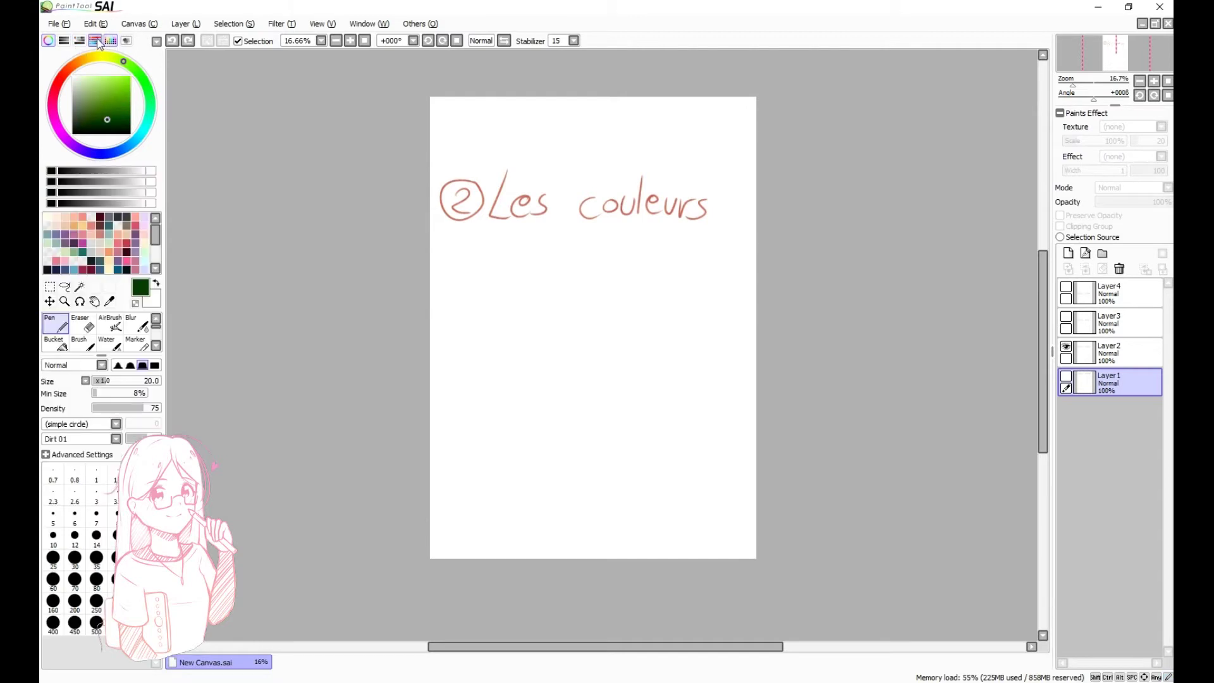
pyautogui.moveTo(136, 167); pyautogui.dragTo(105, 182)
pyautogui.click(95, 41)
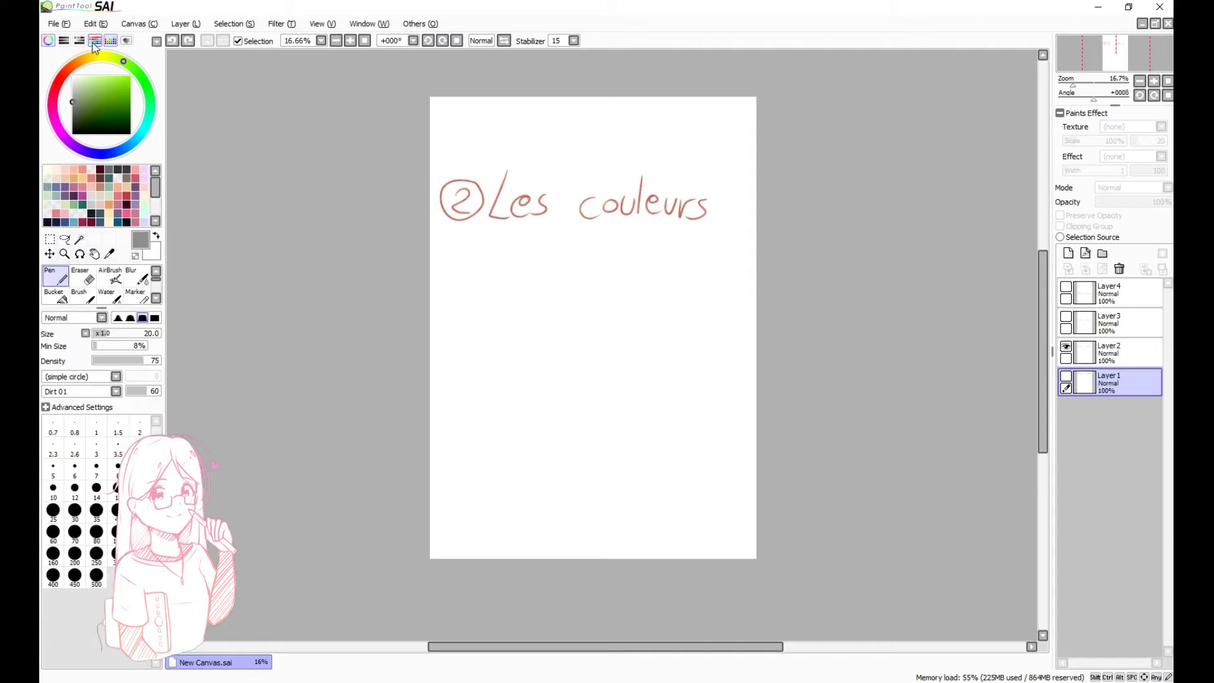
# Store the current gray in an empty swatch of the palette, and remove that swatch again
pyautogui.rightClick(95, 171)
pyautogui.click(123, 198)
pyautogui.rightClick(95, 171)
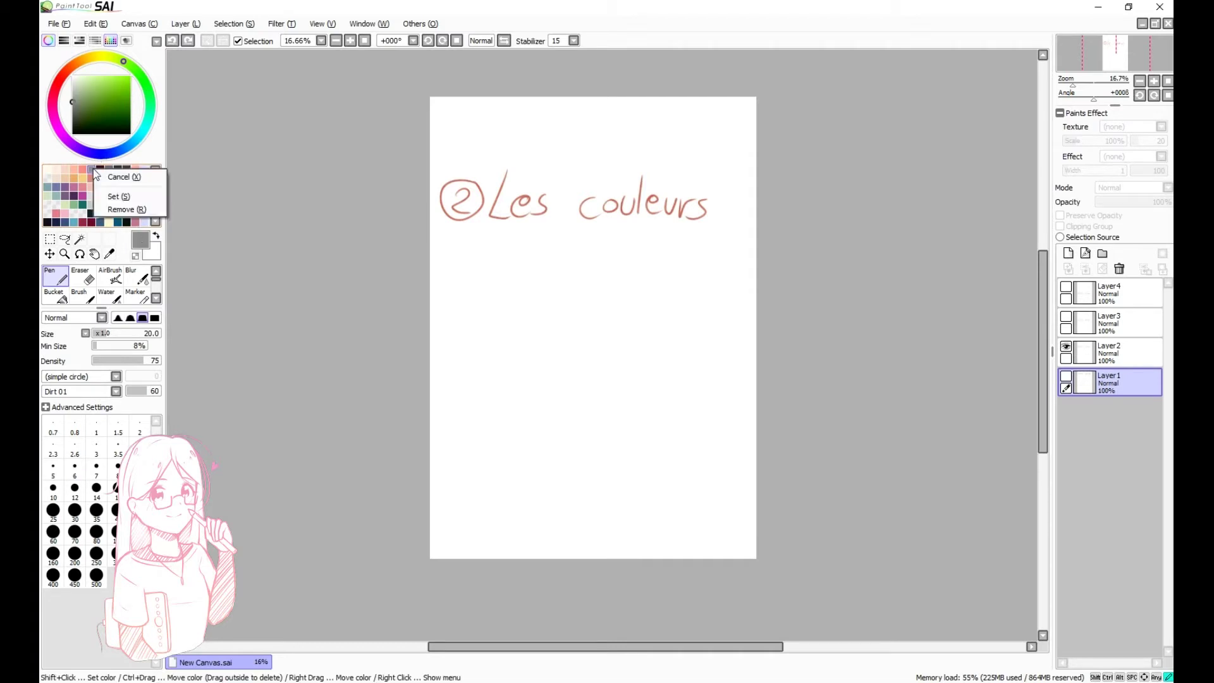
pyautogui.click(120, 209)
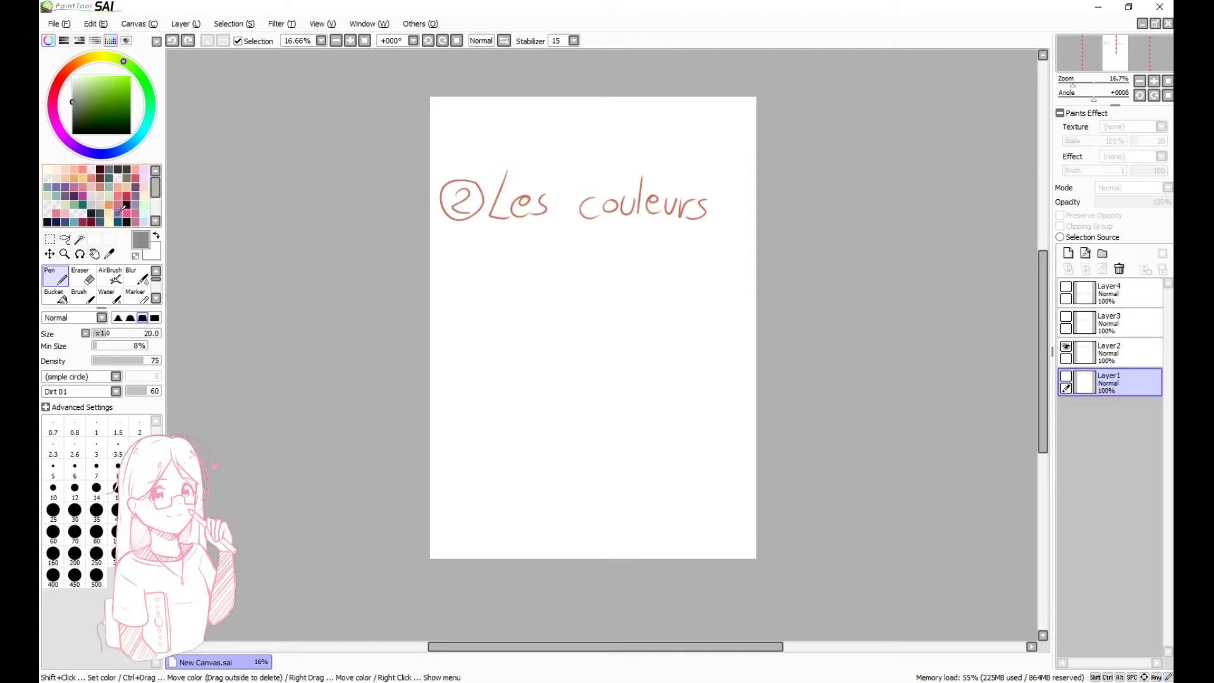
# Try out color blending on the scratchpad with a pink swatch and the Blur tool, and hide the scratchpad
pyautogui.click(128, 41)
pyautogui.moveTo(82, 272)
pyautogui.mouseDown()
pyautogui.moveTo(94, 304)
pyautogui.moveTo(136, 265)
pyautogui.mouseUp()
pyautogui.click(130, 204)
pyautogui.press('b')
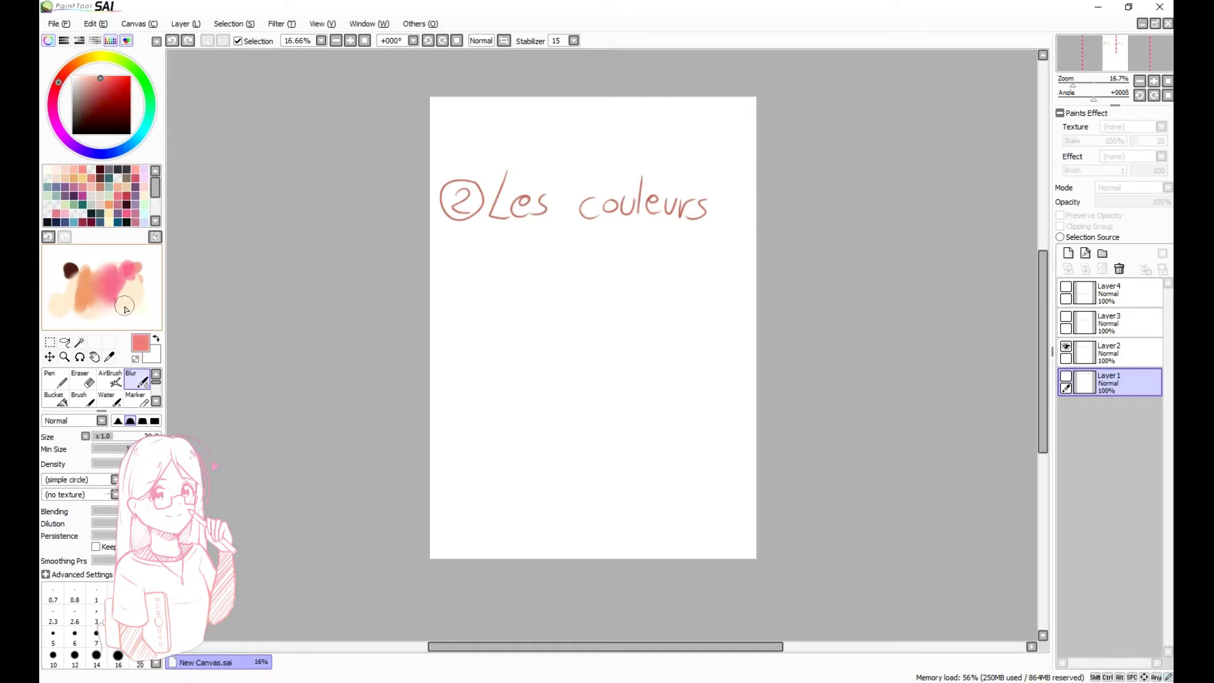
pyautogui.click(127, 40)
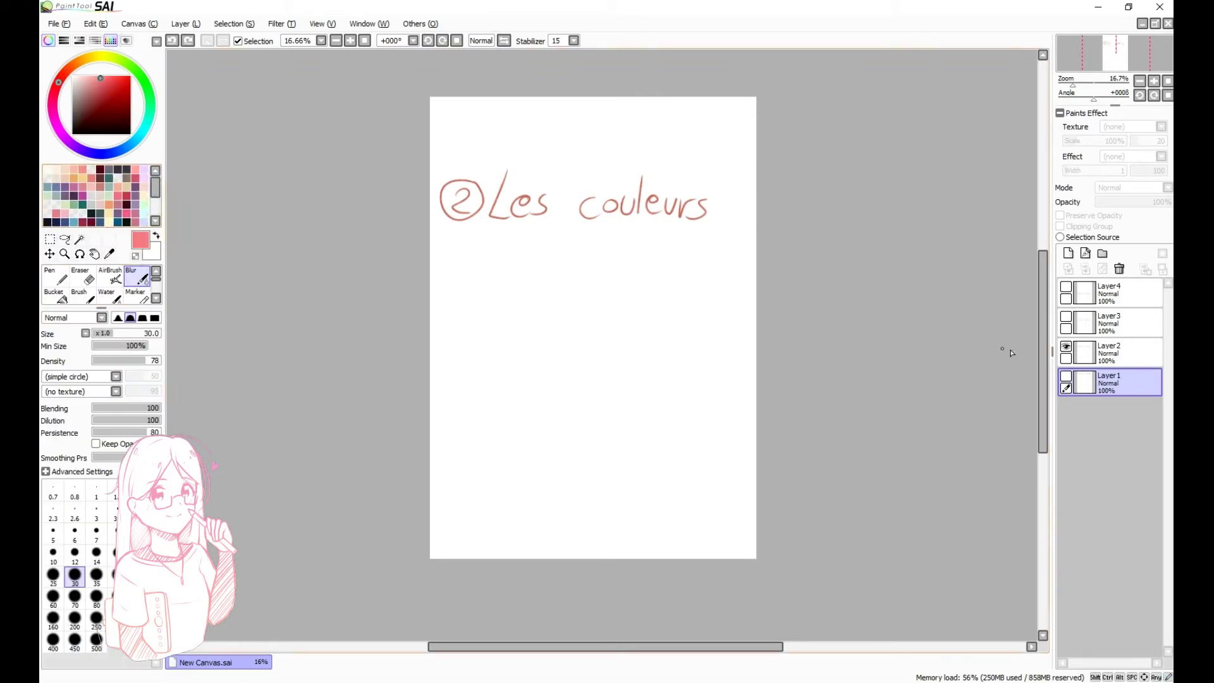
# Hide Layer2, show Layer3, and enlarge the brush list to reveal more of its rows
pyautogui.click(1066, 346)
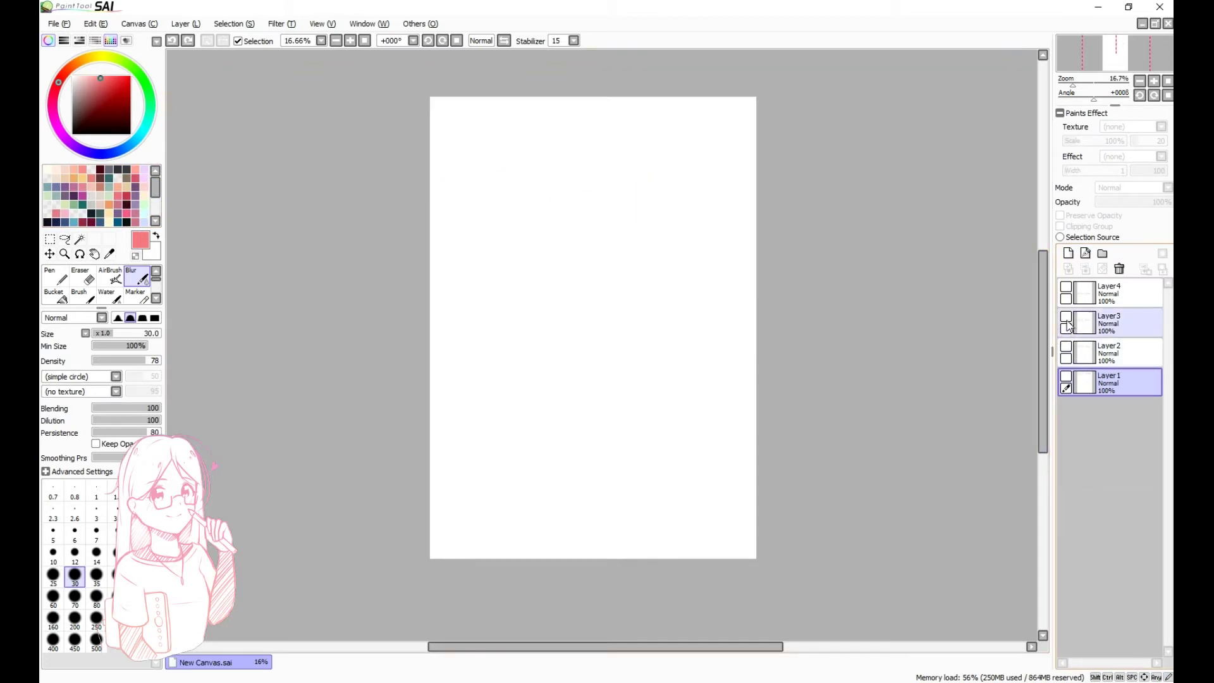
pyautogui.click(1066, 318)
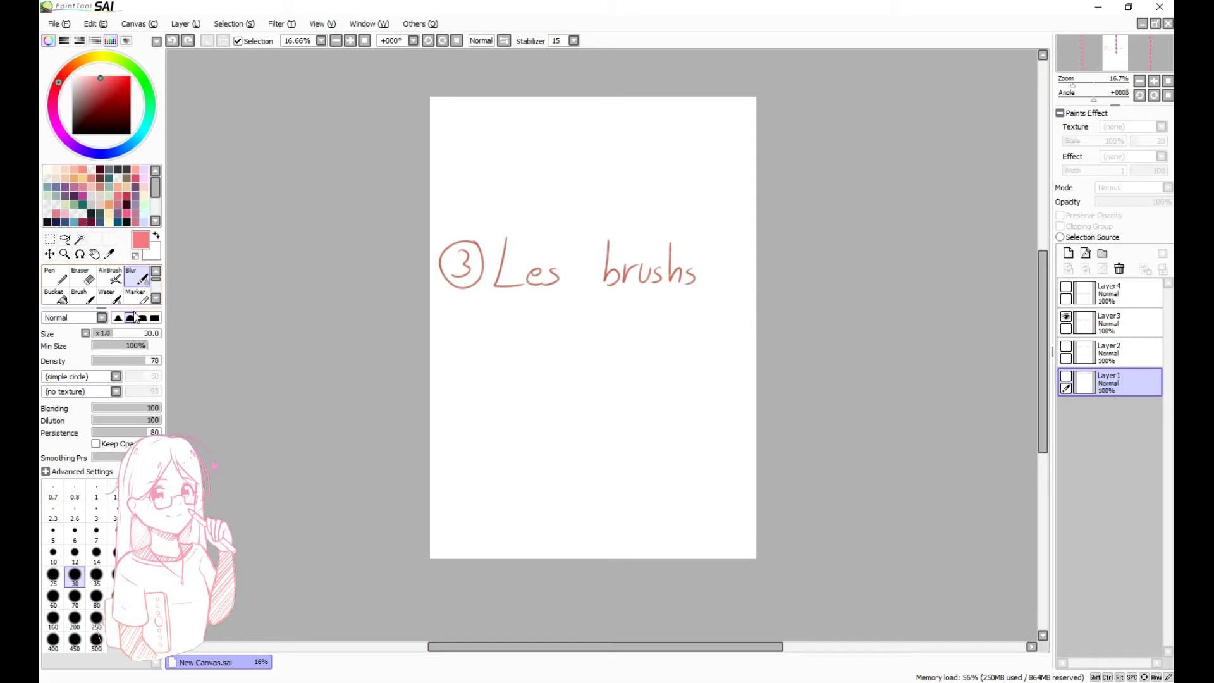
pyautogui.moveTo(125, 308); pyautogui.dragTo(125, 383)
pyautogui.moveTo(157, 295)
pyautogui.mouseDown()
pyautogui.moveTo(157, 316)
pyautogui.moveTo(157, 284)
pyautogui.mouseUp()
# Go through the Pen, Eraser and AirBrush tools, and make Layer3 the active layer
pyautogui.click(56, 276)
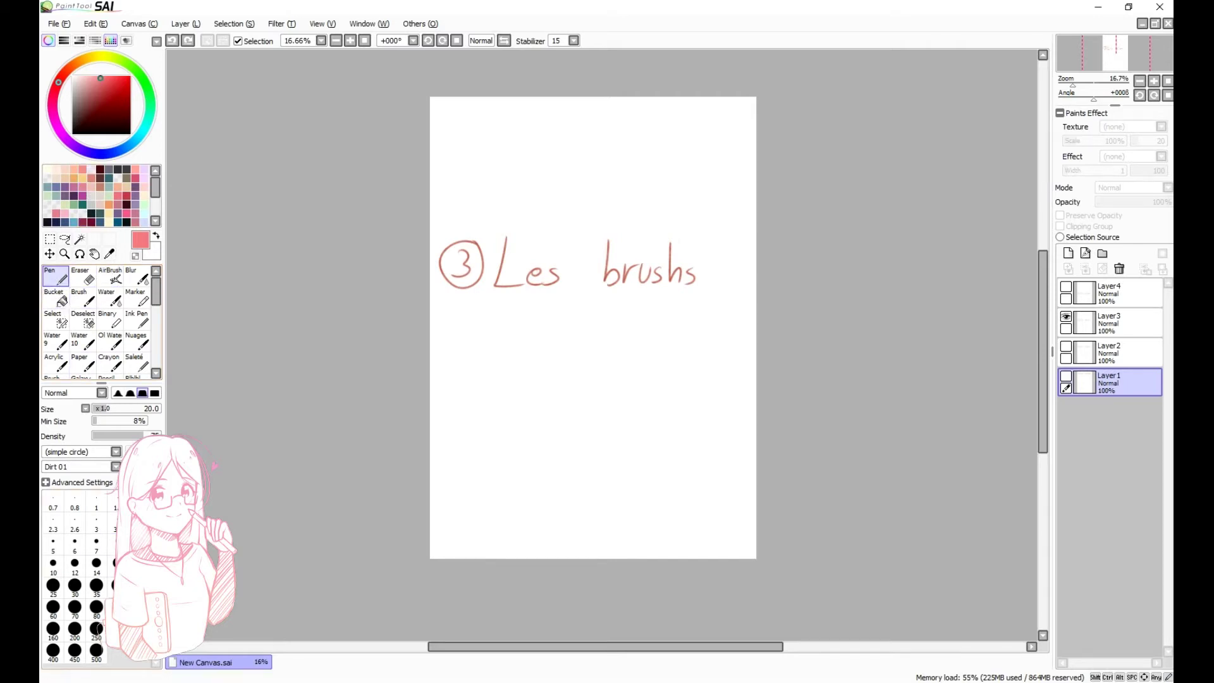
pyautogui.click(87, 279)
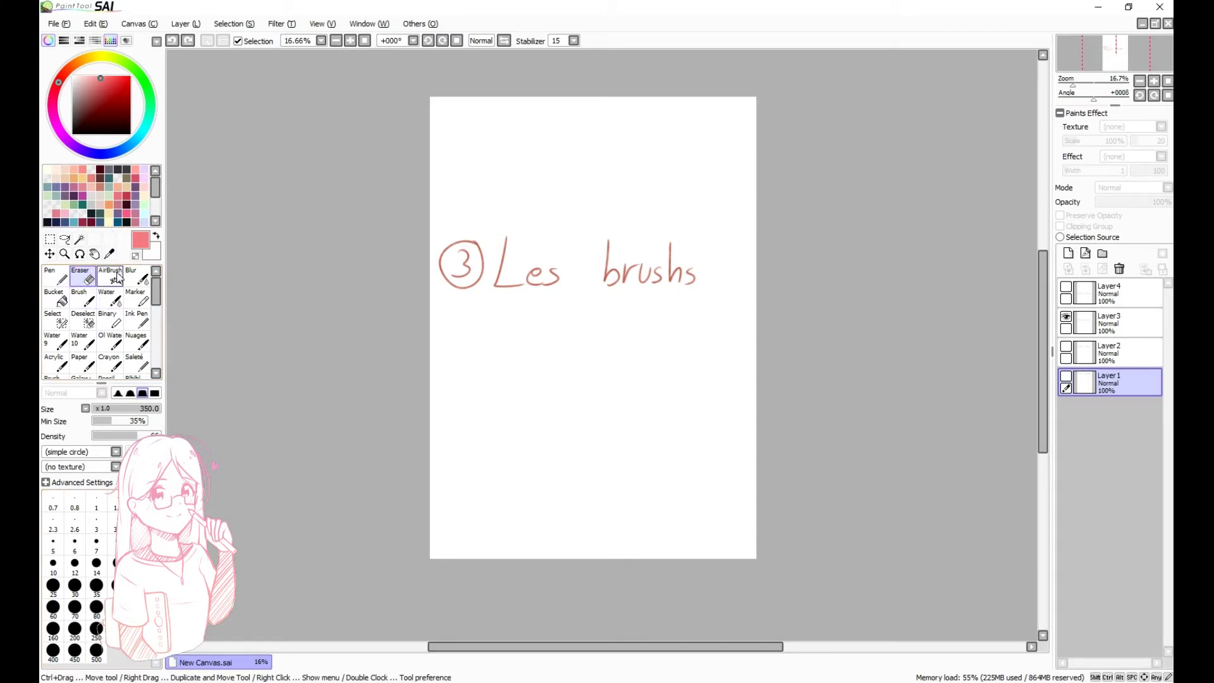
pyautogui.click(116, 282)
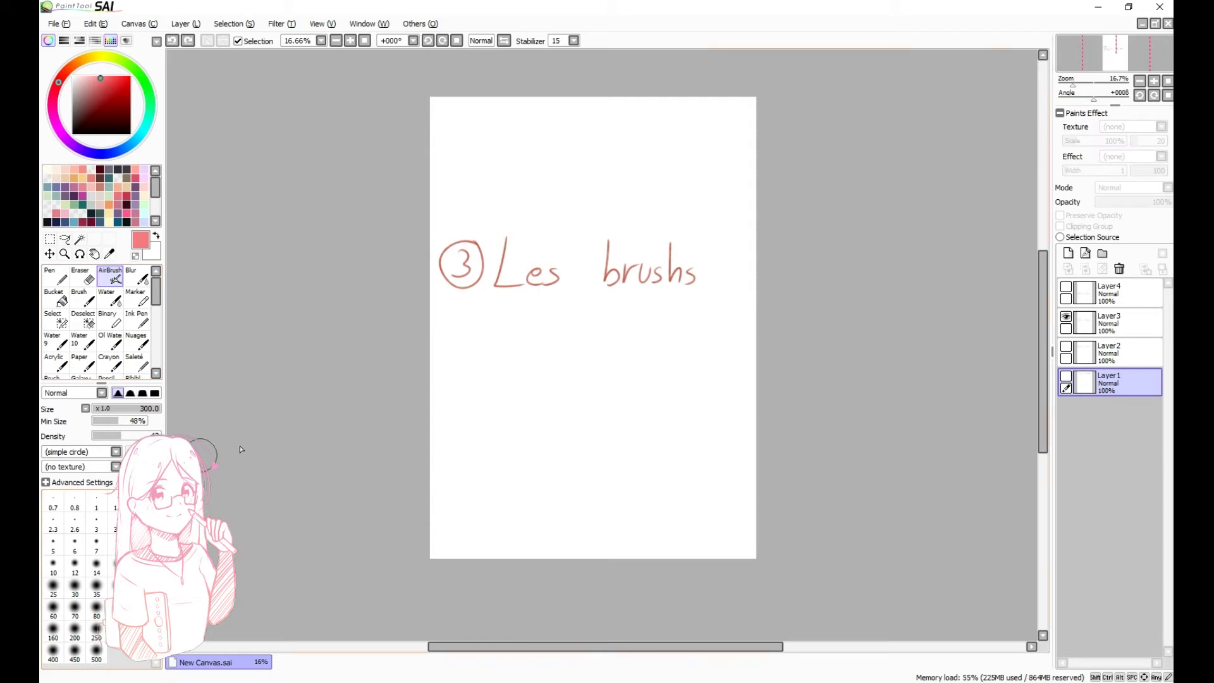
pyautogui.click(529, 320)
pyautogui.click(1105, 323)
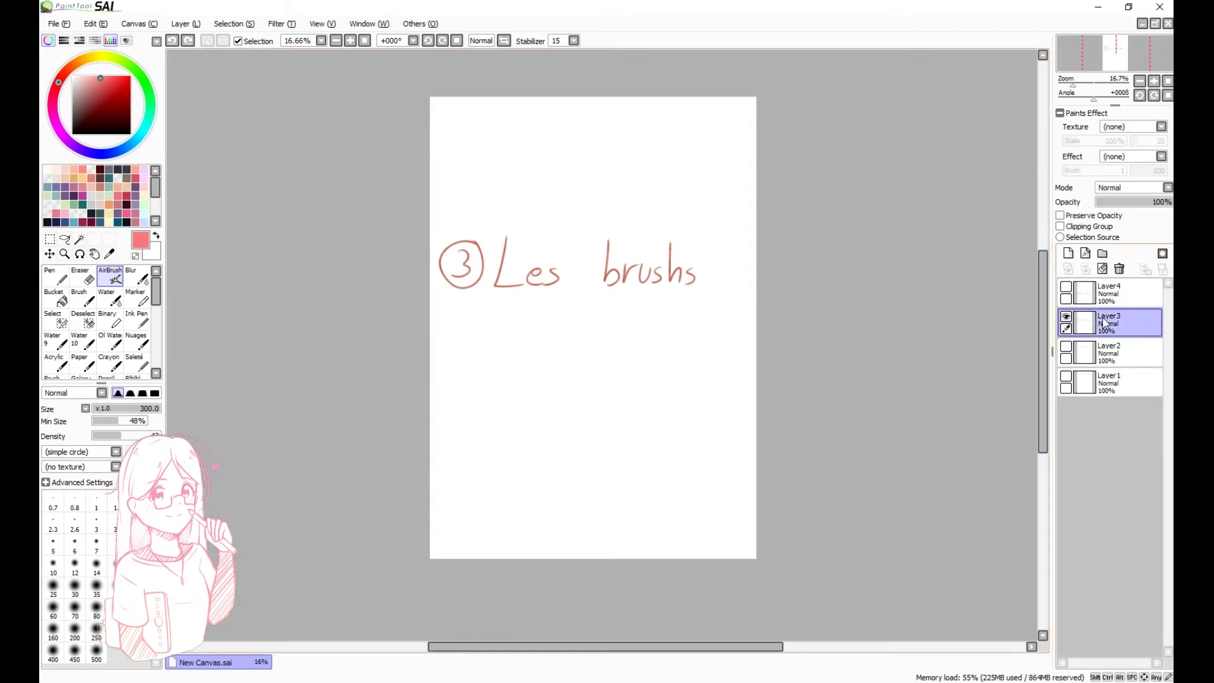
# Paint soft pink and yellow AirBrush strokes below the title, and blend them together with the Blur tool at size 500
pyautogui.moveTo(476, 317); pyautogui.dragTo(503, 494)
pyautogui.moveTo(504, 336)
pyautogui.mouseDown()
pyautogui.moveTo(515, 507)
pyautogui.moveTo(539, 366)
pyautogui.mouseUp()
pyautogui.moveTo(544, 306); pyautogui.dragTo(546, 481)
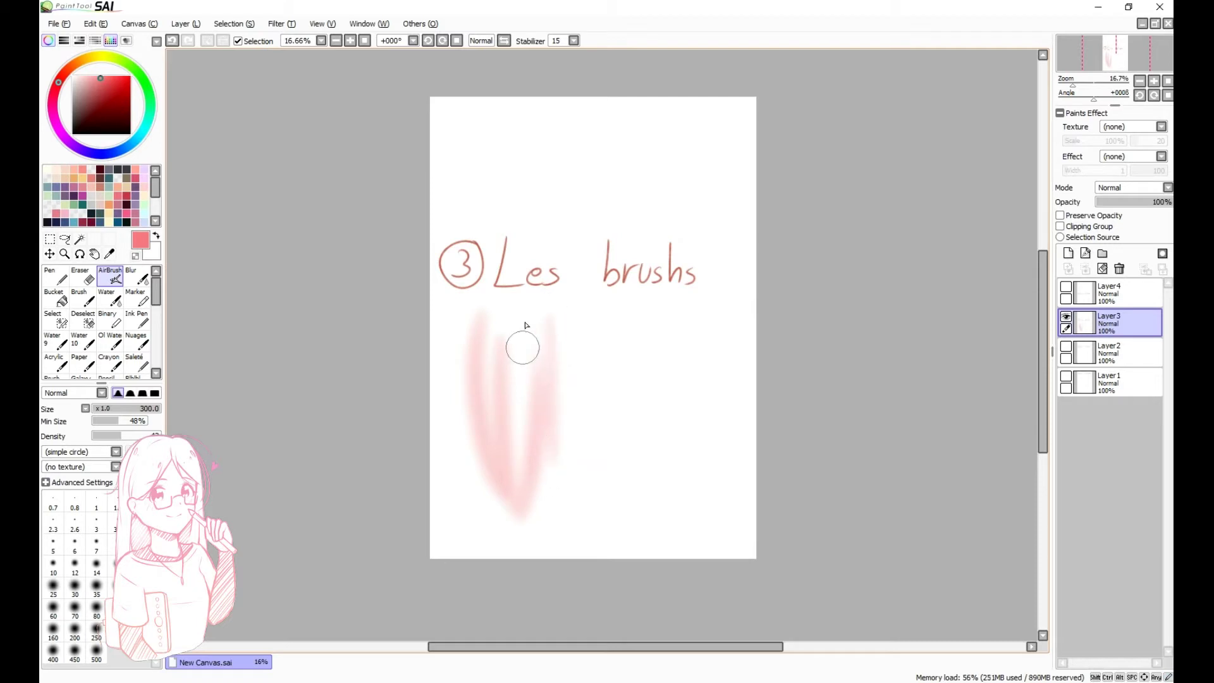
pyautogui.click(136, 277)
pyautogui.click(110, 276)
pyautogui.moveTo(477, 313)
pyautogui.mouseDown()
pyautogui.moveTo(458, 374)
pyautogui.moveTo(461, 329)
pyautogui.mouseUp()
pyautogui.click(136, 277)
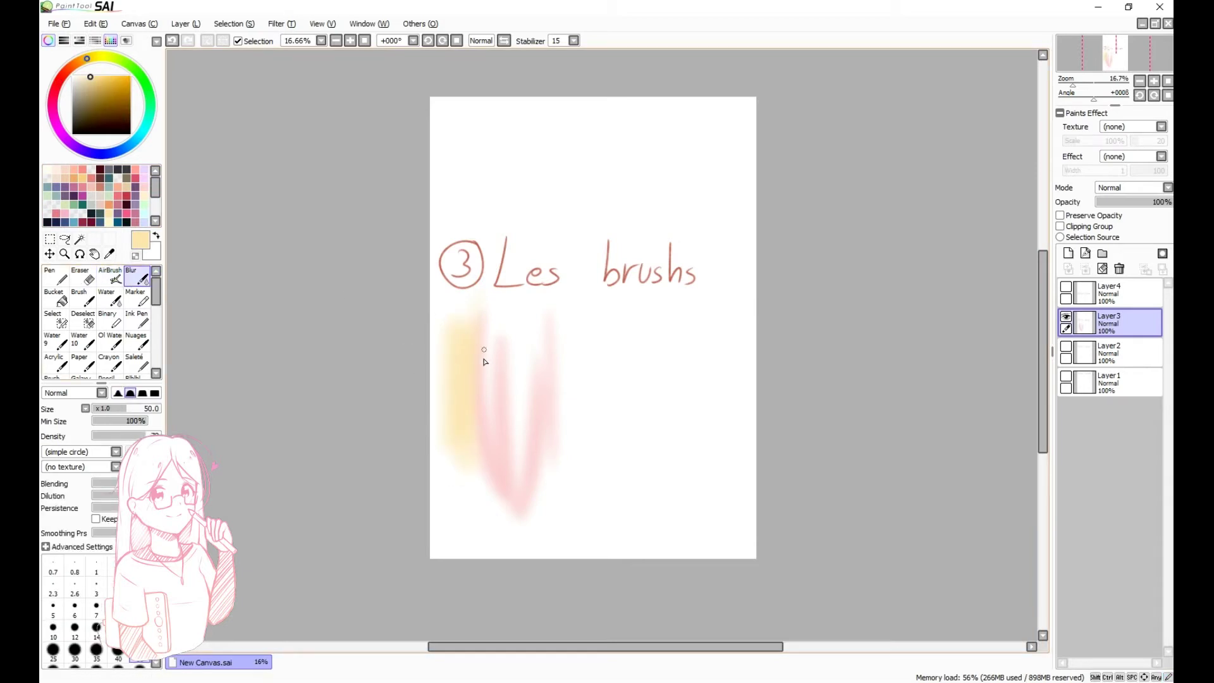
pyautogui.moveTo(485, 342)
pyautogui.mouseDown()
pyautogui.moveTo(471, 408)
pyautogui.moveTo(490, 465)
pyautogui.moveTo(461, 321)
pyautogui.moveTo(508, 407)
pyautogui.moveTo(532, 353)
pyautogui.moveTo(588, 392)
pyautogui.mouseUp()
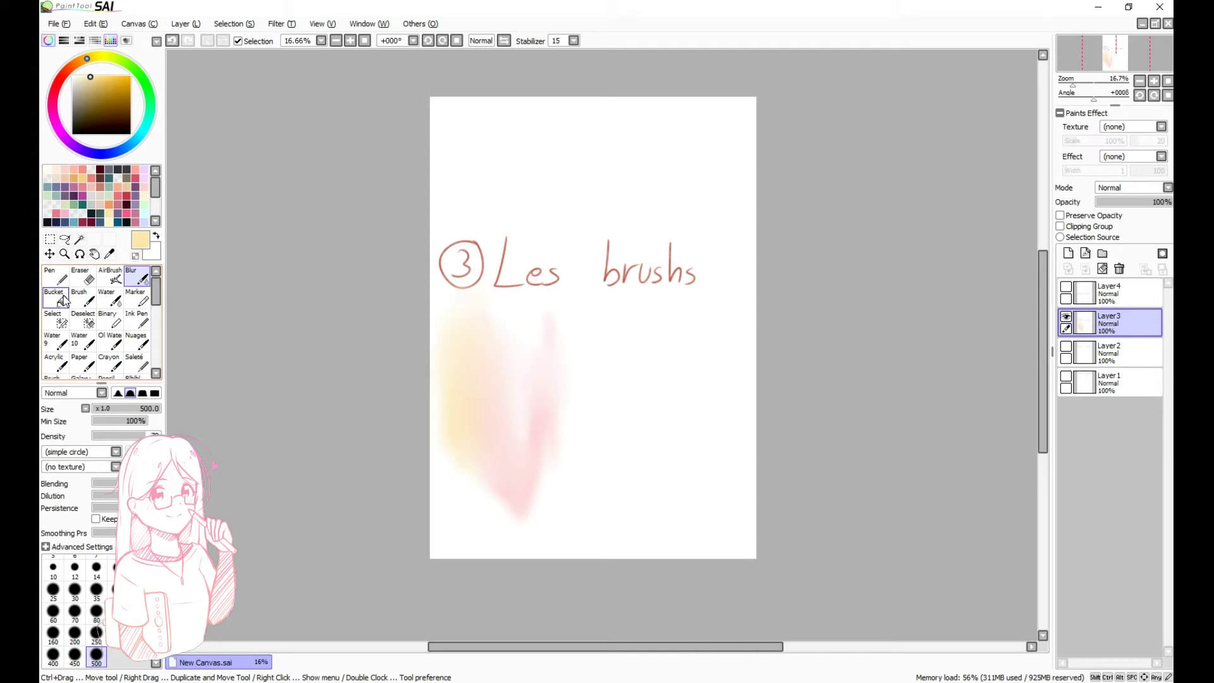
# Add a Pencil brush to the empty slot beside Ink man in the brush list, and delete it again
pyautogui.moveTo(157, 291); pyautogui.dragTo(160, 299)
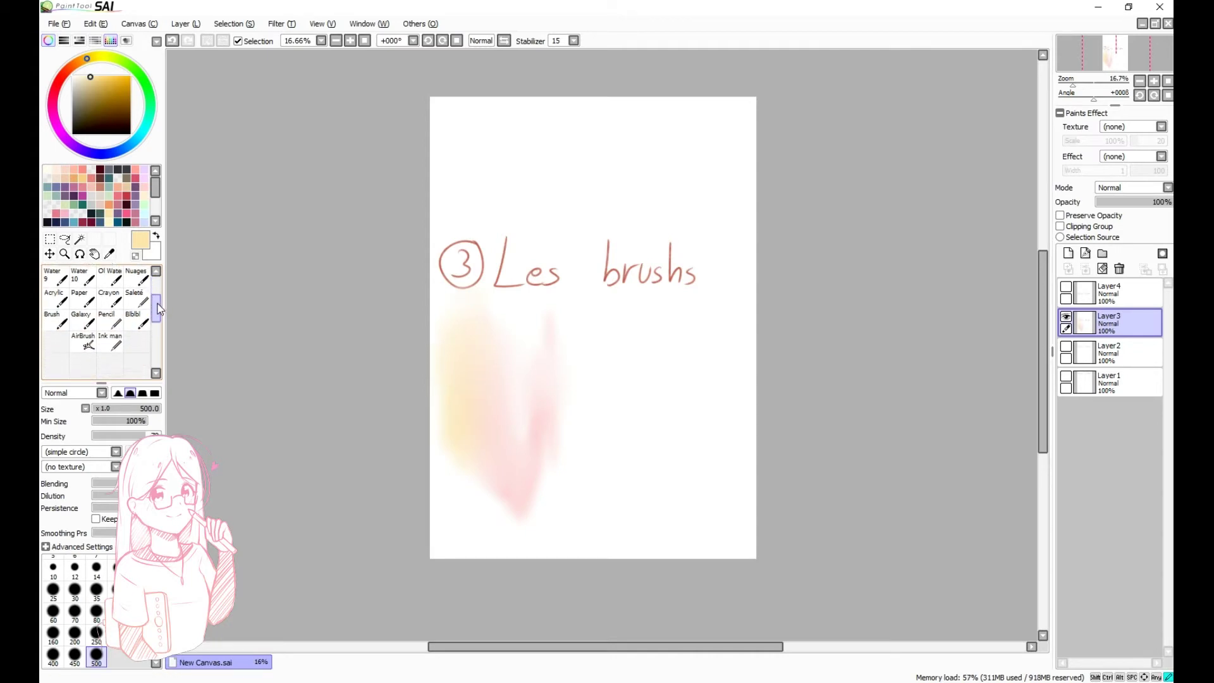
pyautogui.scroll(-2, 98, 288)
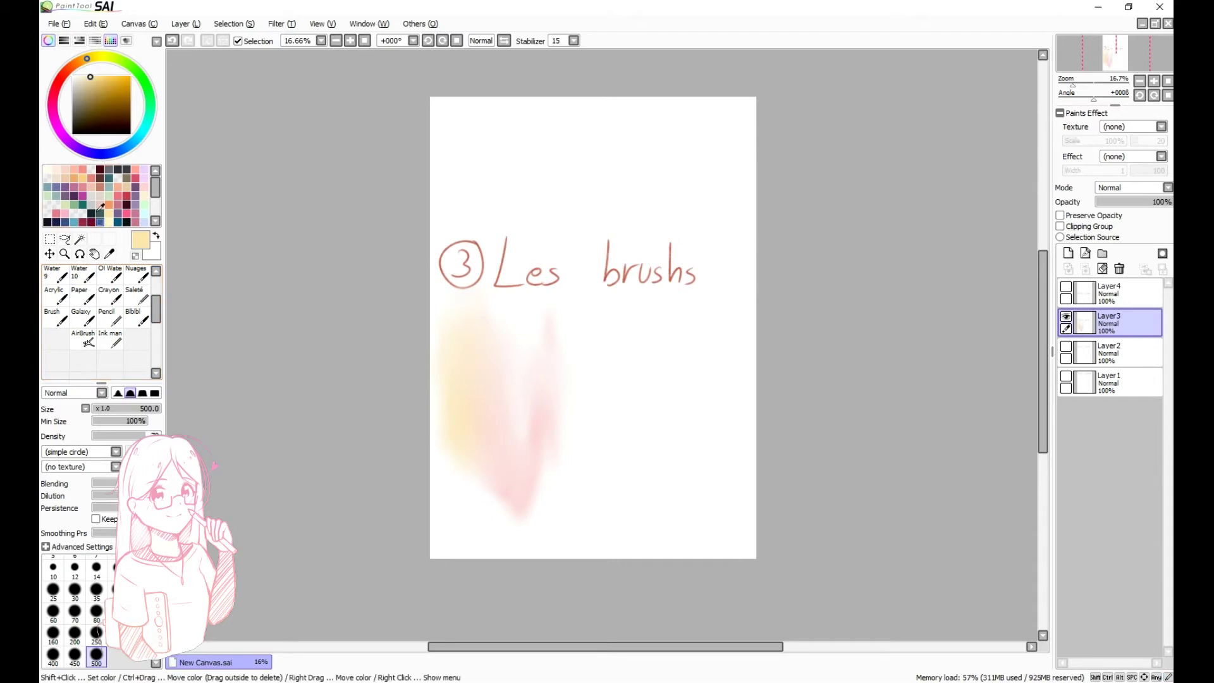
pyautogui.rightClick(135, 345)
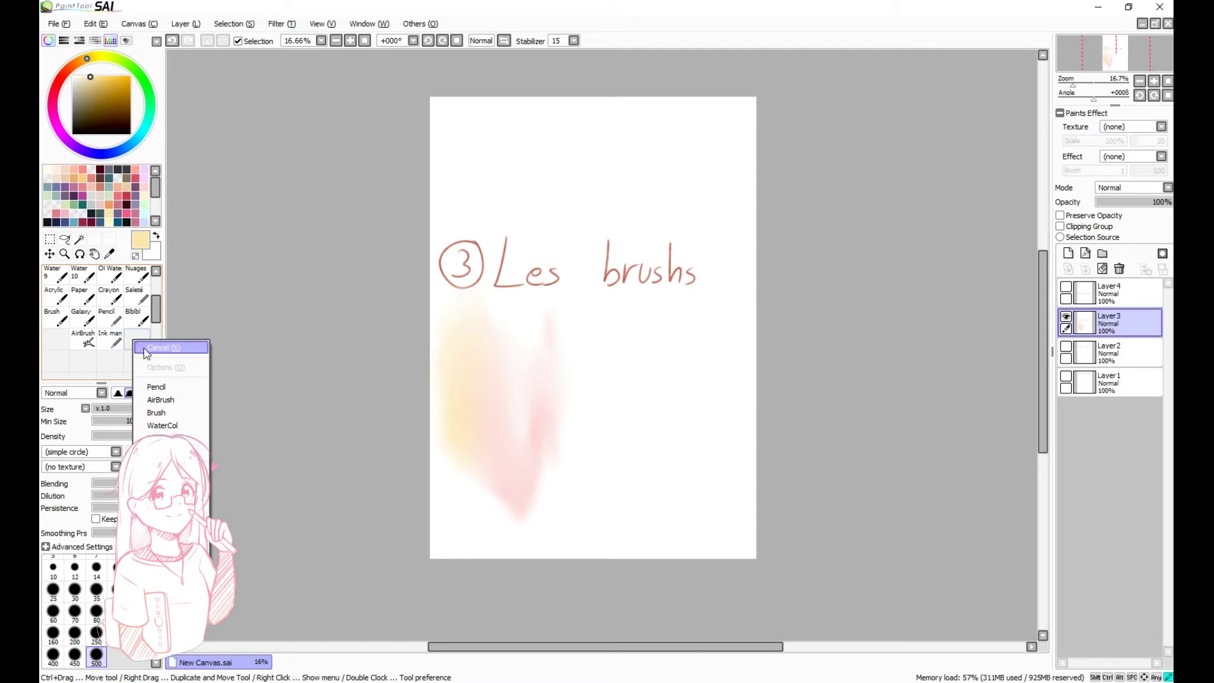
pyautogui.click(170, 386)
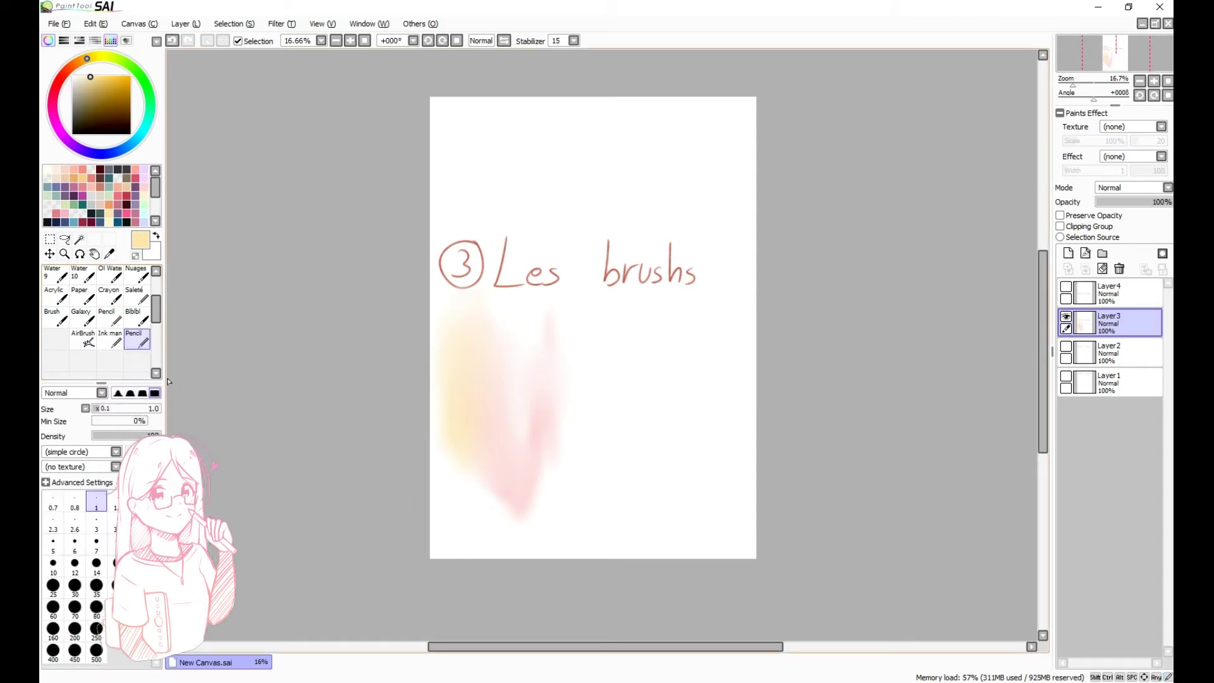
pyautogui.rightClick(139, 345)
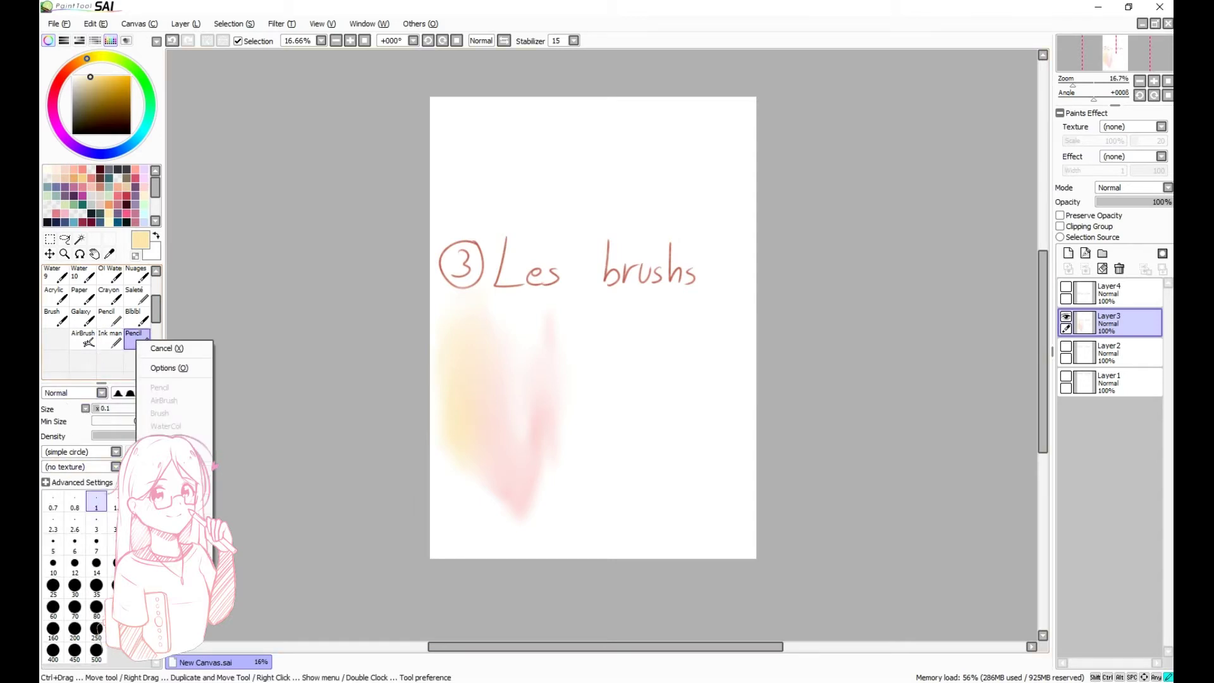
pyautogui.click(166, 348)
pyautogui.click(602, 392)
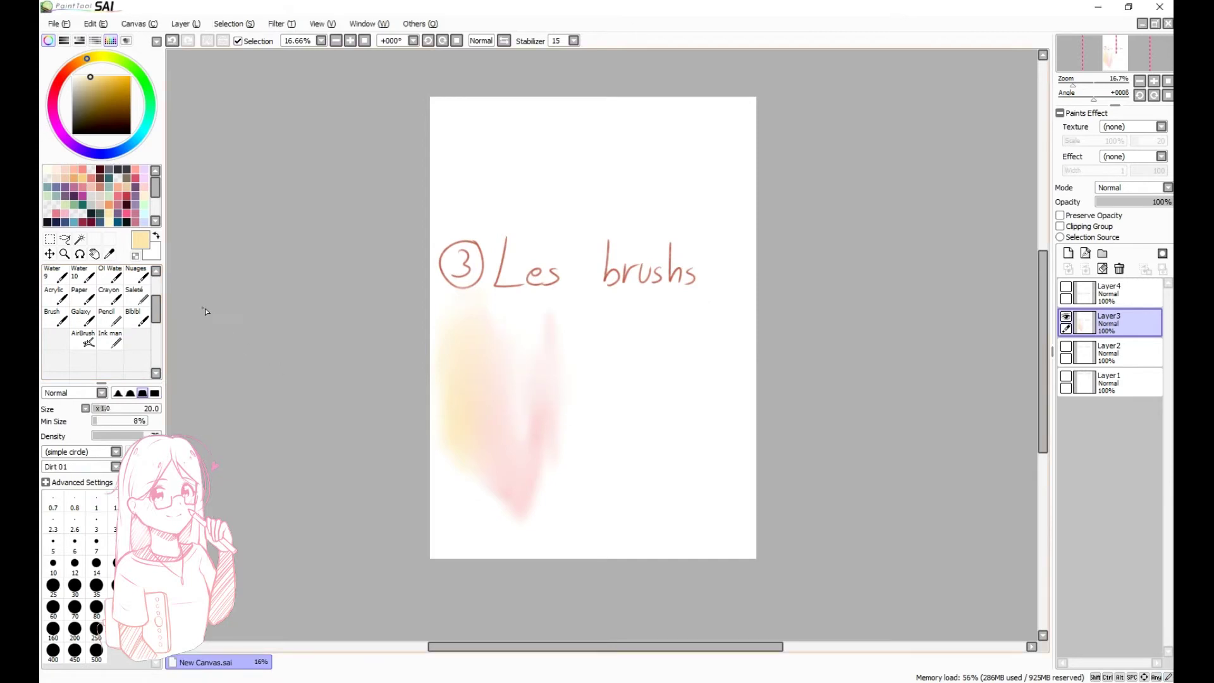
# Shrink the brush list to its first rows, and expand the Pen's advanced settings
pyautogui.moveTo(158, 318); pyautogui.dragTo(162, 292)
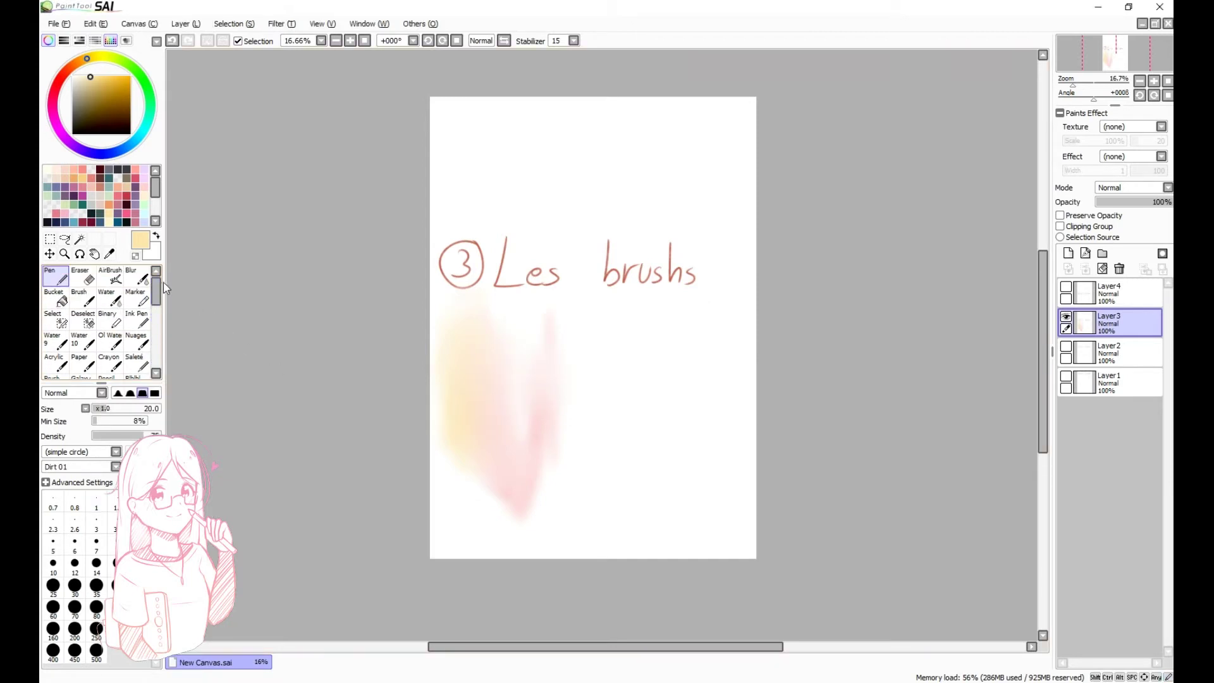
pyautogui.moveTo(102, 383); pyautogui.dragTo(110, 306)
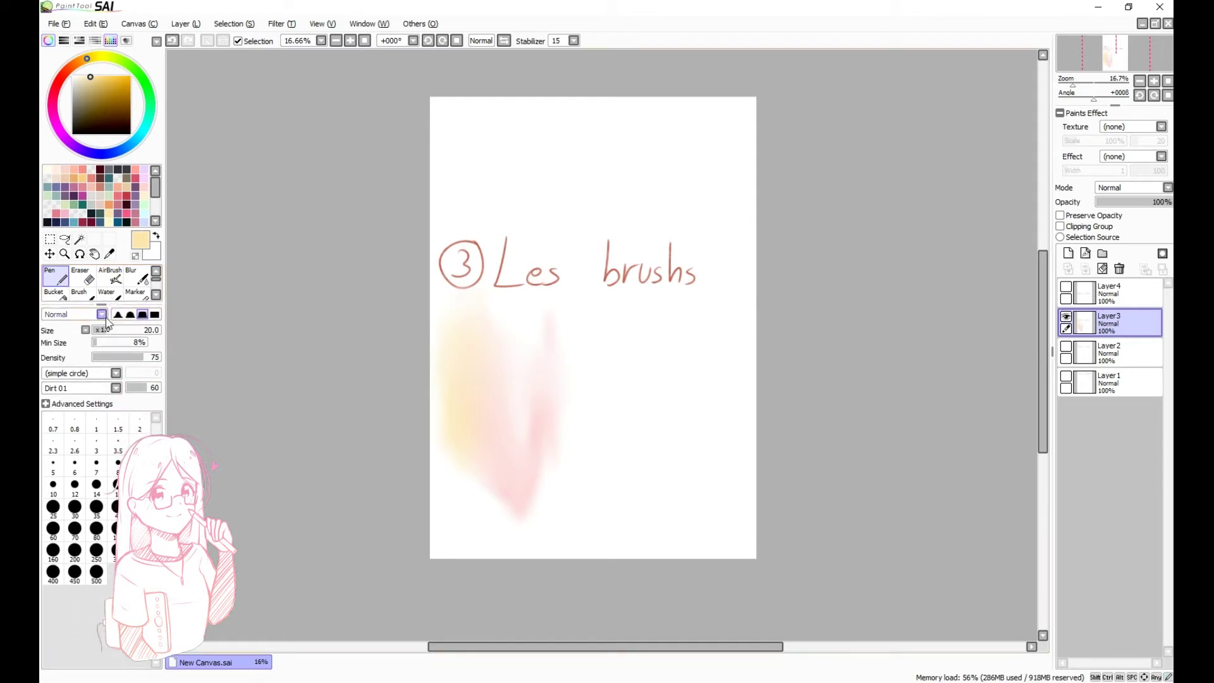
pyautogui.click(63, 404)
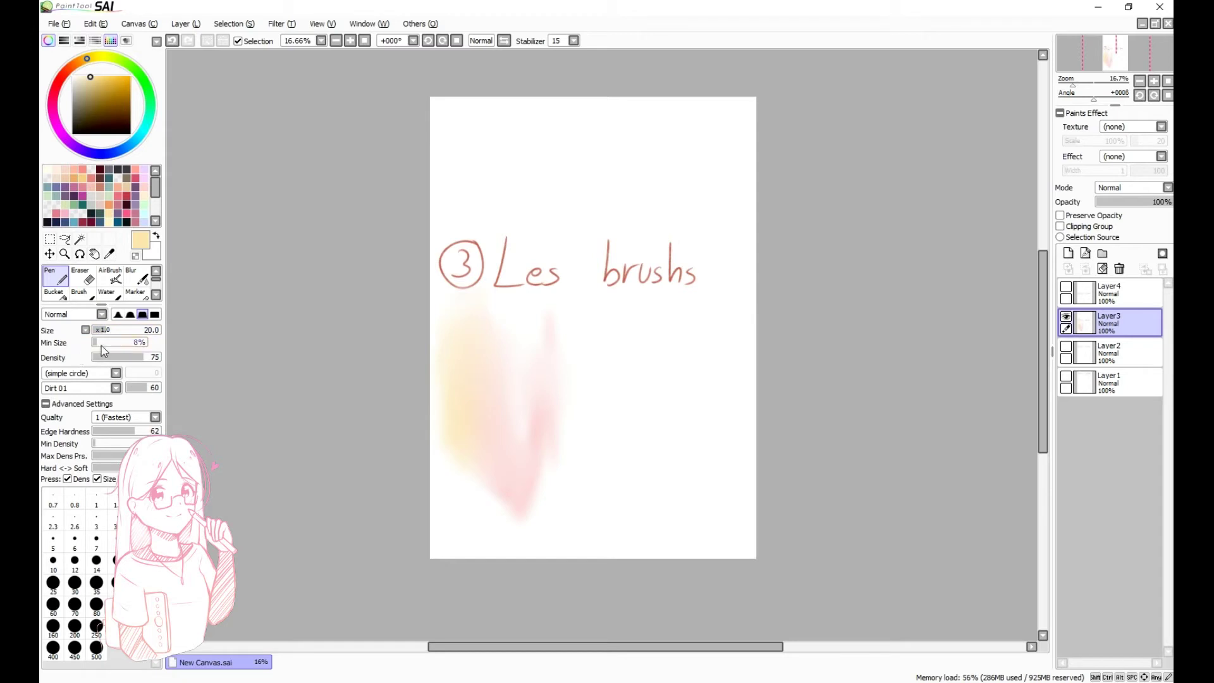
# Draw pink vertical strokes below the title with the Pen at 90% minimum size, enlarging the brush to 50 after the first stroke
pyautogui.click(133, 347)
pyautogui.moveTo(134, 347); pyautogui.dragTo(146, 344)
pyautogui.moveTo(608, 297); pyautogui.dragTo(615, 476)
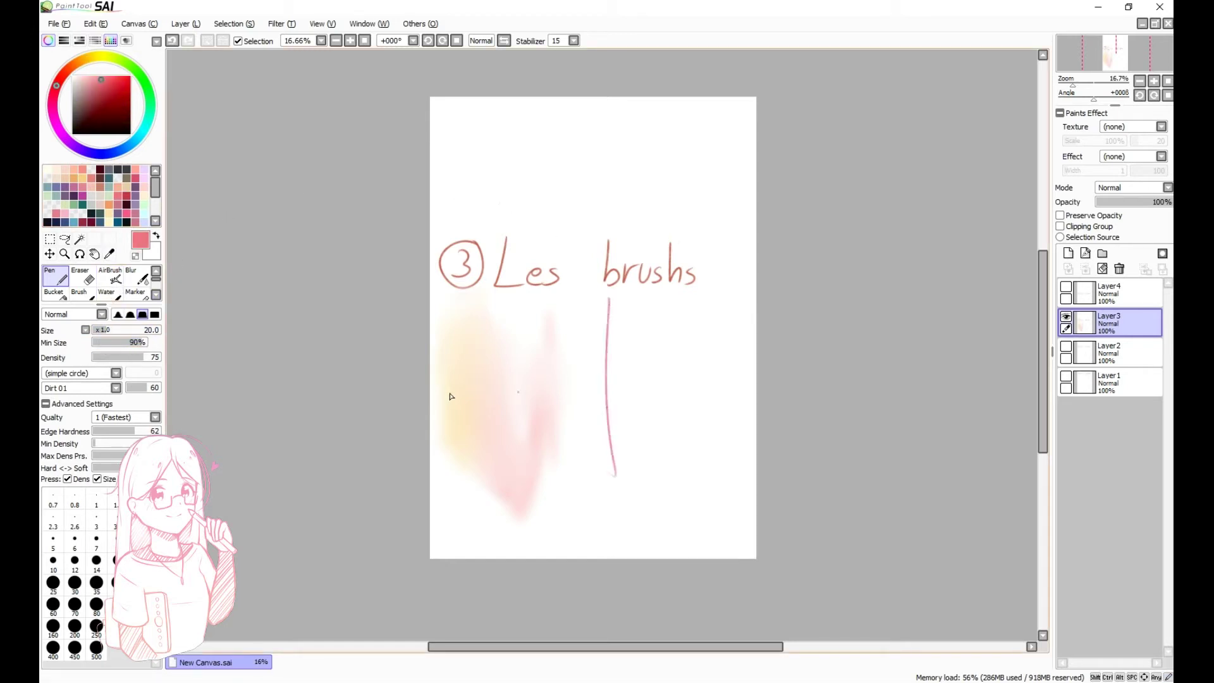
pyautogui.press(']')
pyautogui.scroll(2, 642, 398)
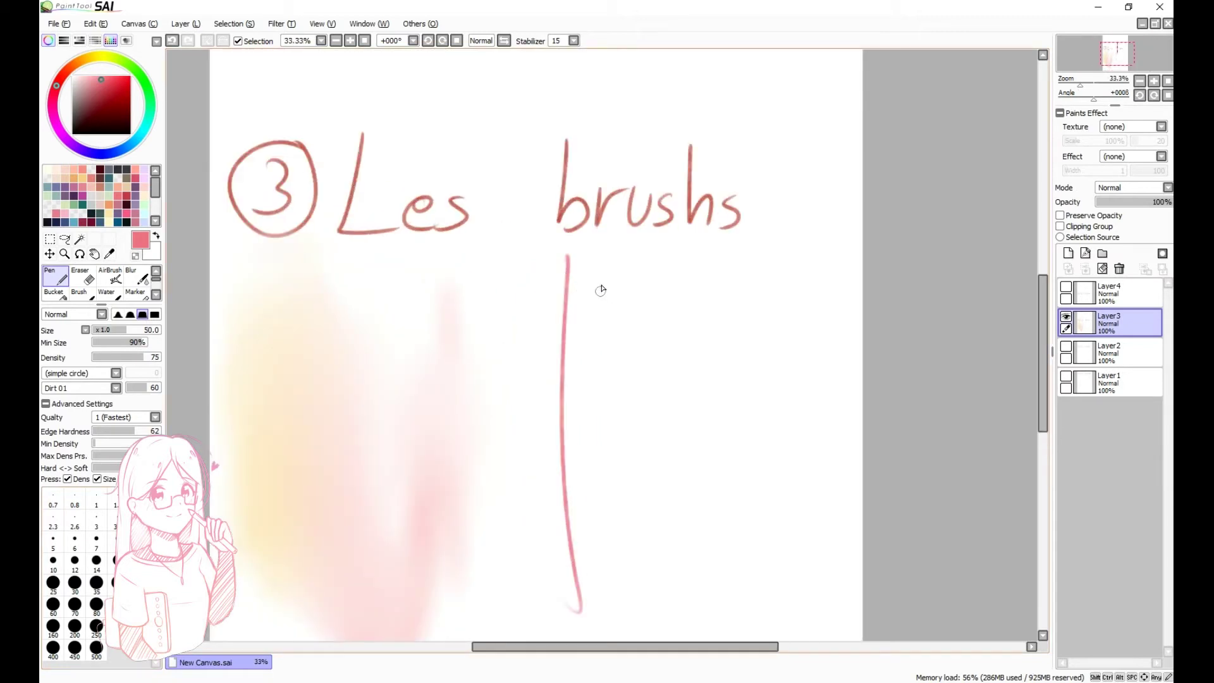
pyautogui.moveTo(604, 259); pyautogui.dragTo(620, 620)
pyautogui.moveTo(617, 250)
pyautogui.mouseDown()
pyautogui.moveTo(620, 514)
pyautogui.moveTo(640, 589)
pyautogui.mouseUp()
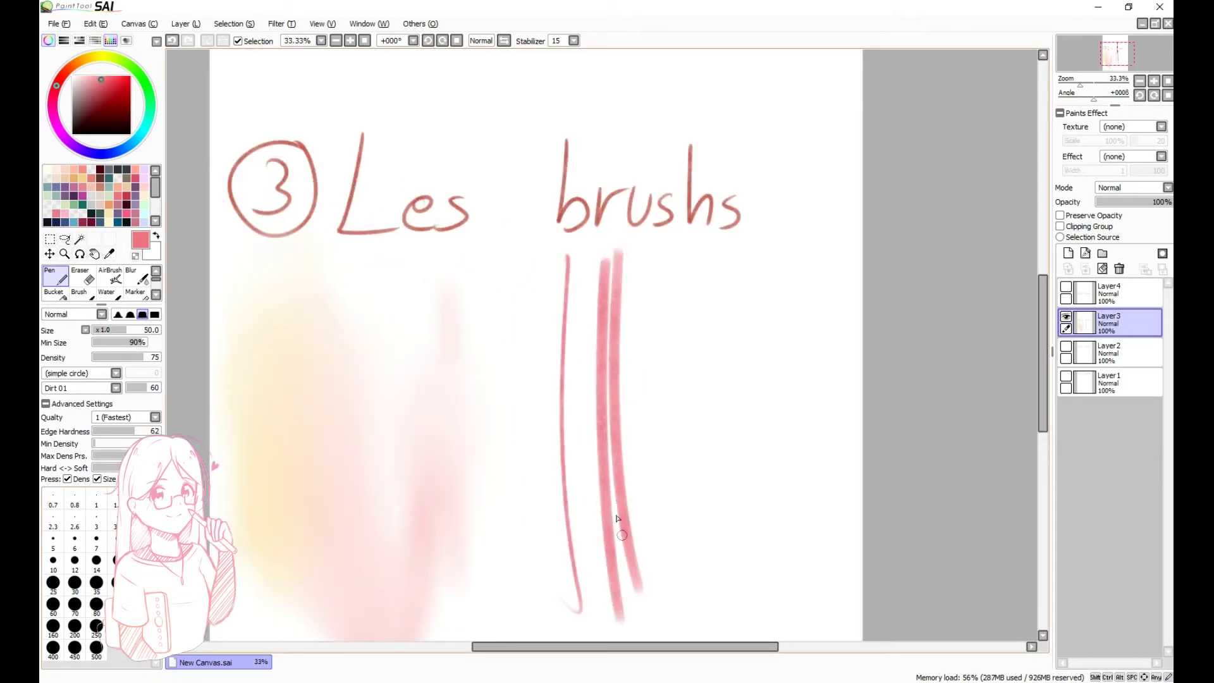
pyautogui.moveTo(590, 243); pyautogui.dragTo(580, 612)
# Set the Pen's minimum size to 11%, and draw two long tapered strokes beside the existing ones
pyautogui.click(121, 342)
pyautogui.moveTo(101, 346); pyautogui.dragTo(100, 348)
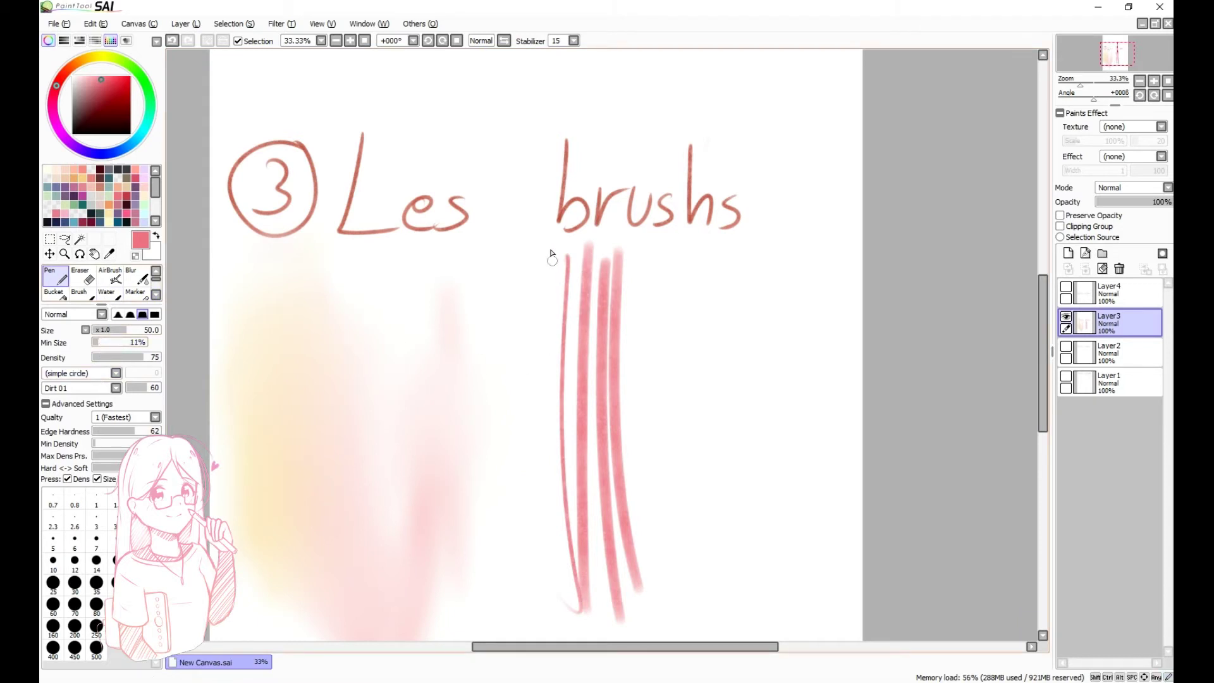
pyautogui.moveTo(549, 235)
pyautogui.mouseDown()
pyautogui.moveTo(551, 570)
pyautogui.moveTo(572, 591)
pyautogui.mouseUp()
pyautogui.moveTo(518, 203); pyautogui.dragTo(562, 562)
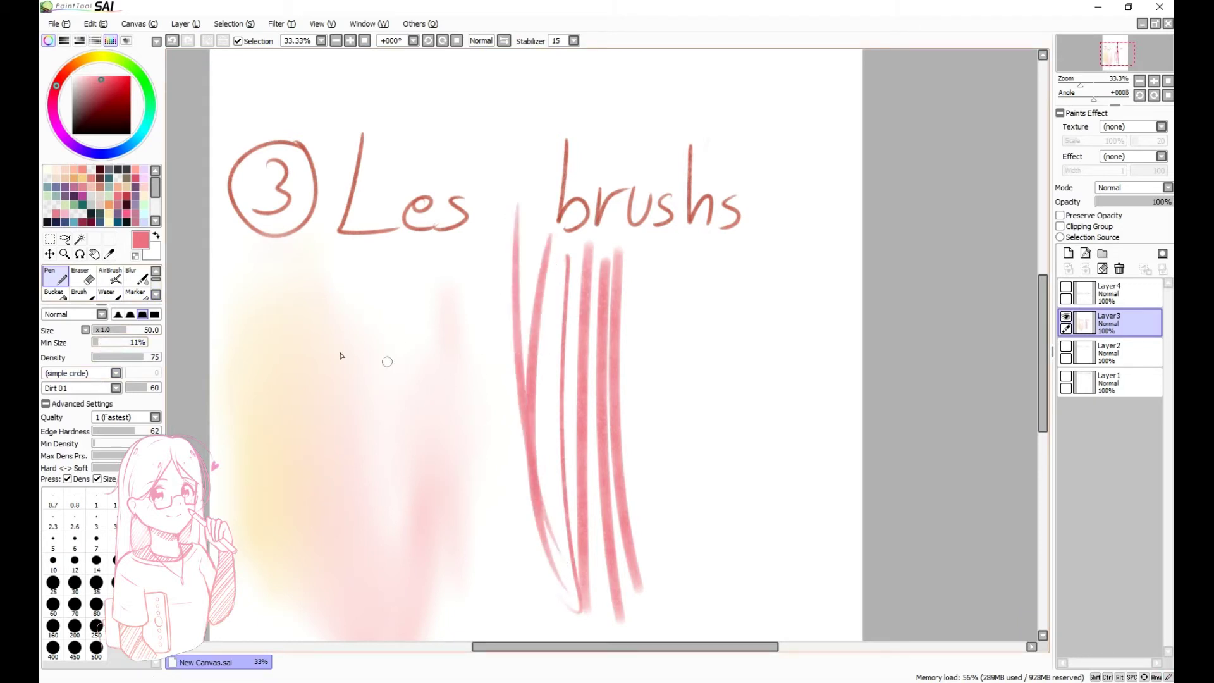
# Draw pale Pen strokes at density 28 and a stronger one at a higher density, and set the density to 66
pyautogui.moveTo(151, 359); pyautogui.dragTo(112, 359)
pyautogui.moveTo(502, 197); pyautogui.dragTo(505, 518)
pyautogui.moveTo(467, 250); pyautogui.dragTo(524, 550)
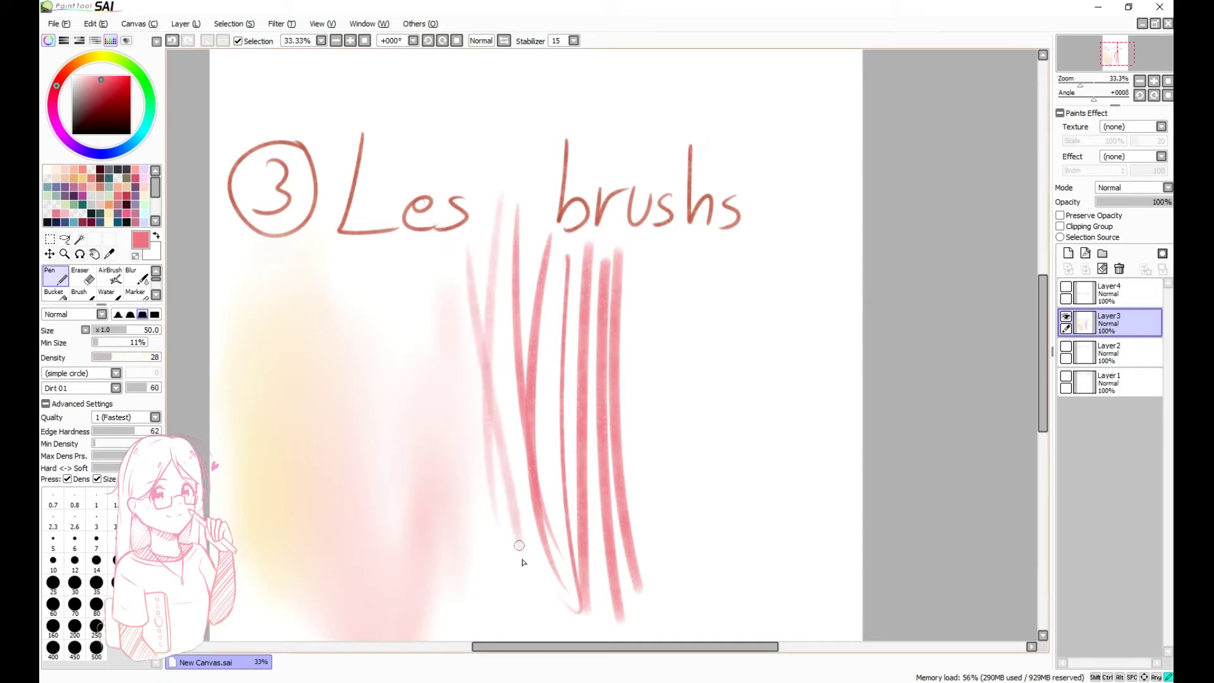
pyautogui.moveTo(131, 359); pyautogui.dragTo(157, 358)
pyautogui.moveTo(441, 234); pyautogui.dragTo(477, 540)
pyautogui.click(144, 358)
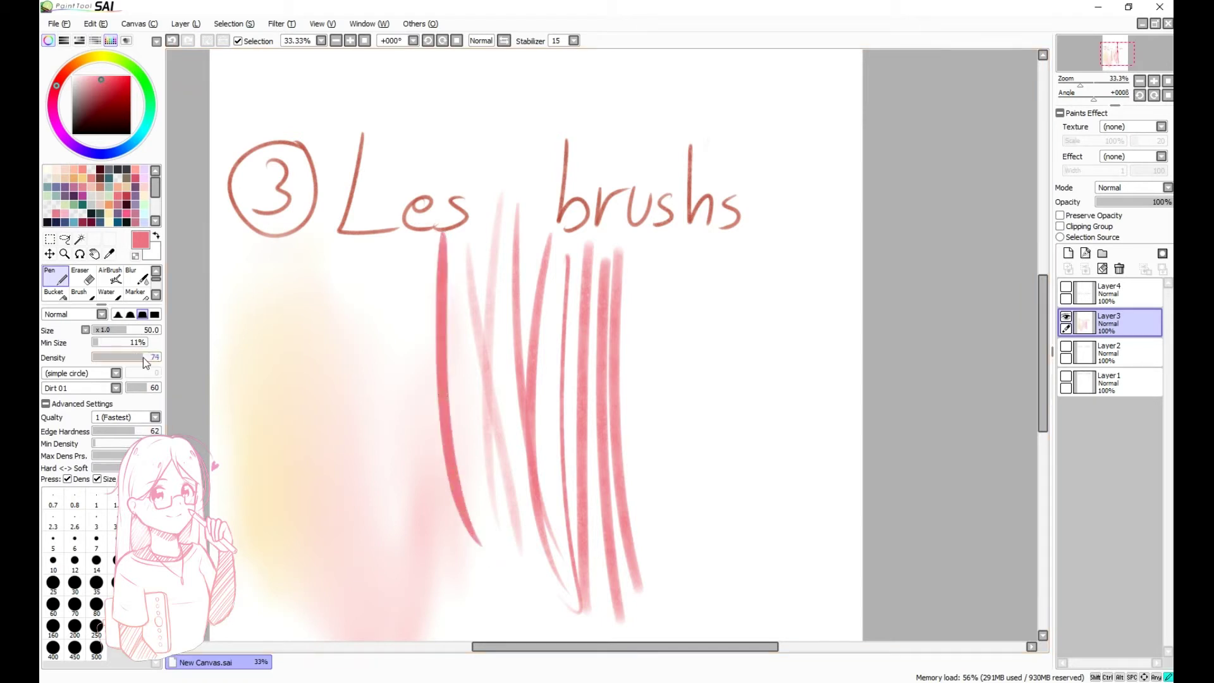
# Undo all the test strokes on Layer3, leaving only the title
pyautogui.scroll(-1, 348, 302)
pyautogui.hotkey('ctrl', 'z')
pyautogui.hotkey('ctrl', 'z')
pyautogui.hotkey('ctrl', 'z')
pyautogui.hotkey('ctrl', 'z')
pyautogui.hotkey('ctrl', 'z')
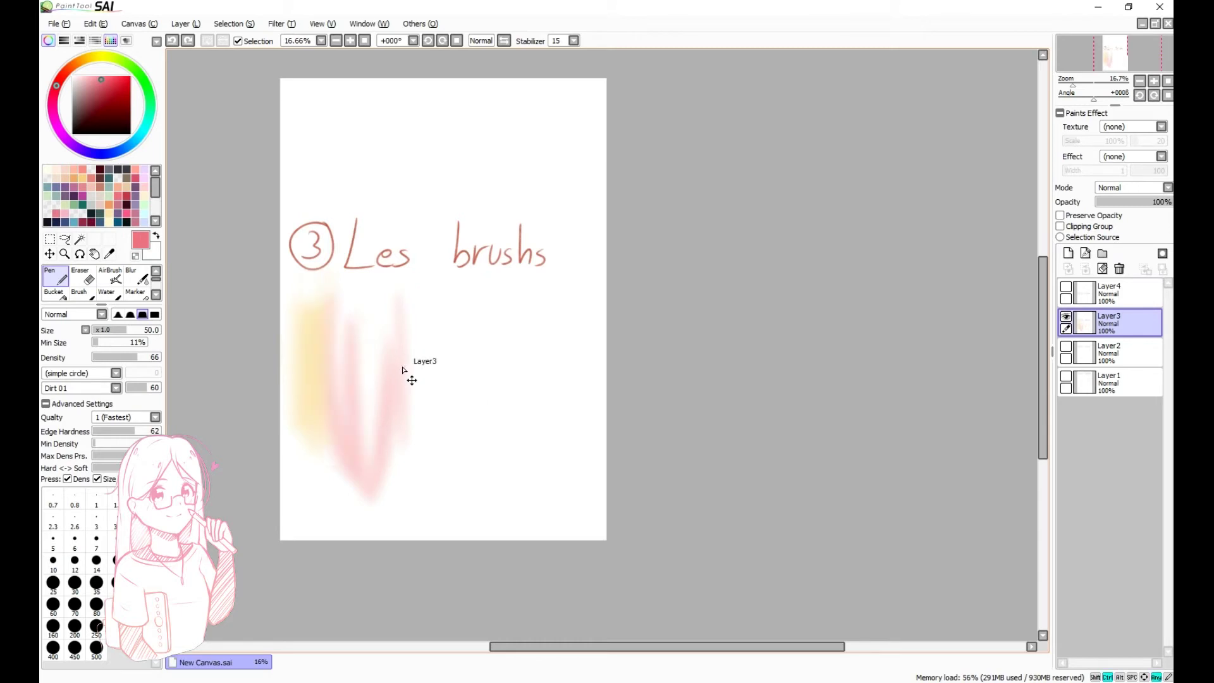
pyautogui.hotkey('ctrl', 'z')
pyautogui.hotkey('ctrl', 'z')
pyautogui.hotkey('ctrl', 'z')
pyautogui.hotkey('ctrl', 'z')
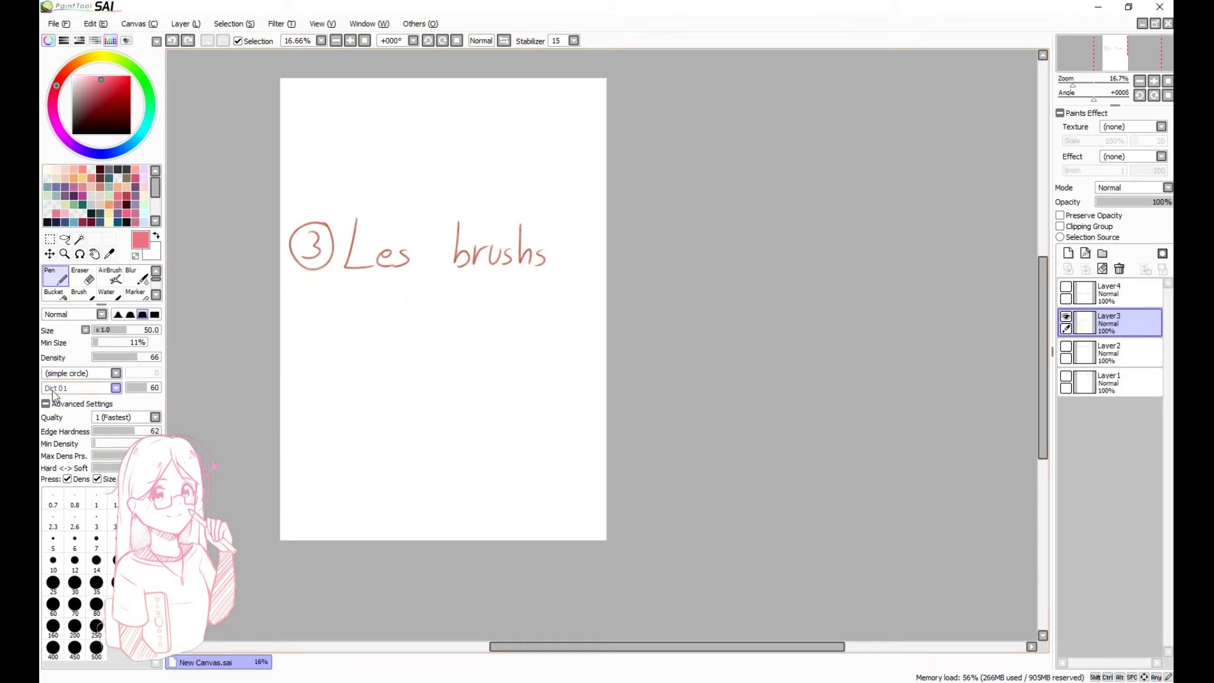
# Collapse the advanced settings, browse the brush textures, and choose Dirt 01 for the Pen
pyautogui.click(88, 405)
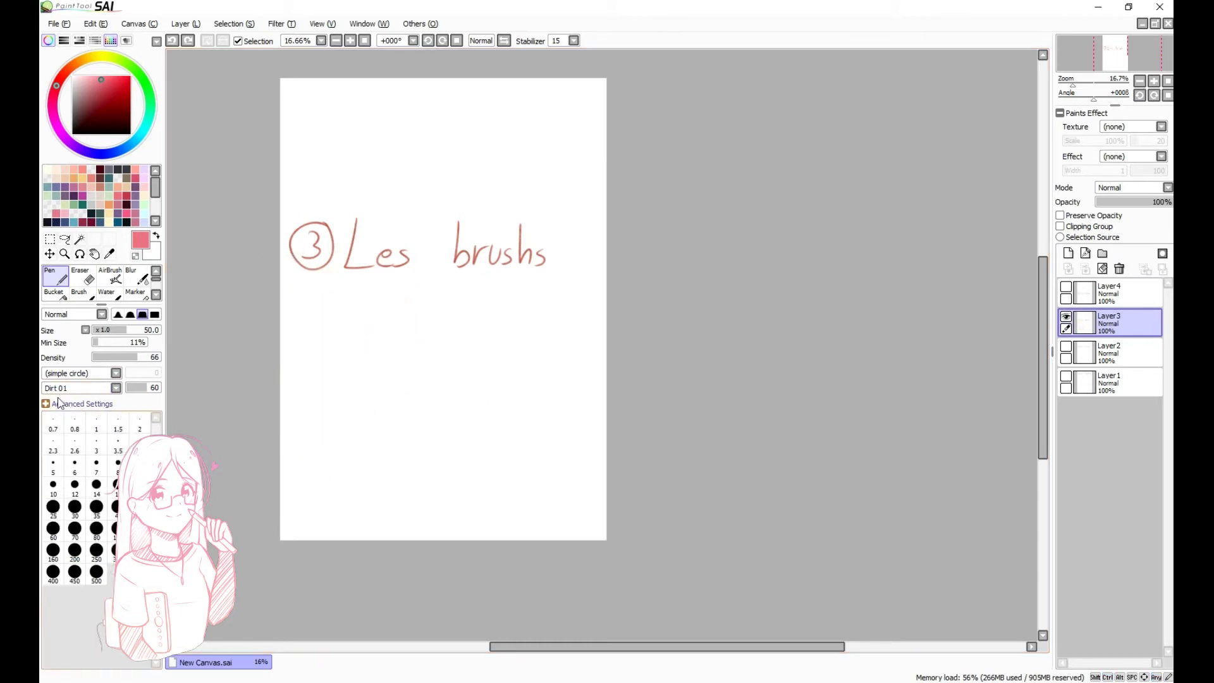
pyautogui.click(116, 387)
pyautogui.moveTo(116, 453); pyautogui.dragTo(115, 423)
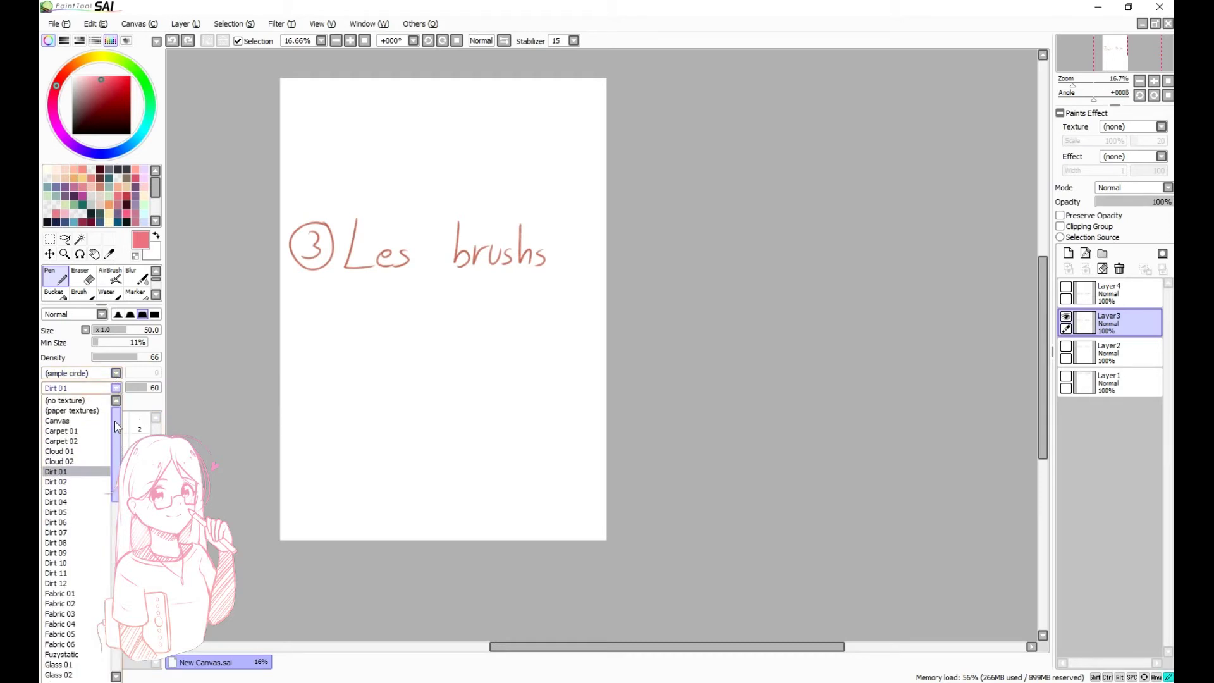
pyautogui.click(93, 470)
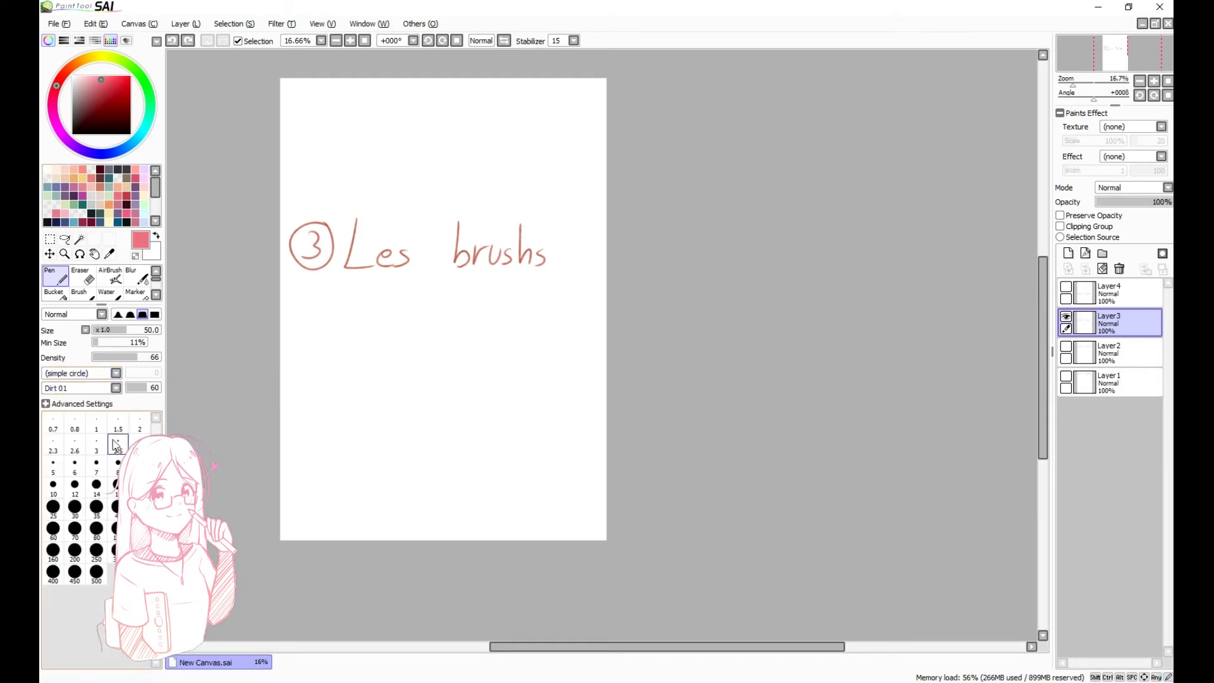
# Enlarge the Pen to size 120, draw a long textured stroke below the title, and examine its grain up close
pyautogui.scroll(2, 371, 365)
pyautogui.press(']')
pyautogui.press(']')
pyautogui.press(']')
pyautogui.press(']')
pyautogui.press(']')
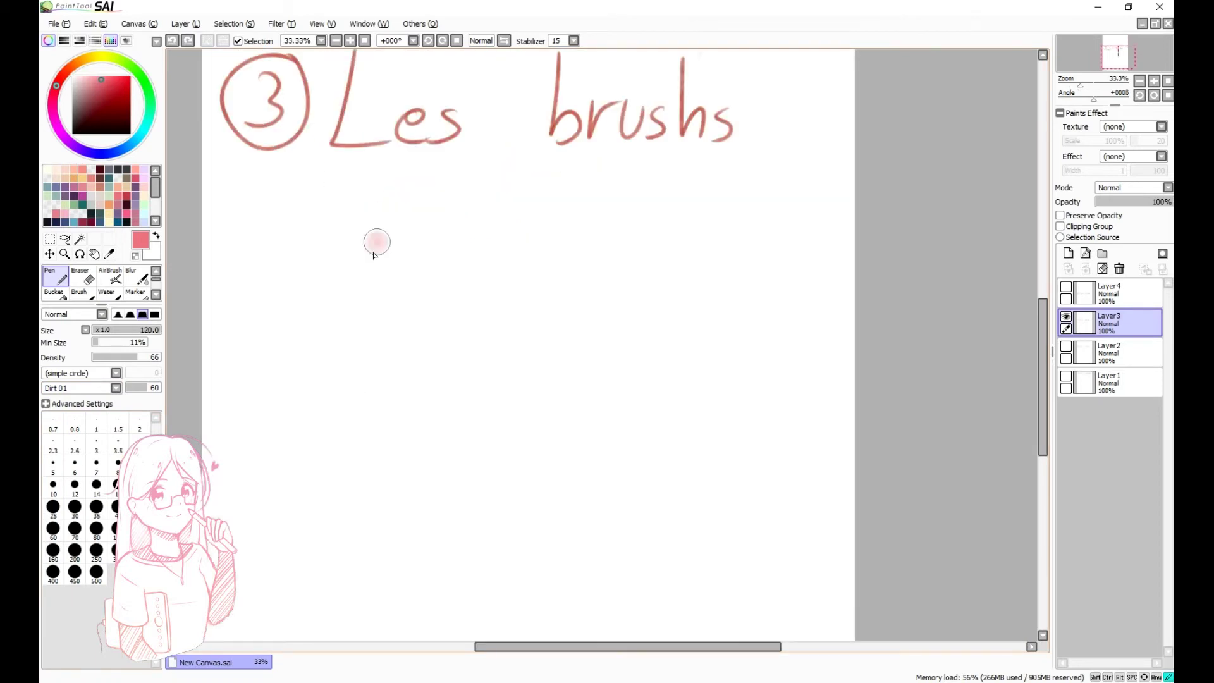
pyautogui.moveTo(374, 241); pyautogui.dragTo(368, 572)
pyautogui.scroll(4, 355, 366)
pyautogui.scroll(-1, 352, 543)
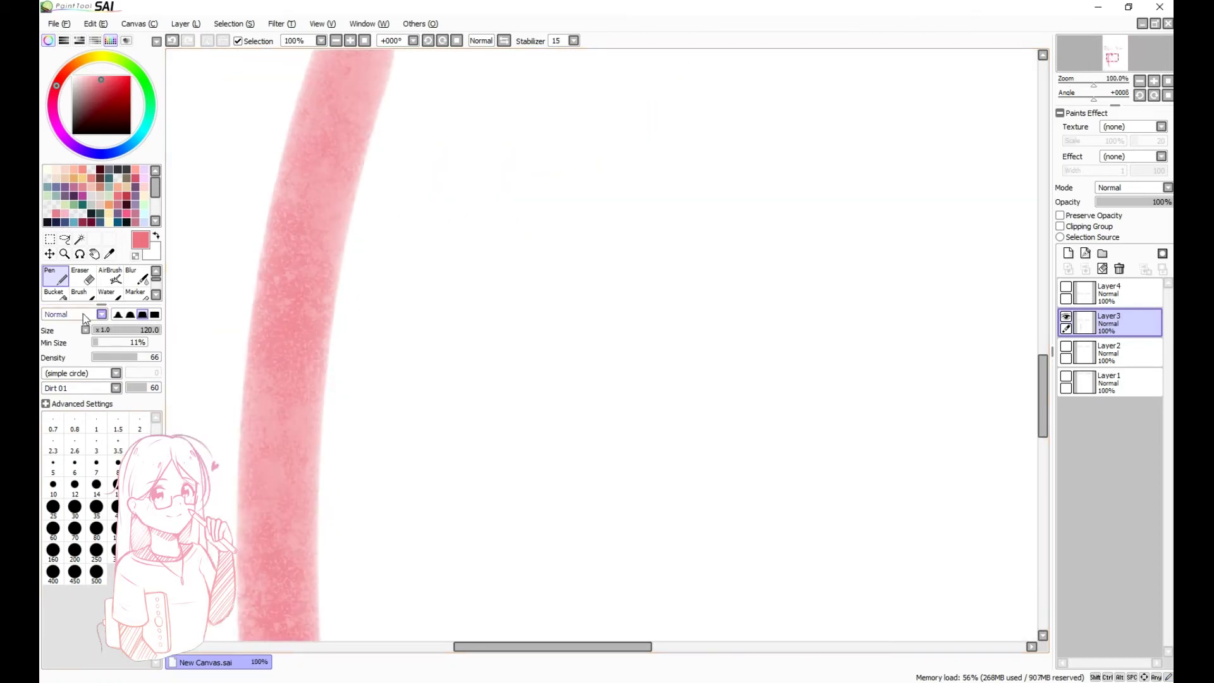
# Set the Pen to no texture and draw a comparison stroke beside the textured one, and undo both strokes
pyautogui.click(95, 387)
pyautogui.click(96, 399)
pyautogui.scroll(-3, 222, 339)
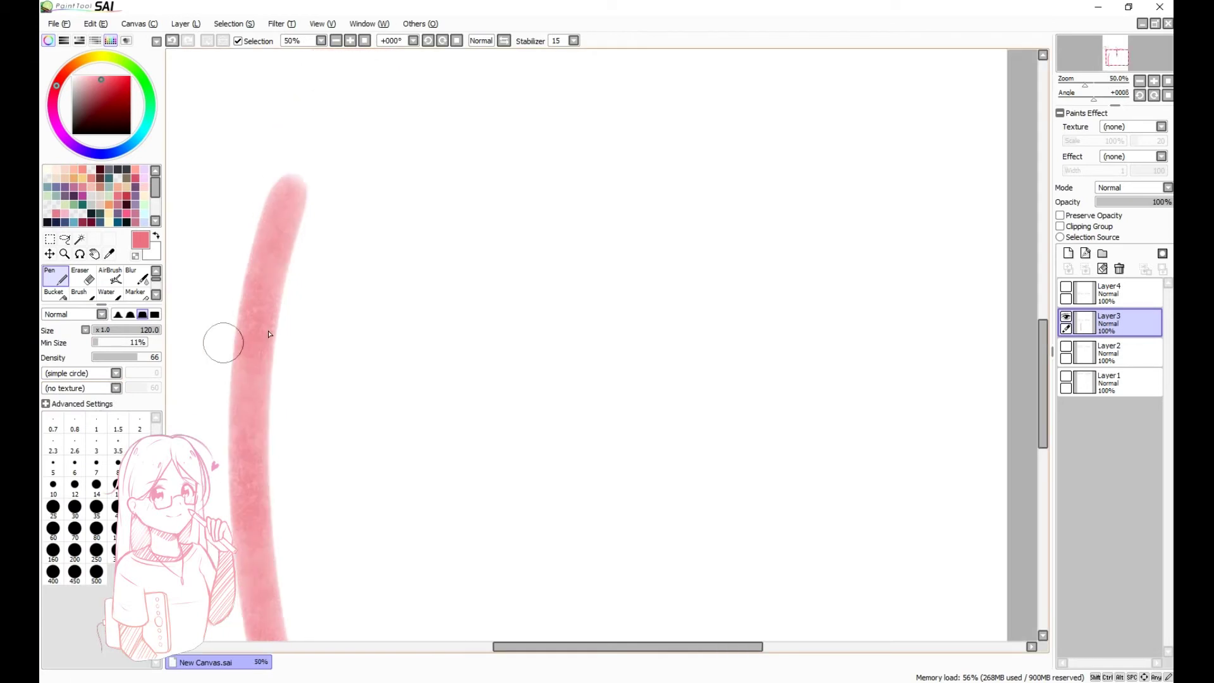
pyautogui.moveTo(316, 244); pyautogui.dragTo(330, 550)
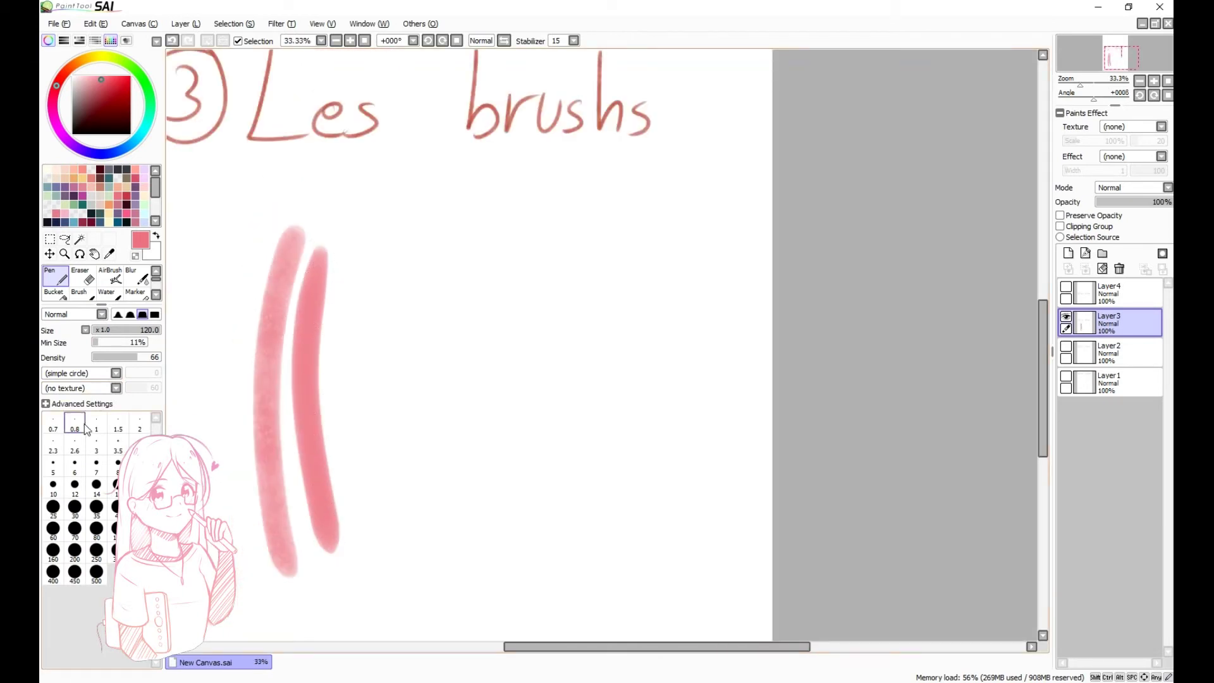
pyautogui.hotkey('ctrl', 'z')
pyautogui.hotkey('ctrl', 'z')
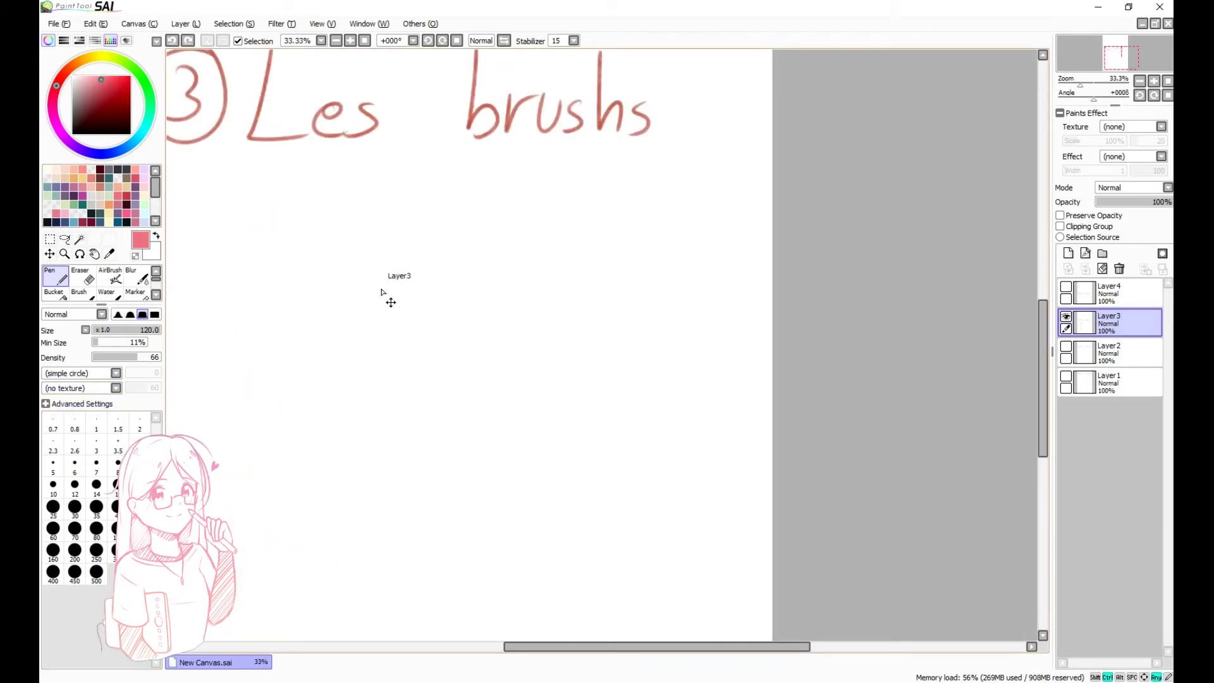
# Scribble a pink patch below the Les brushs title and erase part of it using the Pen with transparent color
pyautogui.scroll(-2, 368, 271)
pyautogui.scroll(1, 335, 271)
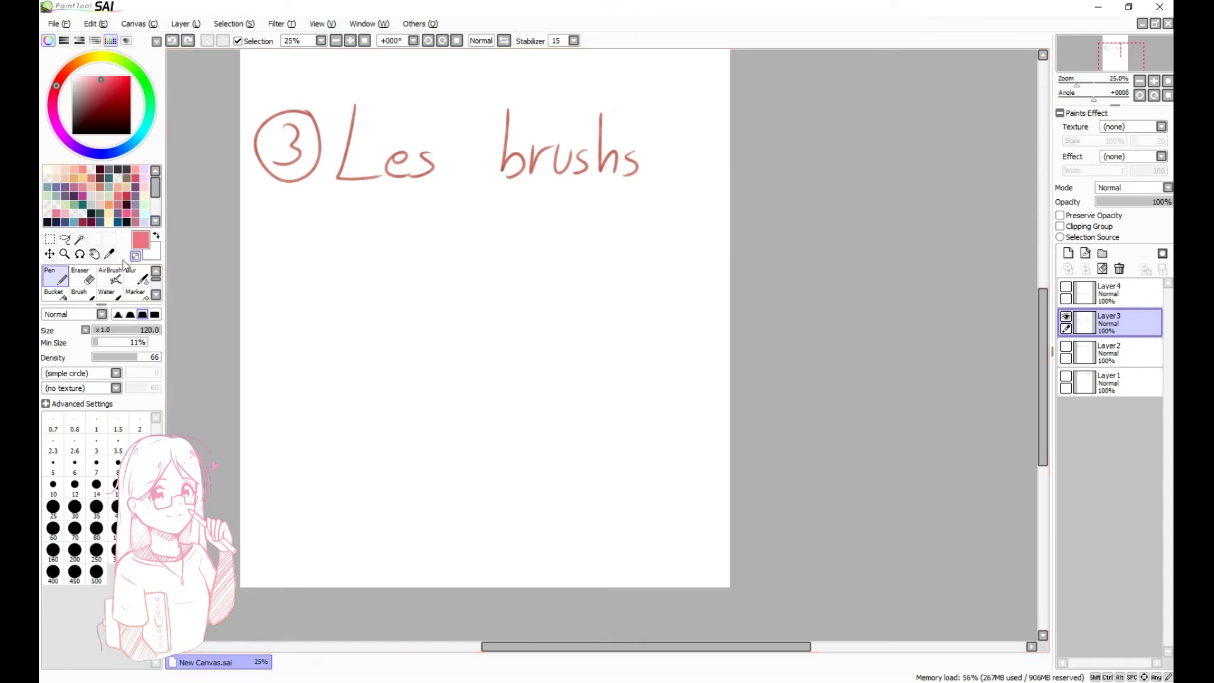
pyautogui.hotkey('ctrl', 'y')
pyautogui.hotkey('ctrl', 'y')
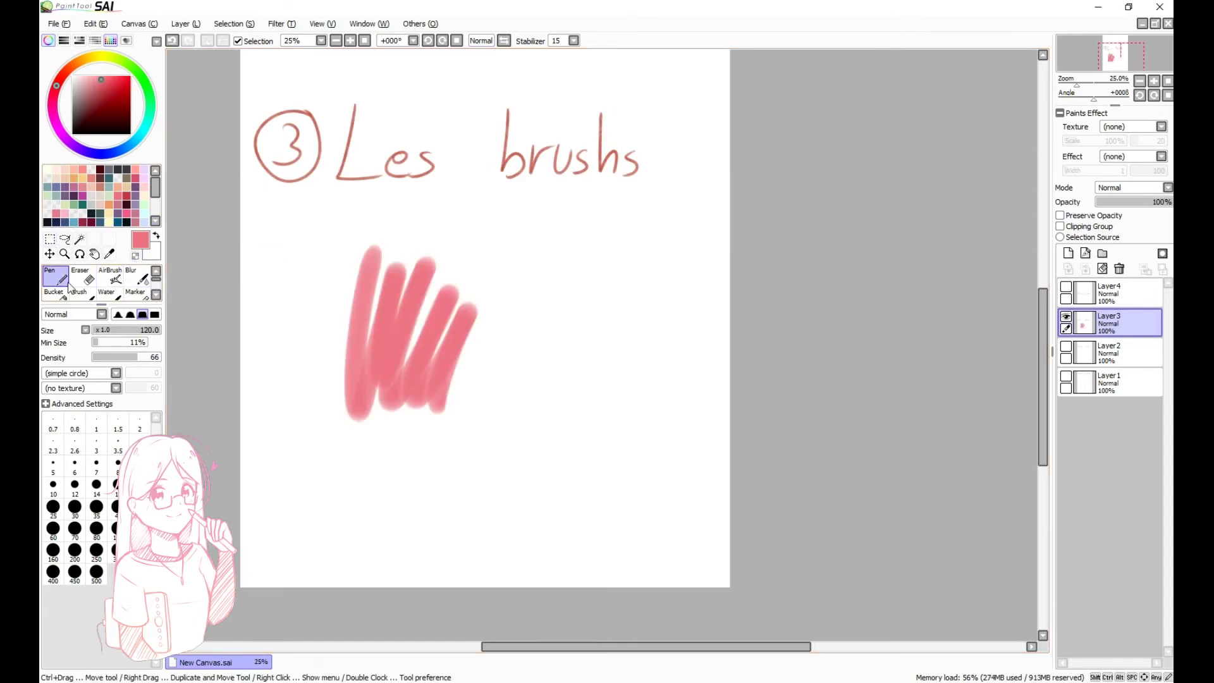
pyautogui.click(135, 256)
pyautogui.moveTo(370, 249); pyautogui.dragTo(377, 394)
pyautogui.moveTo(392, 284)
pyautogui.mouseDown()
pyautogui.moveTo(396, 404)
pyautogui.moveTo(349, 360)
pyautogui.moveTo(354, 397)
pyautogui.moveTo(405, 377)
pyautogui.moveTo(417, 344)
pyautogui.mouseUp()
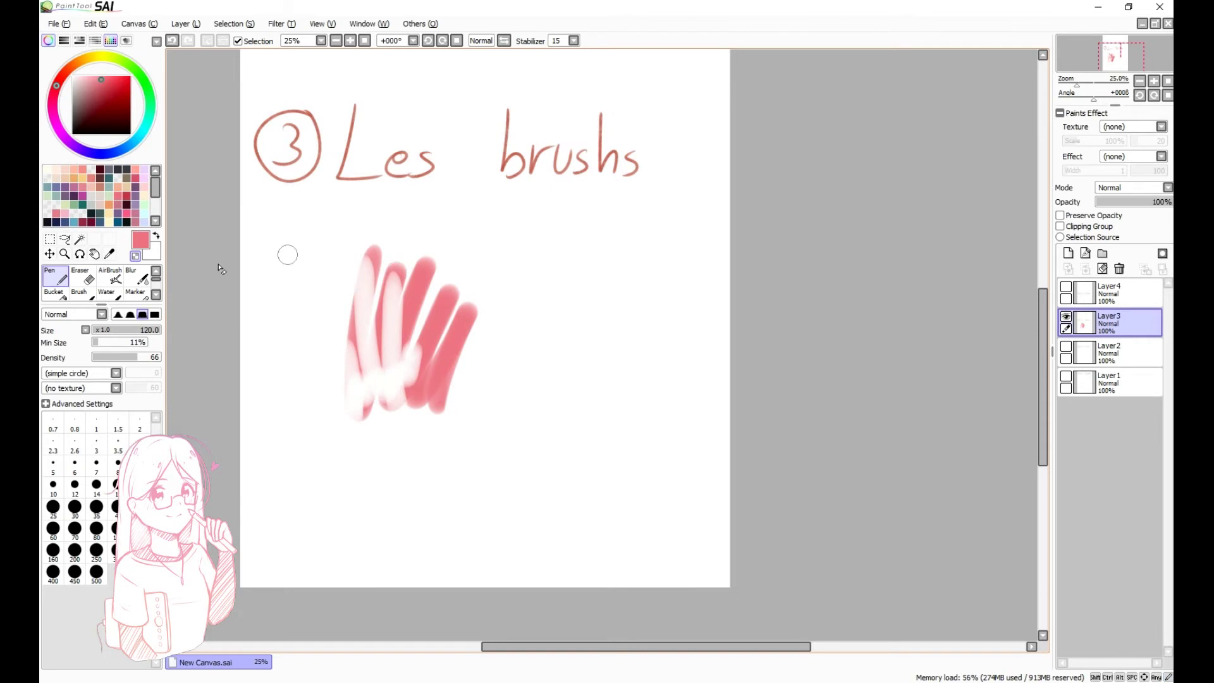
pyautogui.moveTo(355, 241); pyautogui.dragTo(358, 238)
# Hide Layer3, show Layer4 with the Les calques title, and make Layer4 the active layer
pyautogui.click(1066, 317)
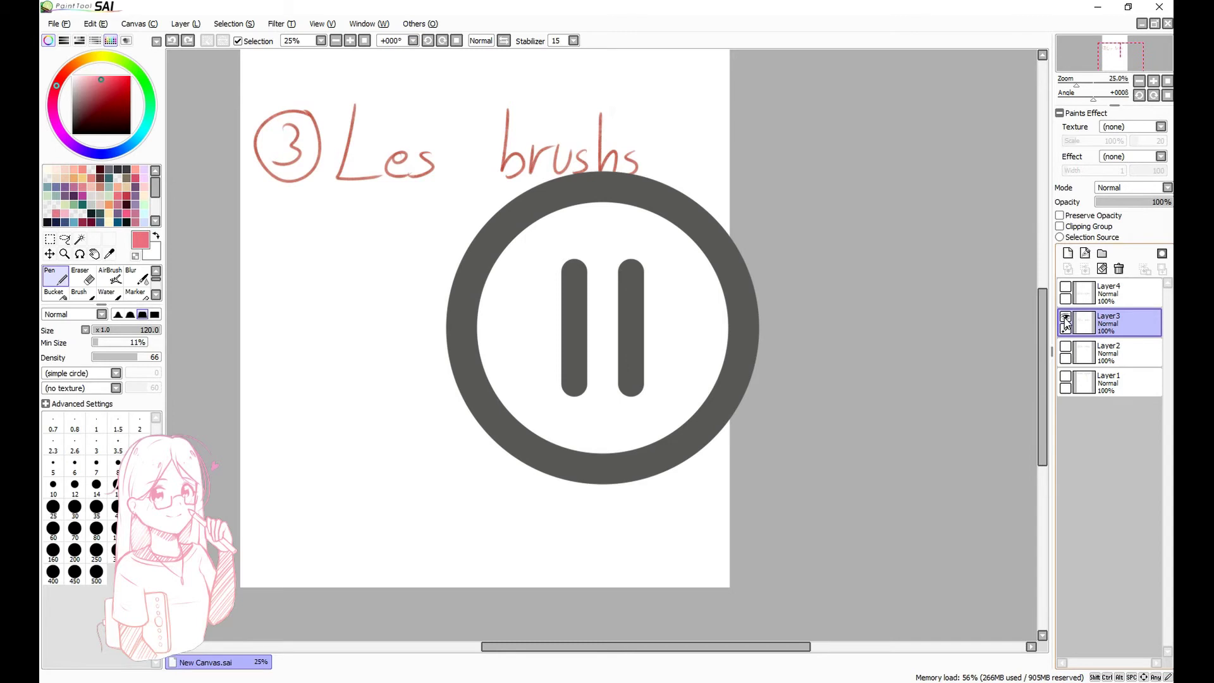
pyautogui.click(1066, 317)
pyautogui.click(1066, 287)
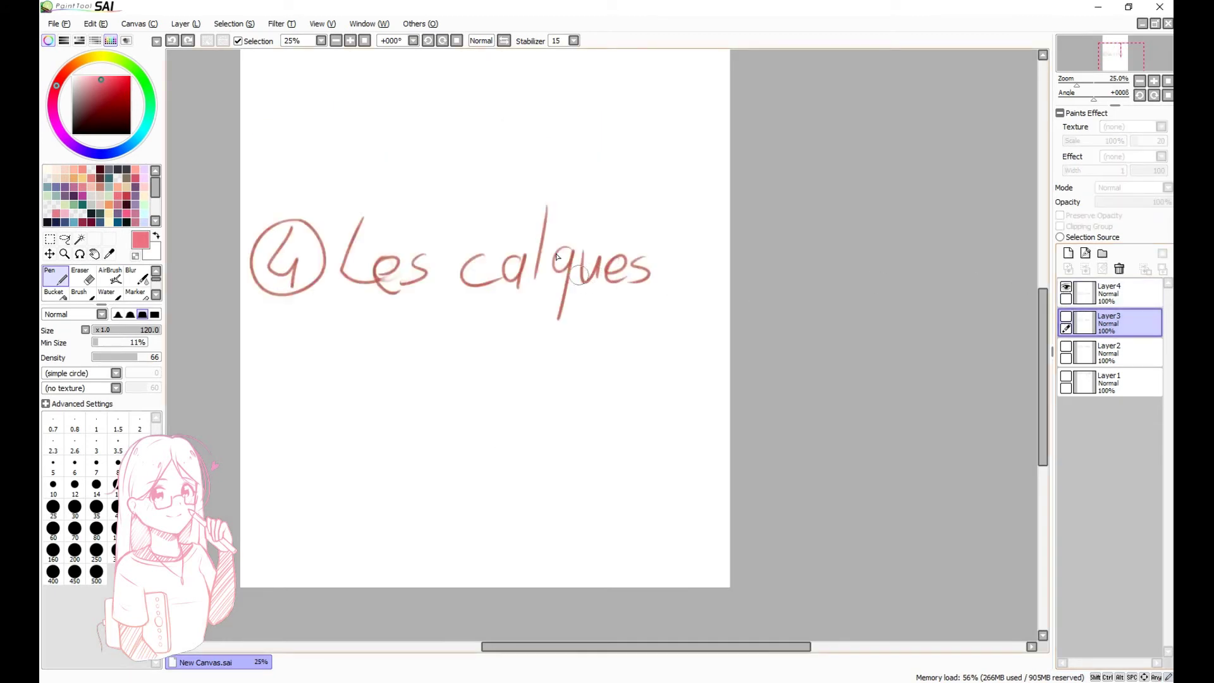
pyautogui.hotkey('ctrl', '-')
pyautogui.scroll(1, 504, 88)
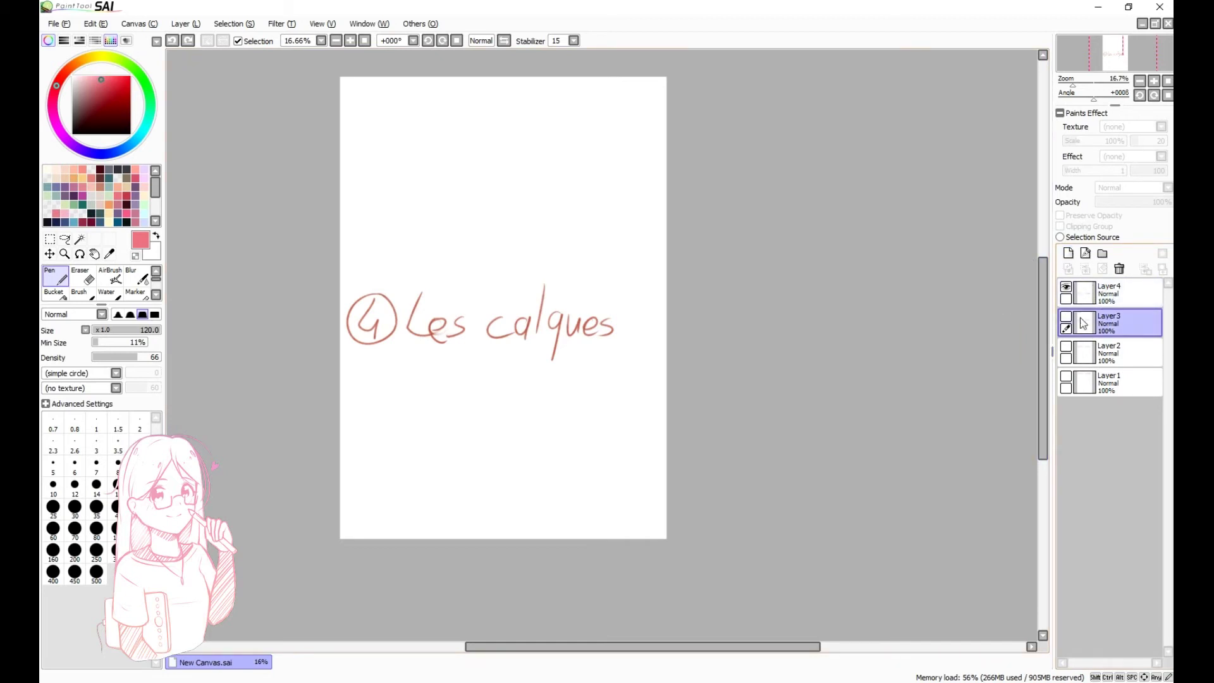
pyautogui.click(1096, 297)
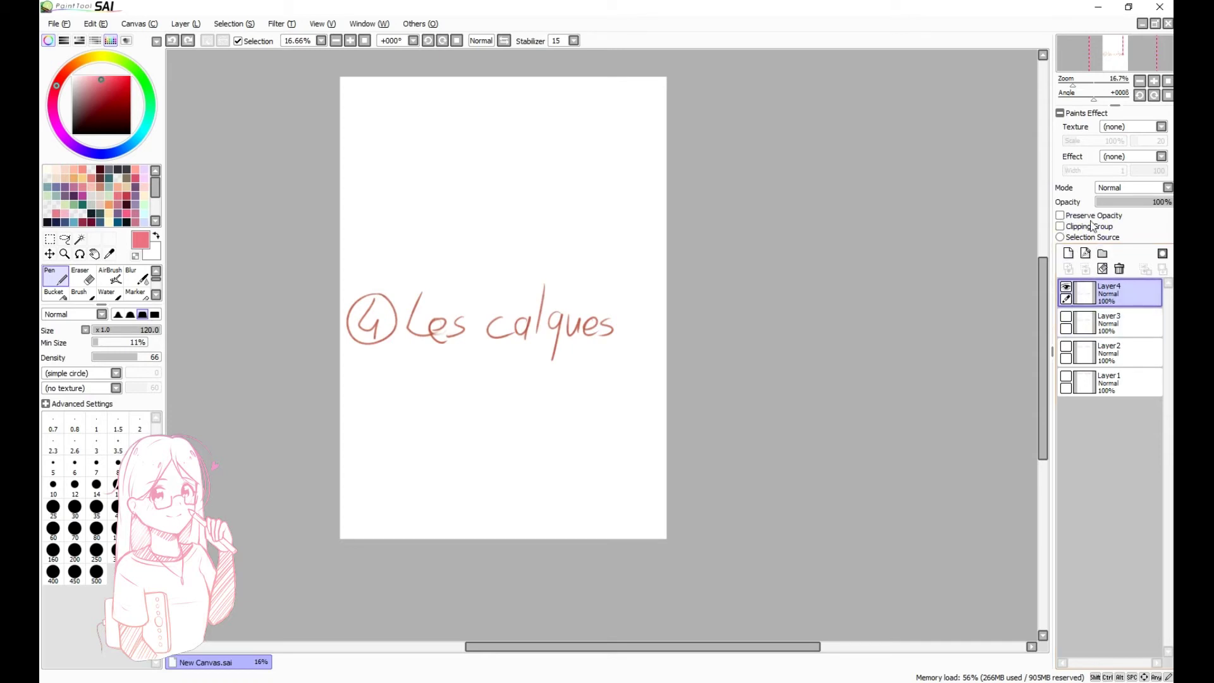
# Add a normal layer and a linework layer above Layer4, and browse the linework tools
pyautogui.click(1070, 254)
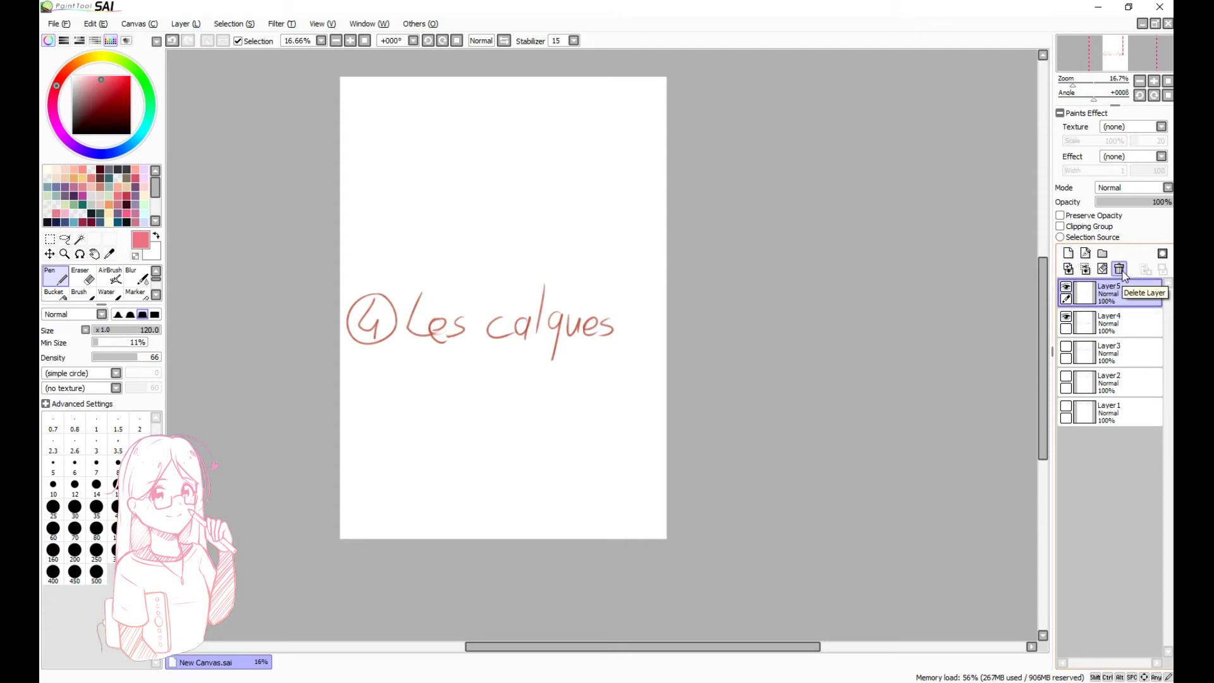
pyautogui.click(1086, 268)
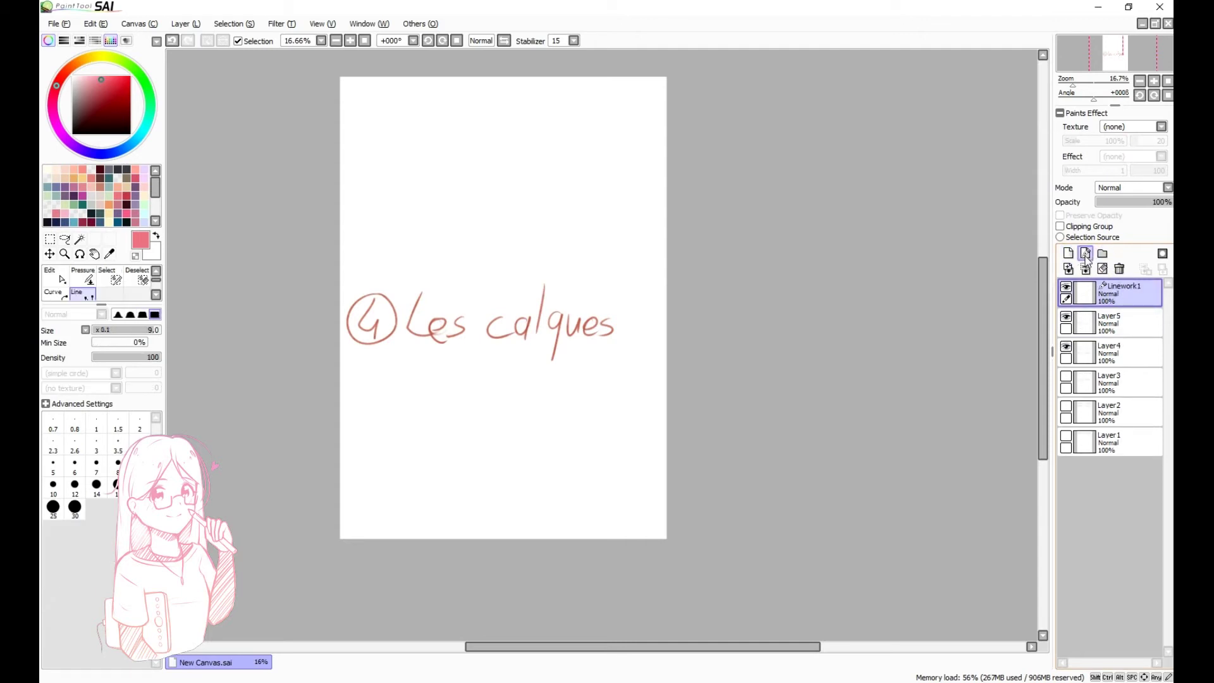
pyautogui.click(155, 295)
pyautogui.click(156, 270)
pyautogui.click(158, 294)
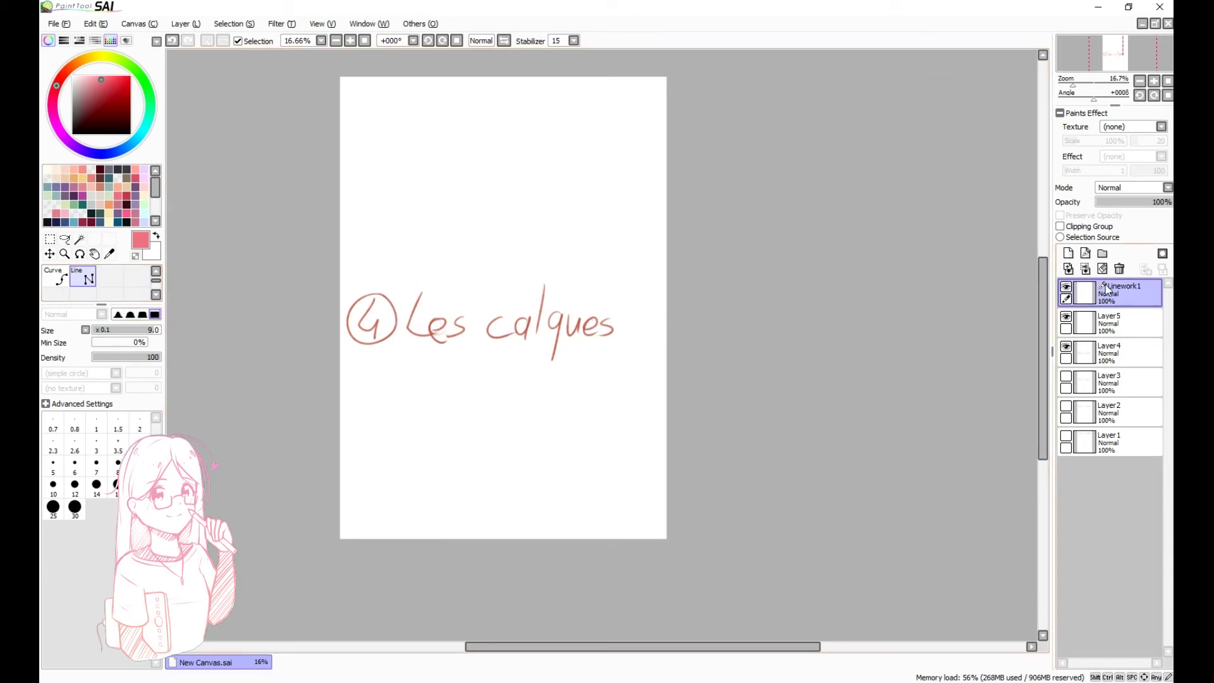
# Delete the linework layer and the empty layer above Layer4, and try clearing Layer4
pyautogui.click(1119, 269)
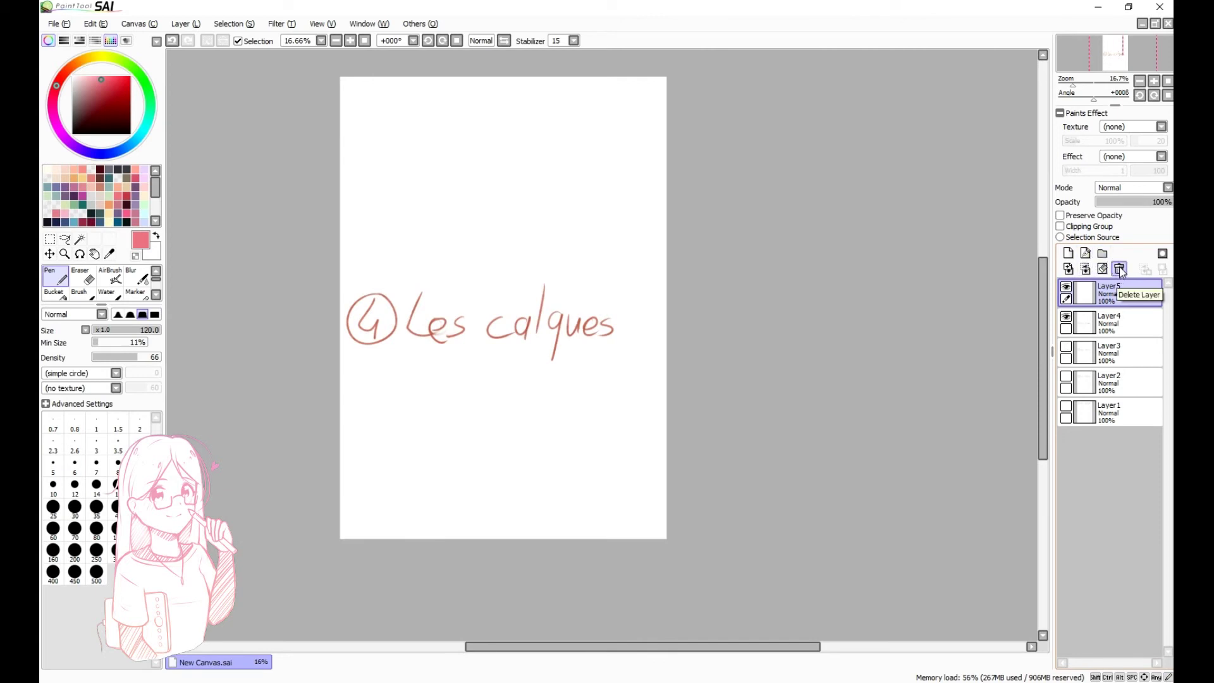
pyautogui.click(1120, 269)
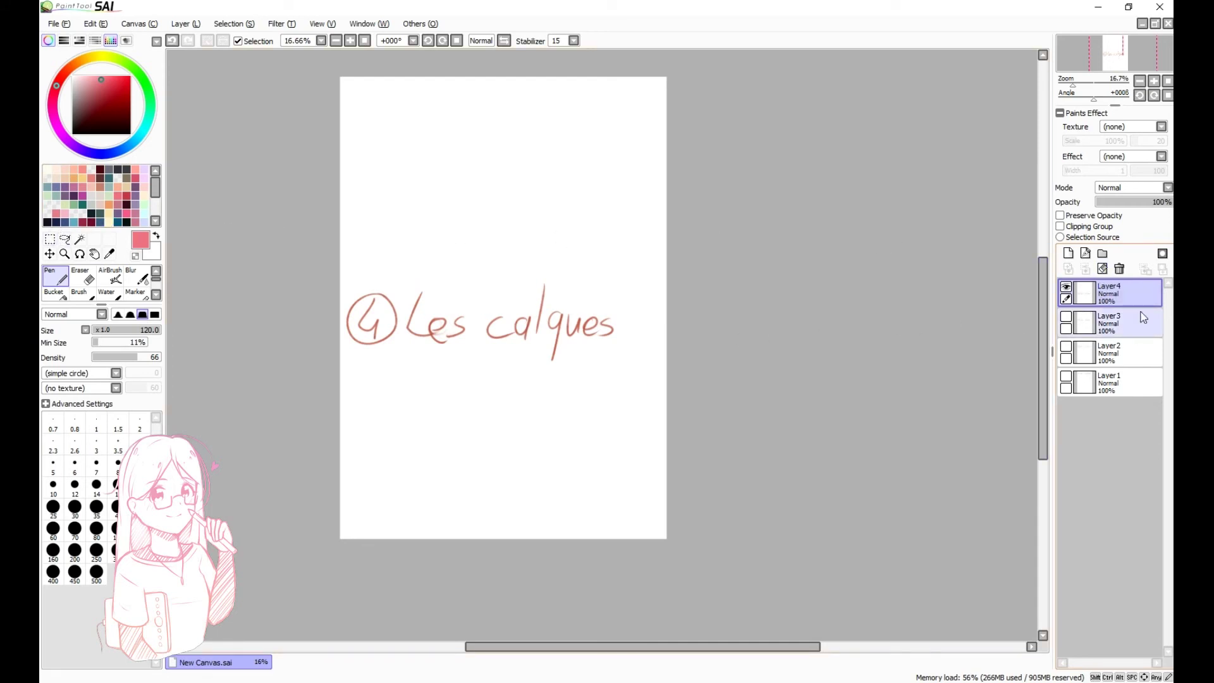
pyautogui.press('Delete')
pyautogui.hotkey('ctrl', 'z')
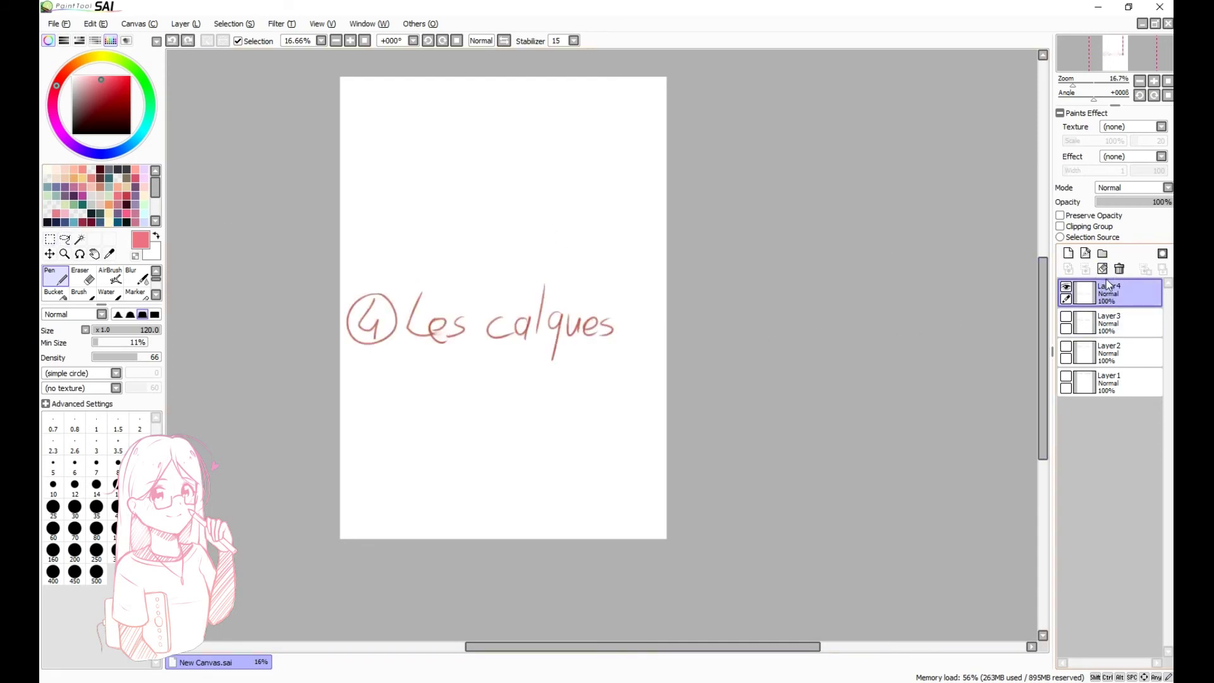
# Turn on Preserve Opacity for Layer4, paint pink over the title's letters, and undo these changes
pyautogui.press('l')
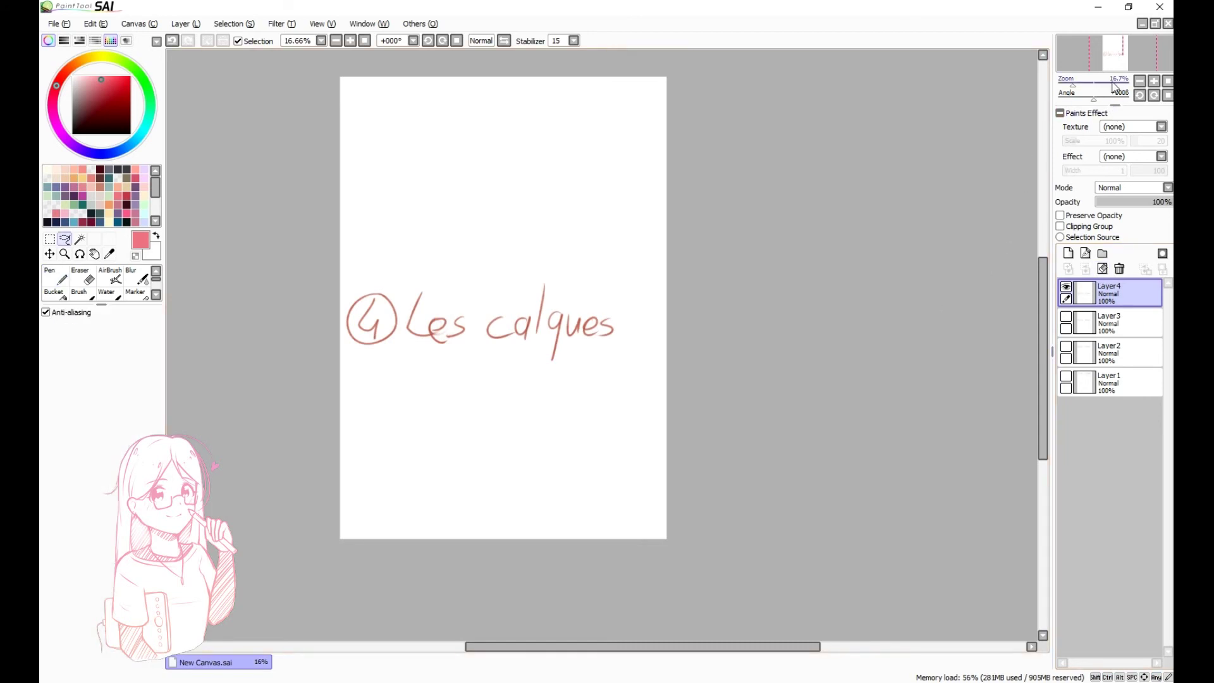
pyautogui.click(1087, 215)
pyautogui.press('n')
pyautogui.scroll(2, 476, 297)
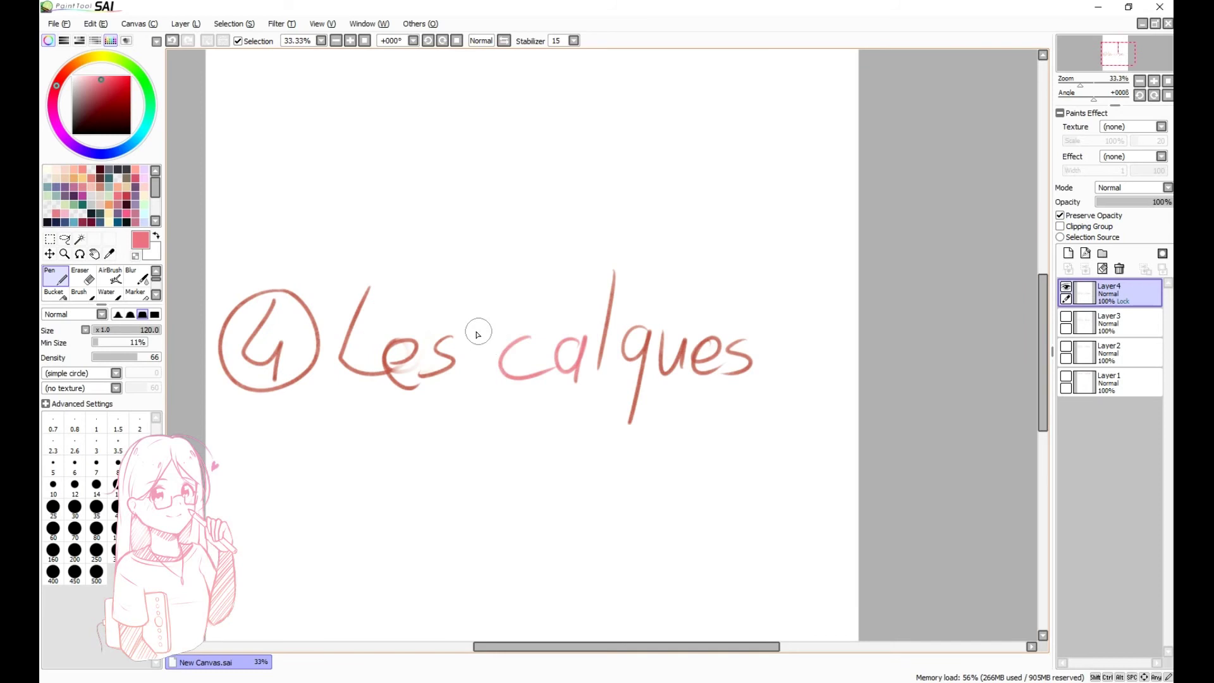
pyautogui.moveTo(619, 313)
pyautogui.mouseDown()
pyautogui.moveTo(683, 373)
pyautogui.moveTo(759, 354)
pyautogui.mouseUp()
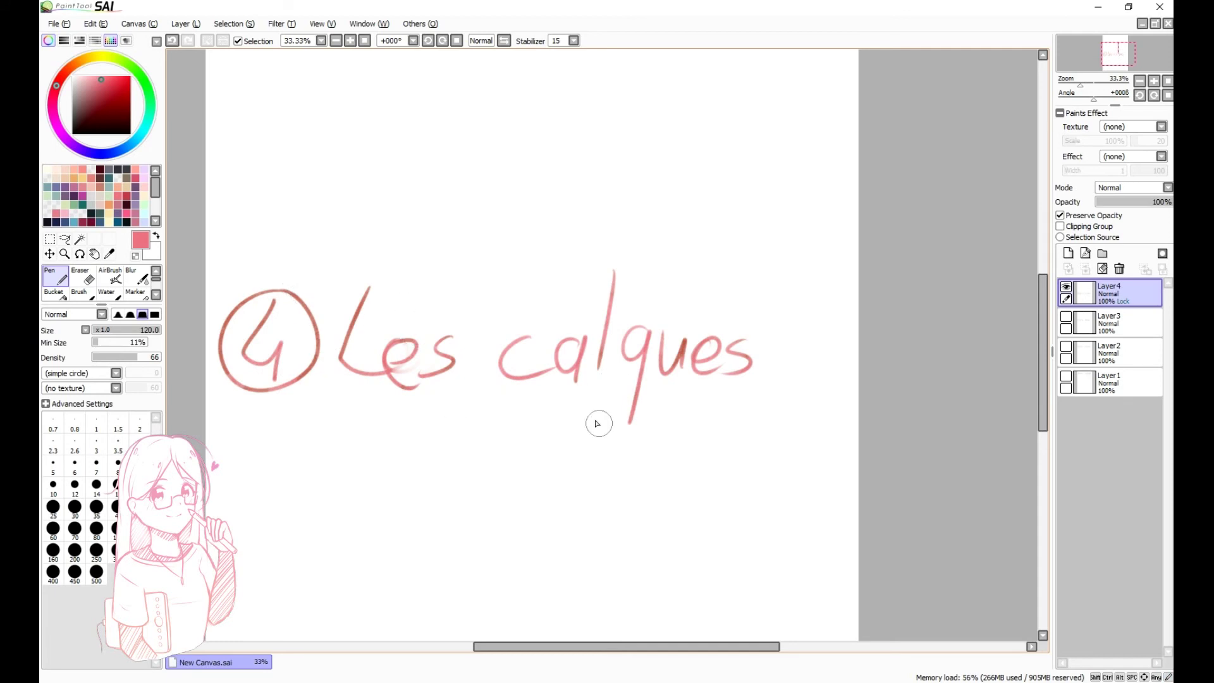
pyautogui.hotkey('ctrl', 'z')
pyautogui.hotkey('ctrl', 'z')
pyautogui.hotkey('ctrl', 'z')
# Add a new layer beneath Layer4 and scribble a large pink patch behind the title
pyautogui.press('-')
pyautogui.click(1068, 253)
pyautogui.press('+')
pyautogui.moveTo(422, 350)
pyautogui.mouseDown()
pyautogui.moveTo(405, 433)
pyautogui.moveTo(557, 344)
pyautogui.moveTo(532, 456)
pyautogui.moveTo(767, 323)
pyautogui.moveTo(867, 330)
pyautogui.mouseUp()
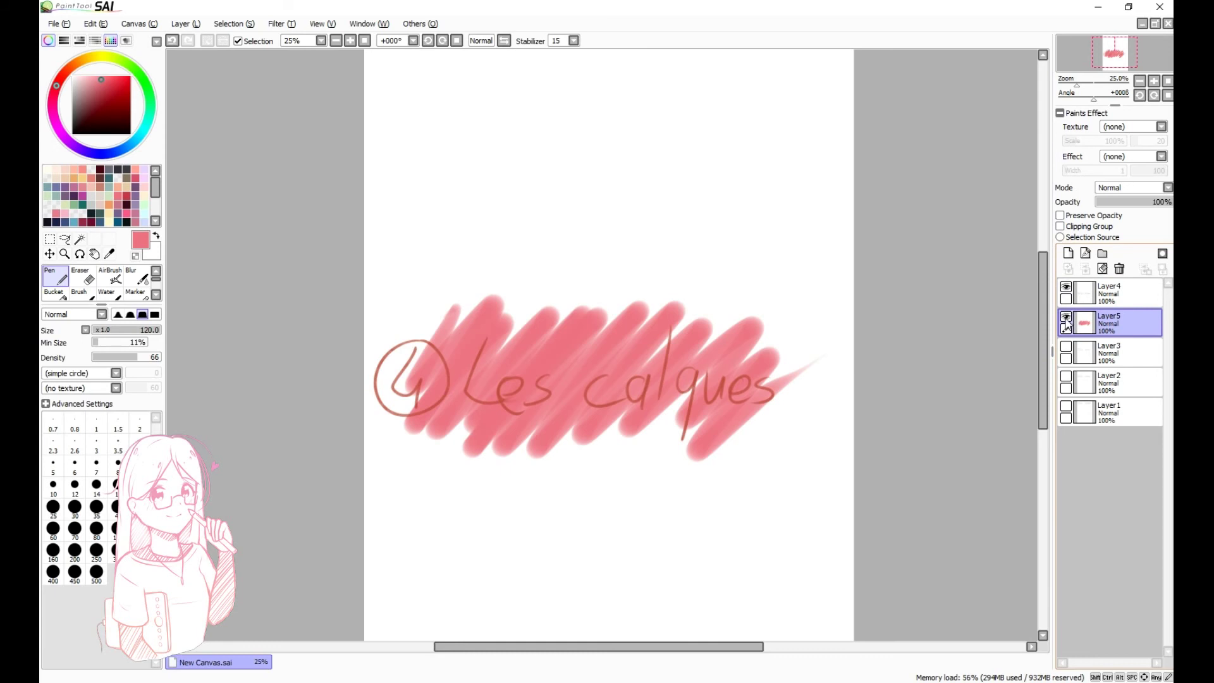
# Clip Layer4's title to the pink patch with Clipping Group and compare the two layers
pyautogui.click(1112, 294)
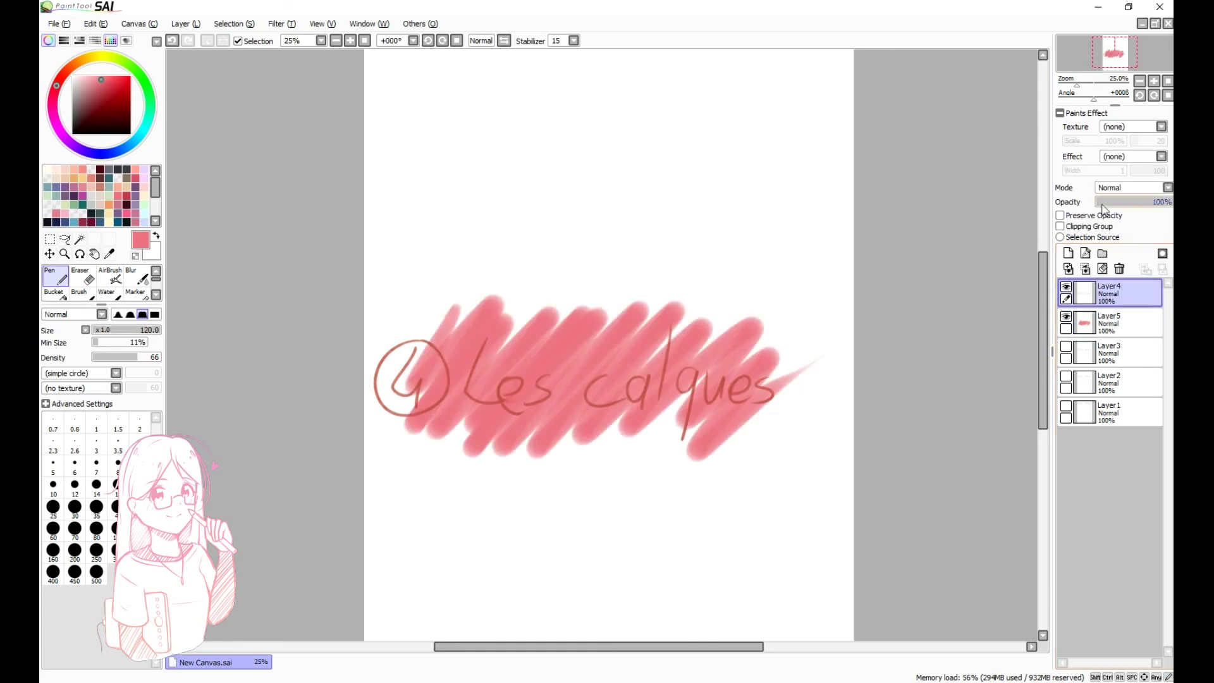
pyautogui.click(1093, 227)
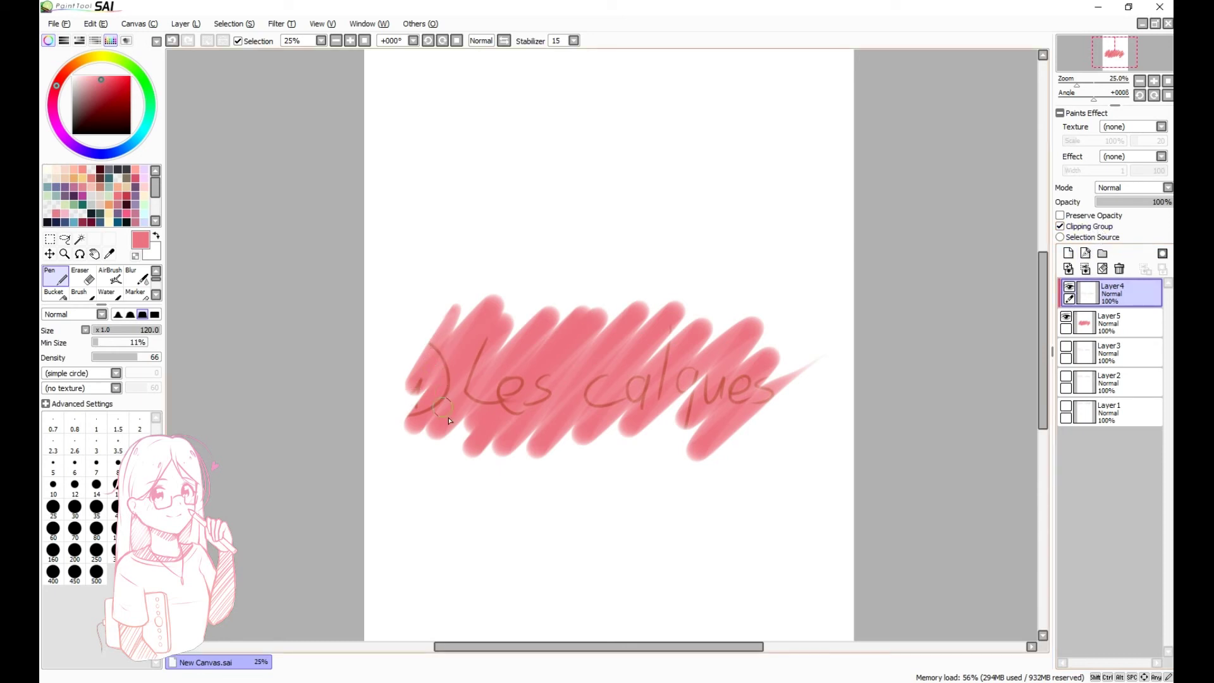
pyautogui.click(1113, 323)
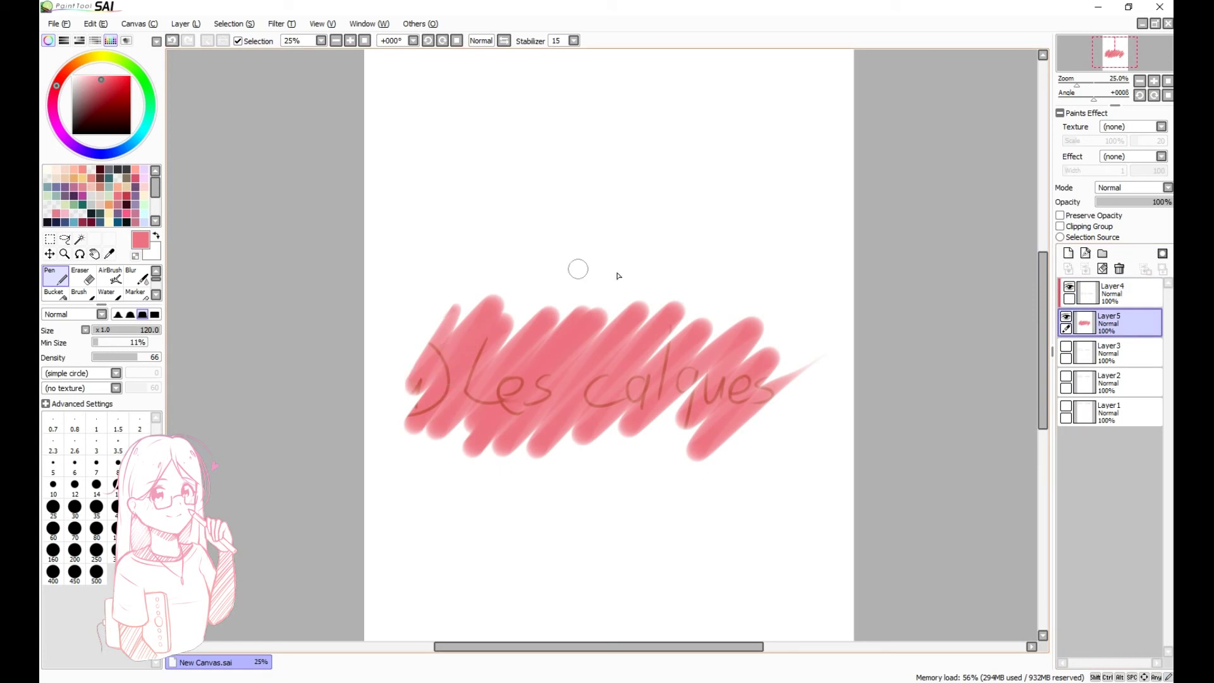
pyautogui.click(1103, 294)
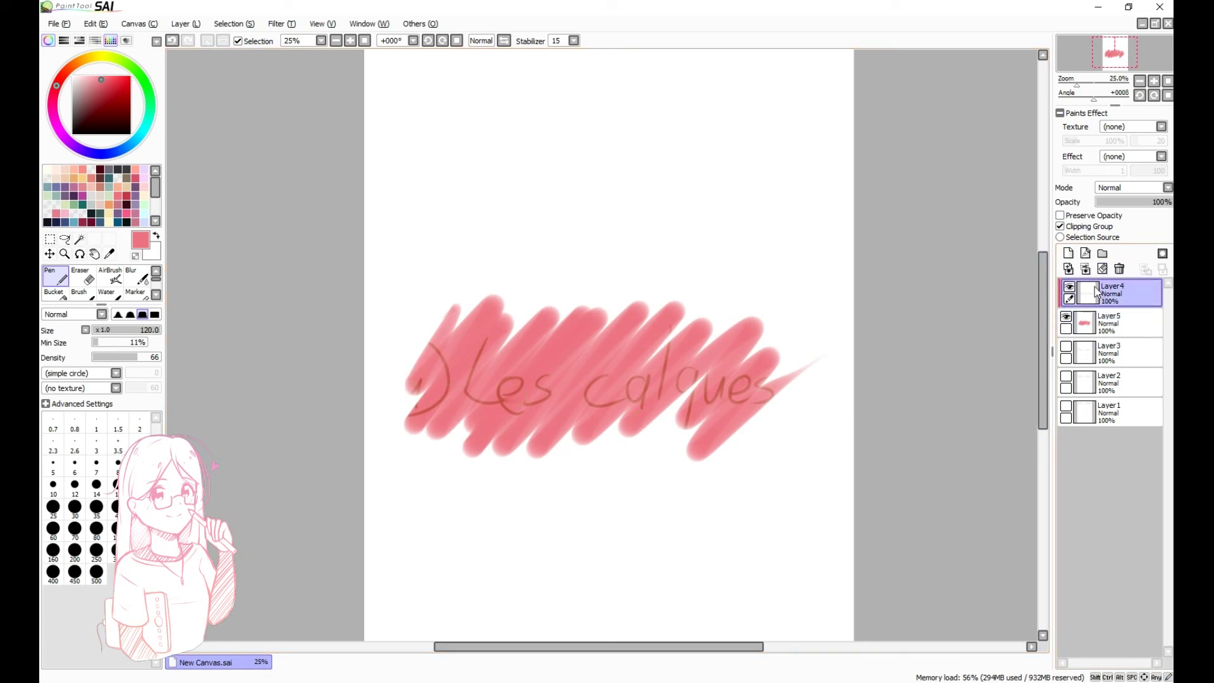
# Turn off Clipping Group on Layer4 and delete the pink patch's layer
pyautogui.click(1103, 228)
pyautogui.click(1112, 323)
pyautogui.click(1119, 269)
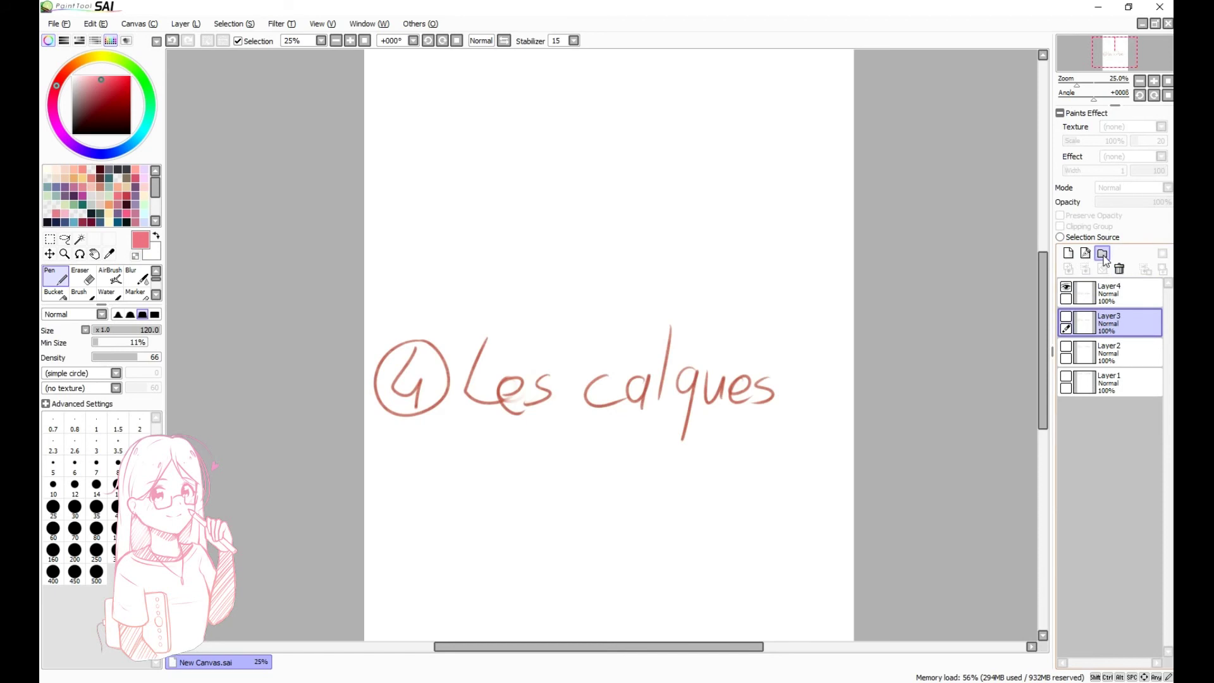
# Create a layer folder, move Layer4, Layer3 and Layer2 into it, and collapse it
pyautogui.click(1106, 288)
pyautogui.click(1102, 253)
pyautogui.moveTo(1107, 323); pyautogui.dragTo(1109, 338)
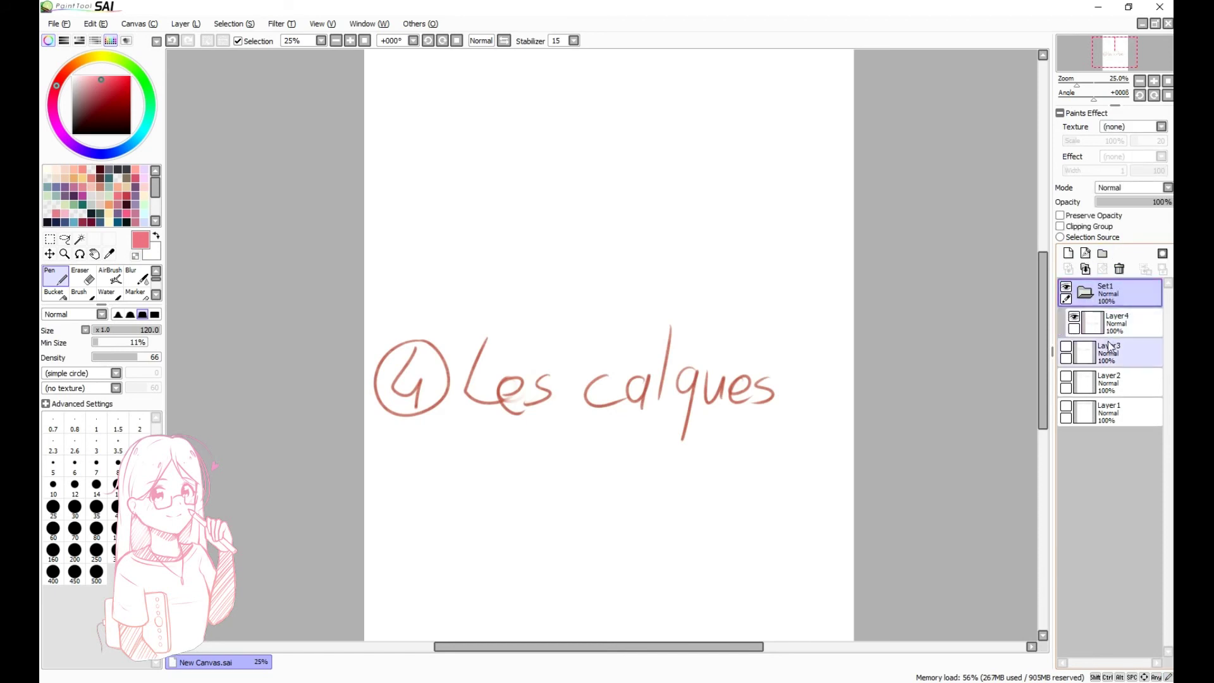
pyautogui.moveTo(1107, 383); pyautogui.dragTo(1099, 326)
pyautogui.click(1085, 292)
pyautogui.click(1085, 292)
pyautogui.click(1085, 292)
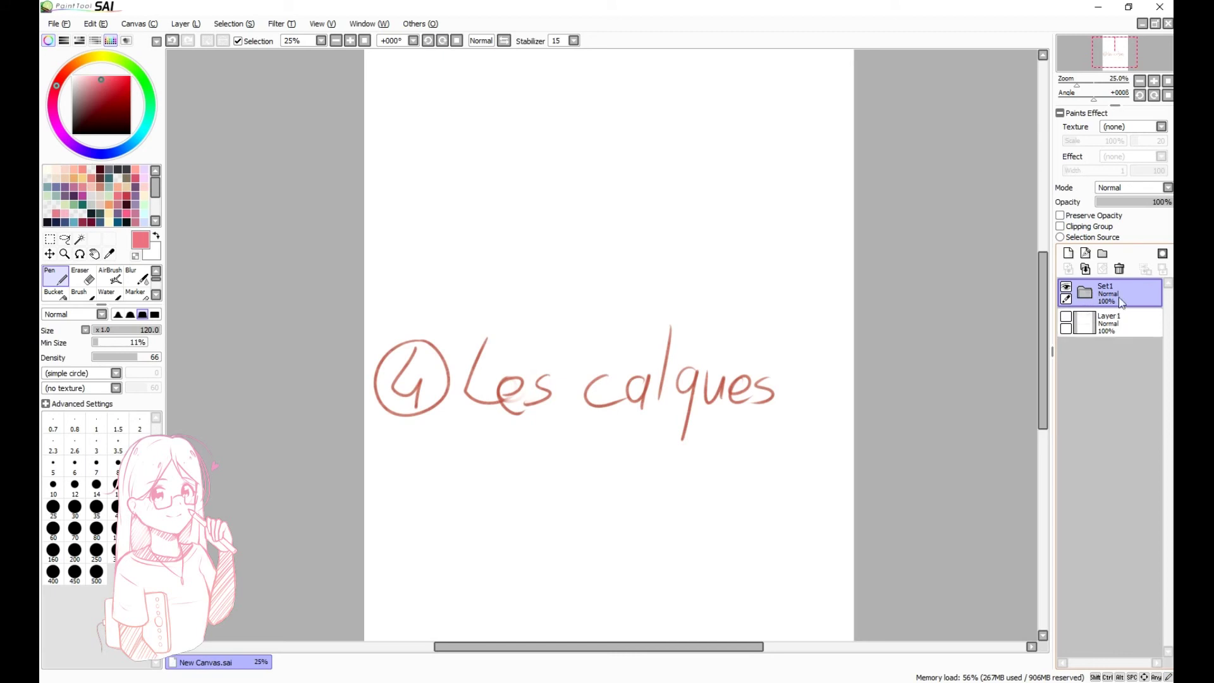
# Open the folder's name for editing, cancel without renaming, and undo the layer grouping
pyautogui.doubleClick(1118, 299)
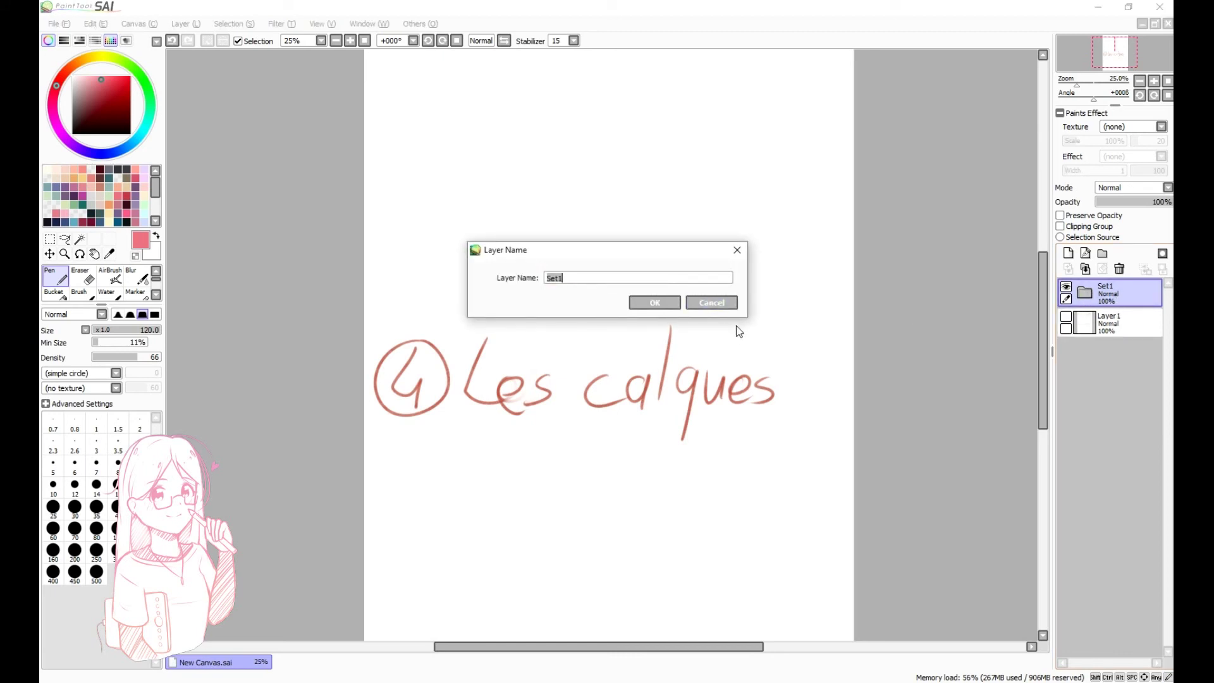
pyautogui.click(737, 252)
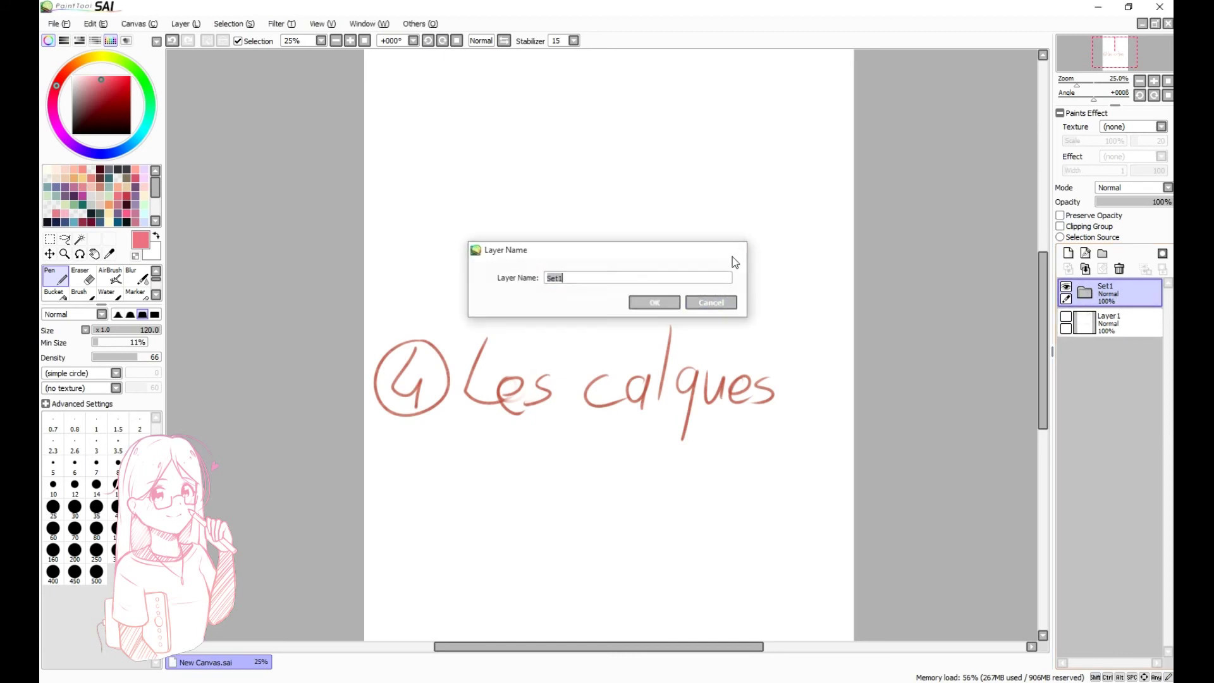
pyautogui.click(173, 40)
pyautogui.click(173, 40)
pyautogui.click(173, 40)
pyautogui.click(173, 40)
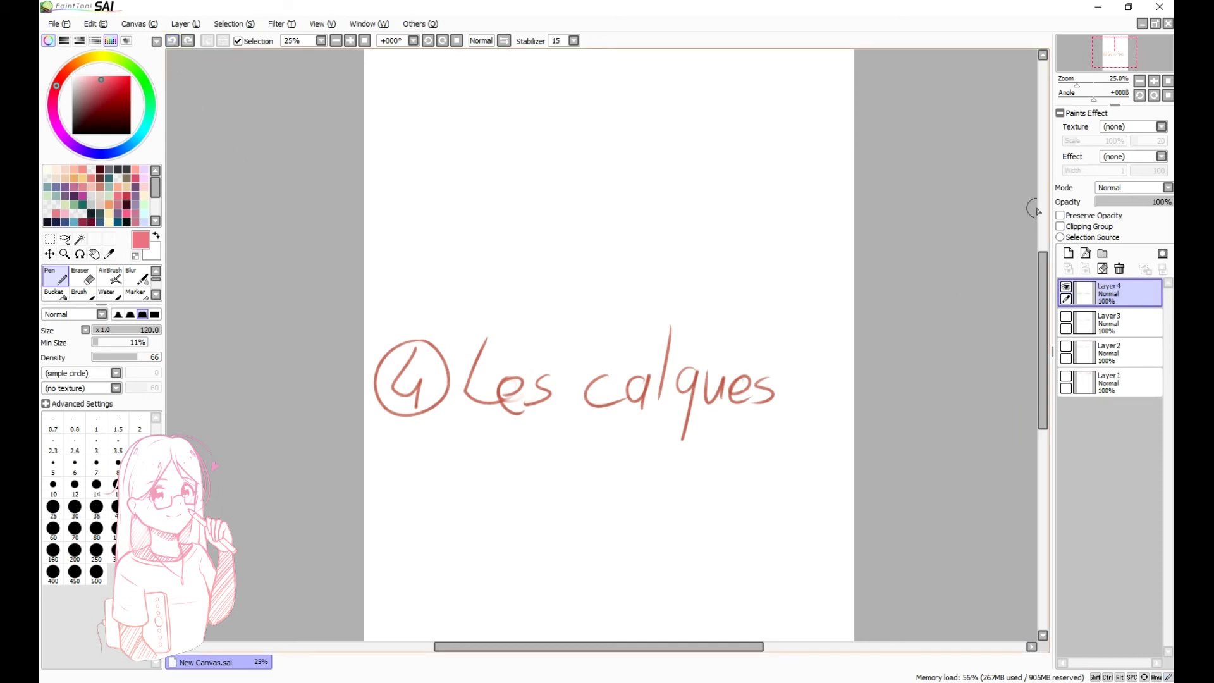
# Review the opacity, effect, texture and blending mode options for Layer4
pyautogui.moveTo(1128, 202); pyautogui.dragTo(1171, 212)
pyautogui.click(1127, 158)
pyautogui.click(1145, 127)
pyautogui.click(1149, 134)
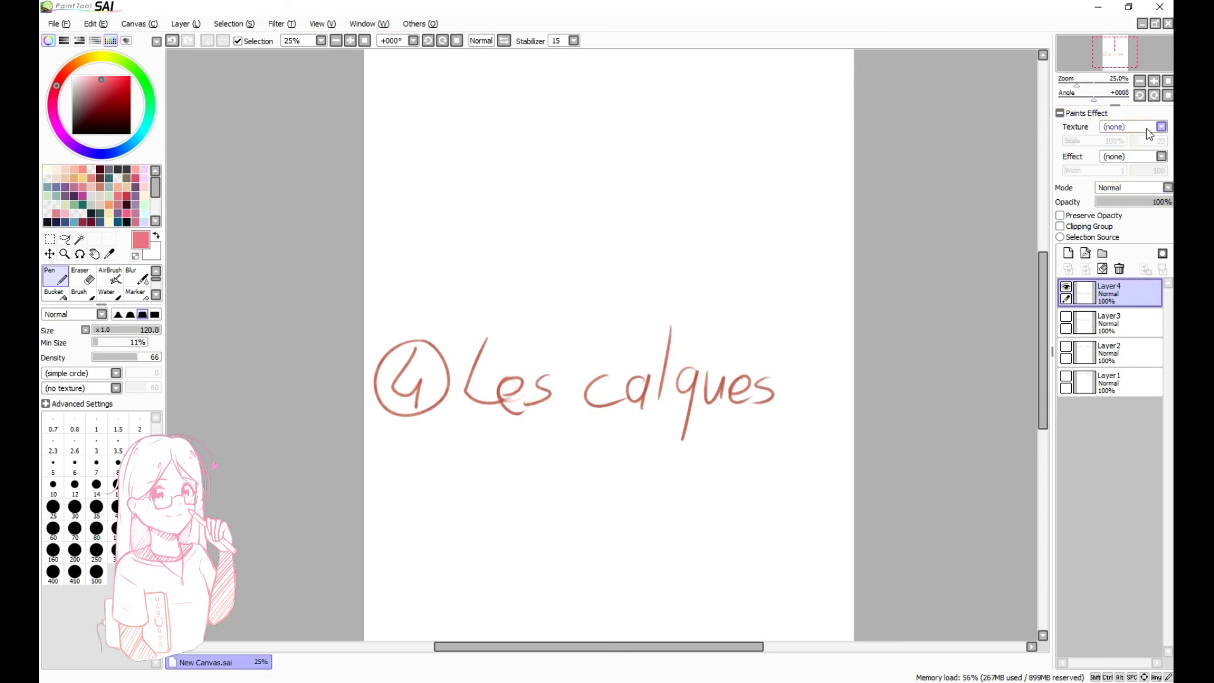
pyautogui.click(1121, 188)
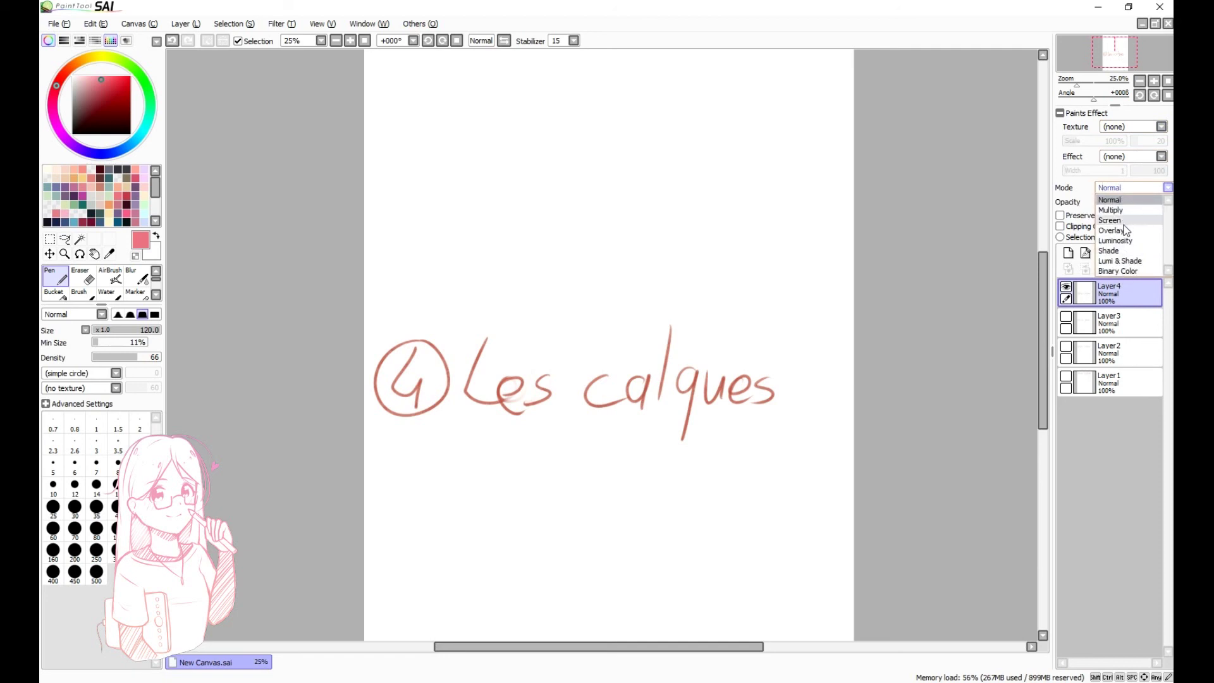
pyautogui.click(1102, 311)
pyautogui.click(1103, 319)
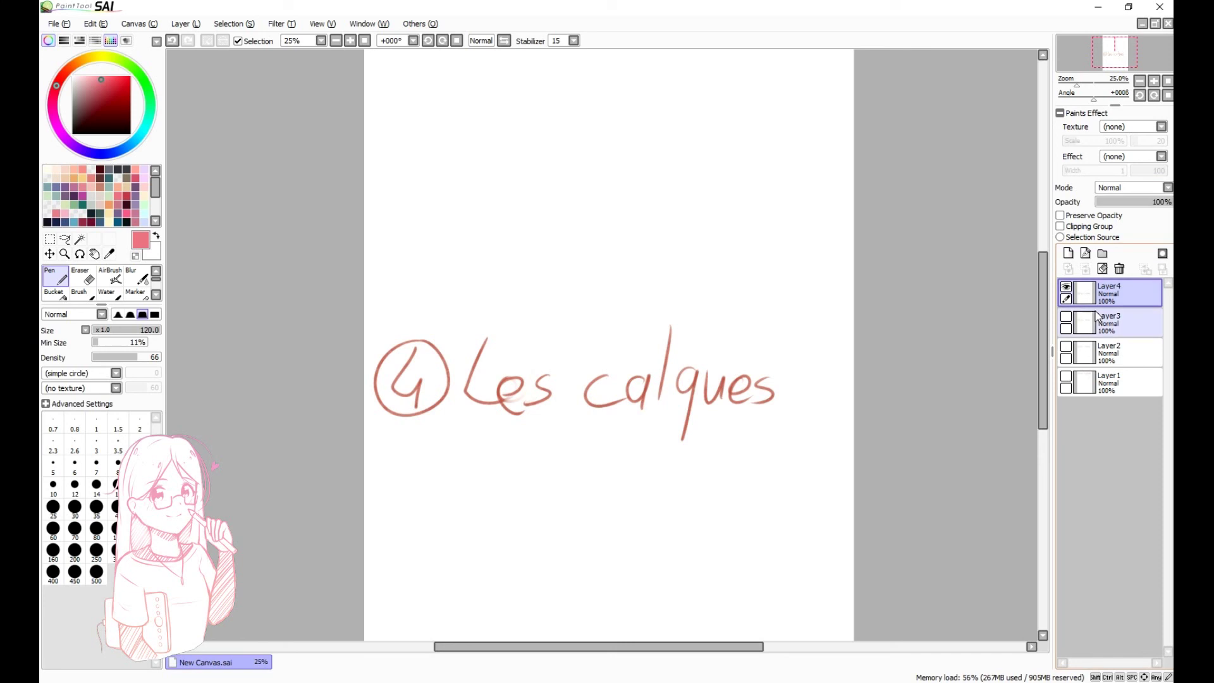
# Scribble a pink patch on a new layer beneath Layer4 and an overlapping orange patch on Layer4
pyautogui.click(1069, 252)
pyautogui.moveTo(501, 247)
pyautogui.mouseDown()
pyautogui.moveTo(583, 195)
pyautogui.moveTo(635, 184)
pyautogui.moveTo(602, 256)
pyautogui.moveTo(671, 144)
pyautogui.moveTo(581, 152)
pyautogui.mouseUp()
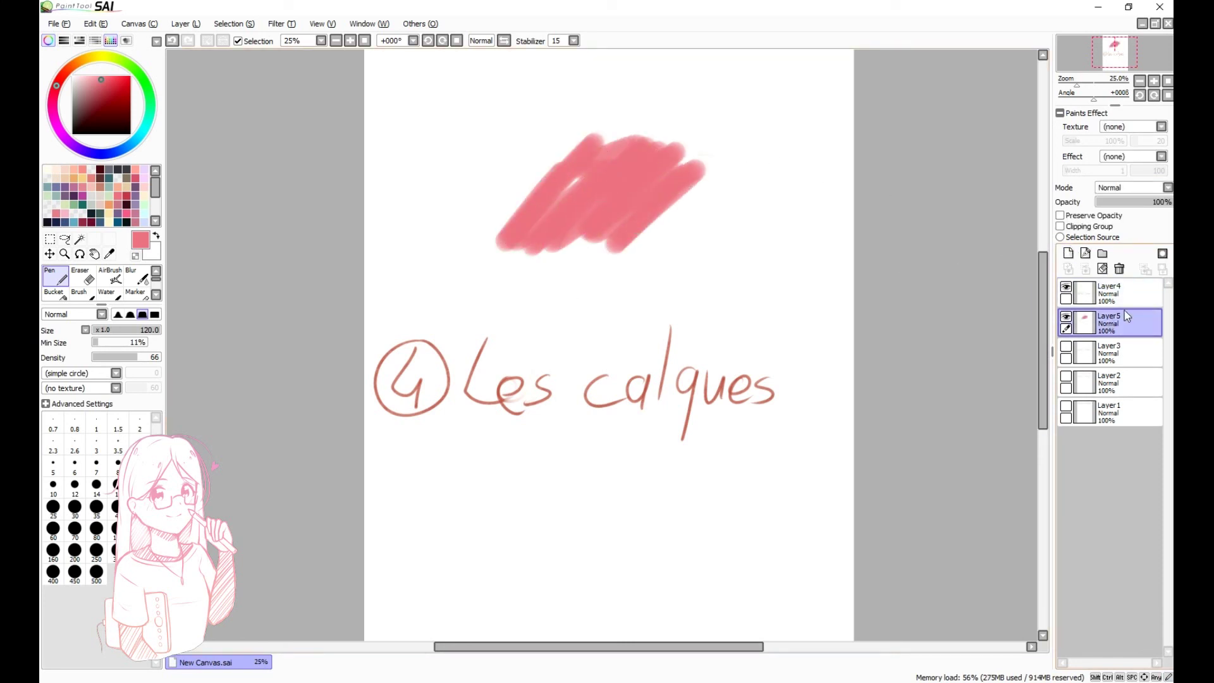
pyautogui.click(1112, 292)
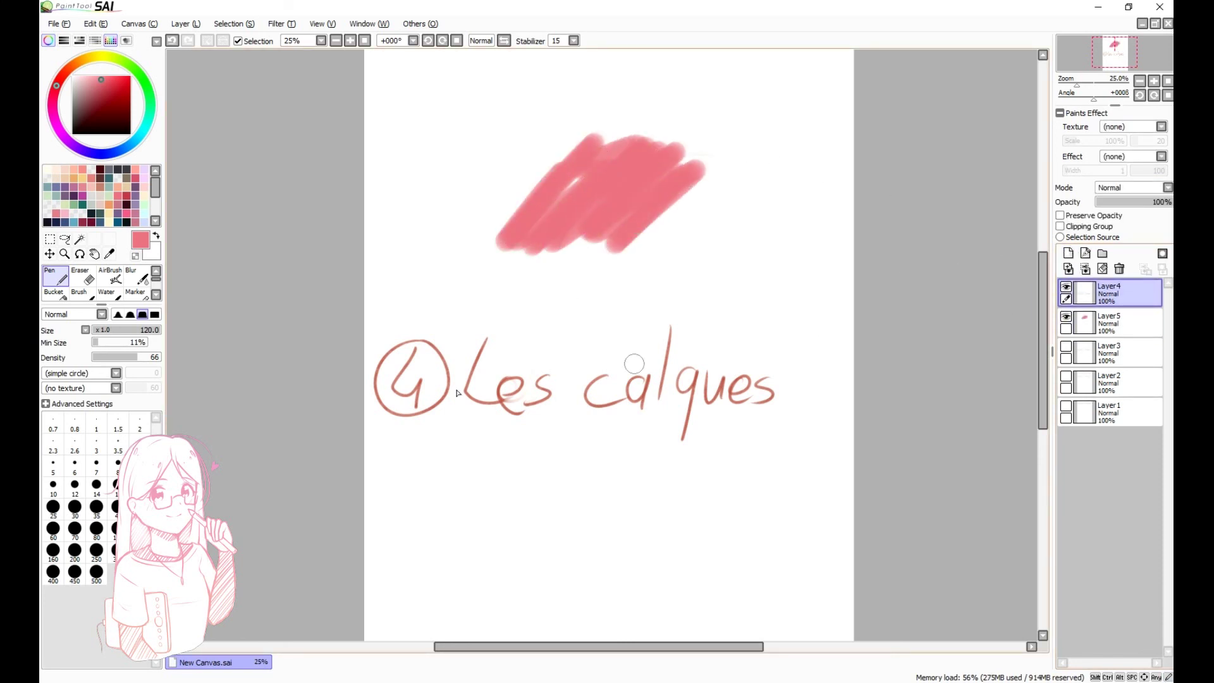
pyautogui.click(105, 201)
pyautogui.moveTo(502, 152)
pyautogui.mouseDown()
pyautogui.moveTo(517, 183)
pyautogui.moveTo(483, 255)
pyautogui.moveTo(504, 262)
pyautogui.moveTo(573, 220)
pyautogui.moveTo(577, 246)
pyautogui.mouseUp()
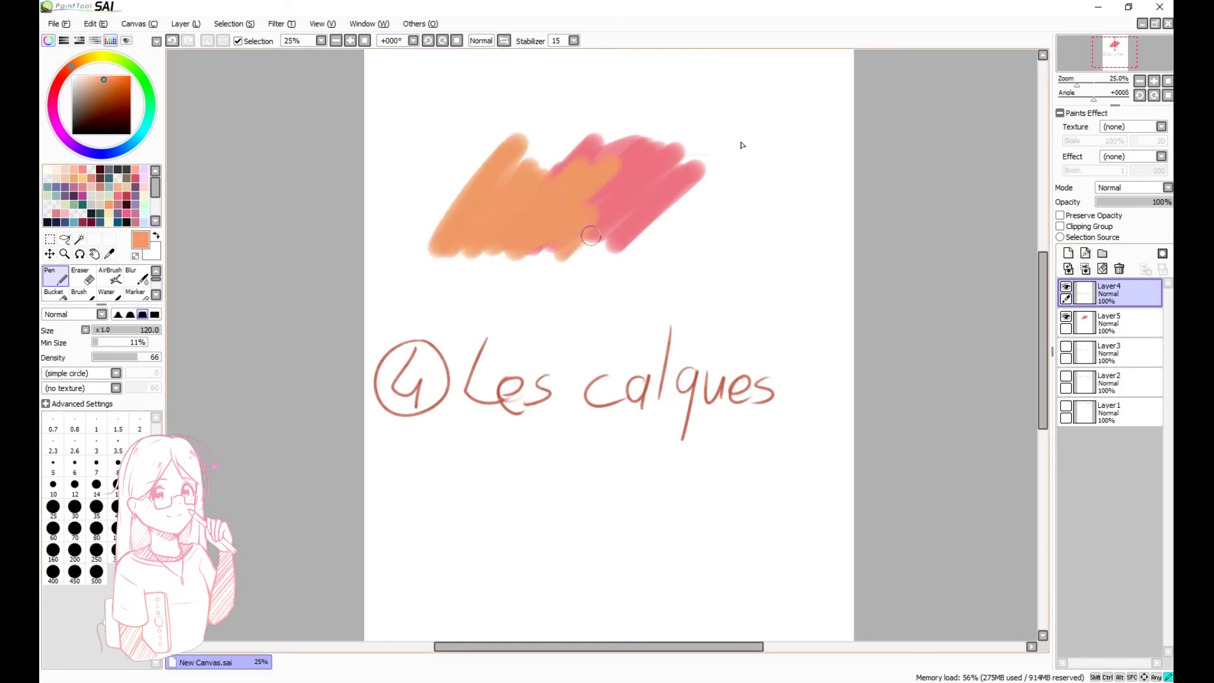
# Try the Multiply, Screen, Overlay, Luminosity and Shade blending modes on Layer4, and restore Normal
pyautogui.click(1128, 188)
pyautogui.click(1129, 210)
pyautogui.click(1127, 188)
pyautogui.click(1118, 217)
pyautogui.click(1128, 189)
pyautogui.click(1124, 227)
pyautogui.click(1135, 189)
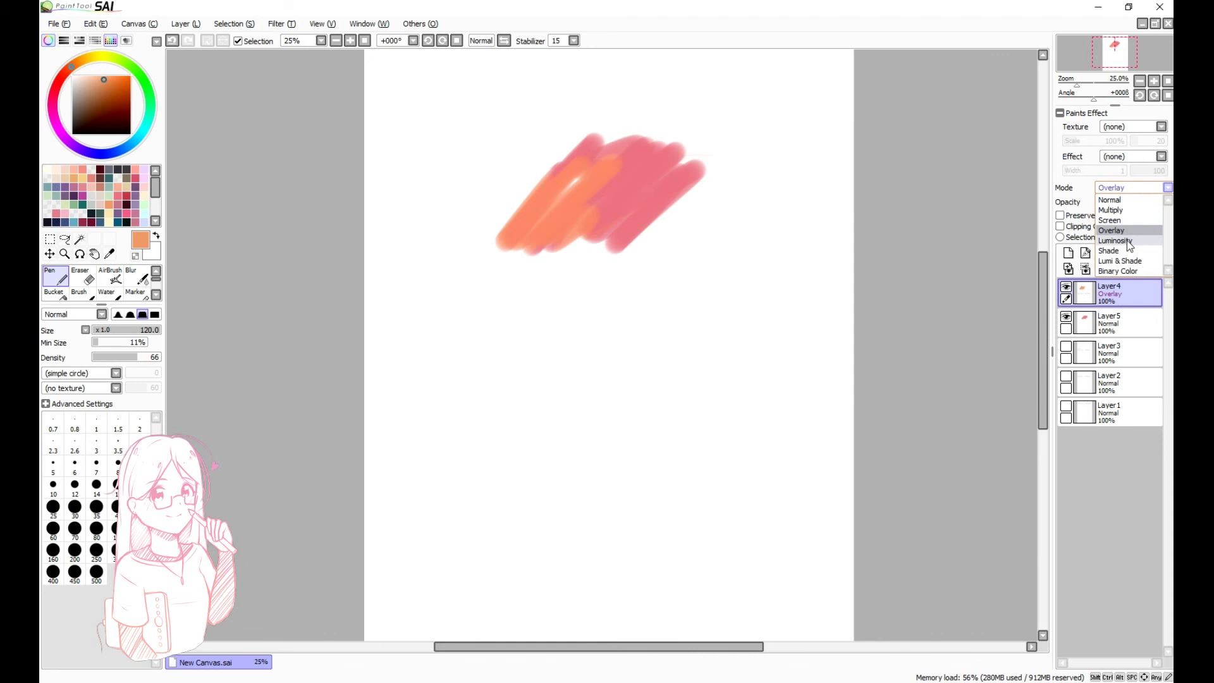
pyautogui.click(1126, 240)
pyautogui.click(1132, 188)
pyautogui.click(1123, 251)
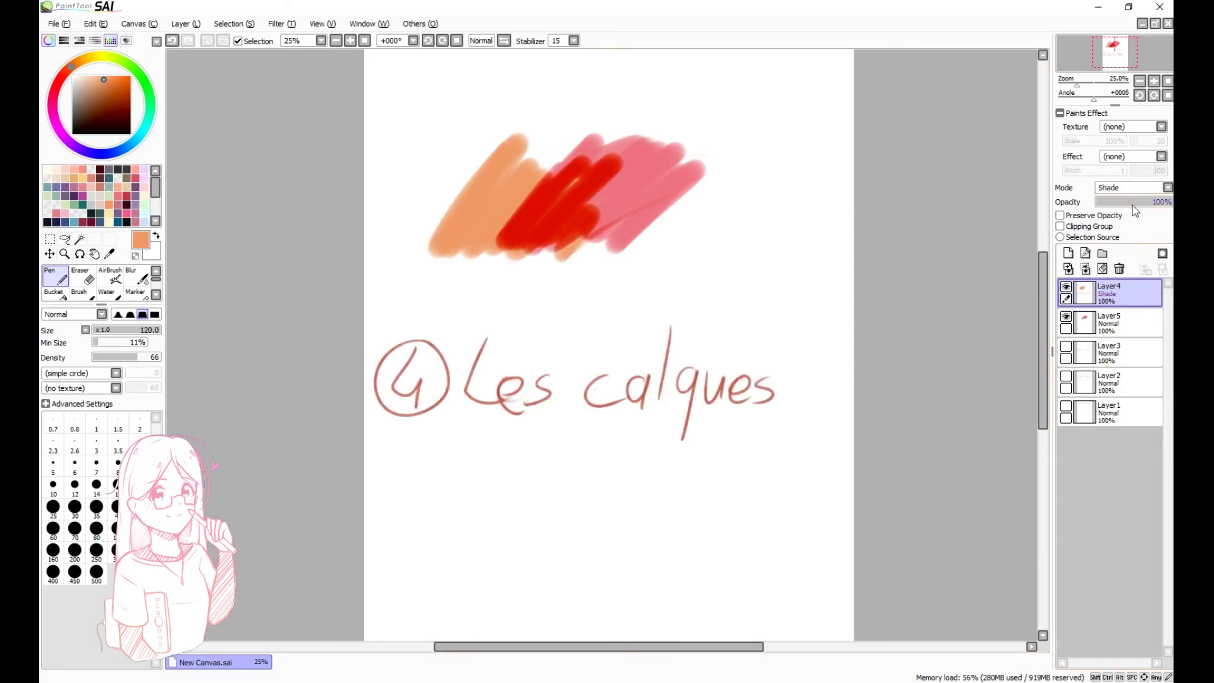
pyautogui.click(1138, 187)
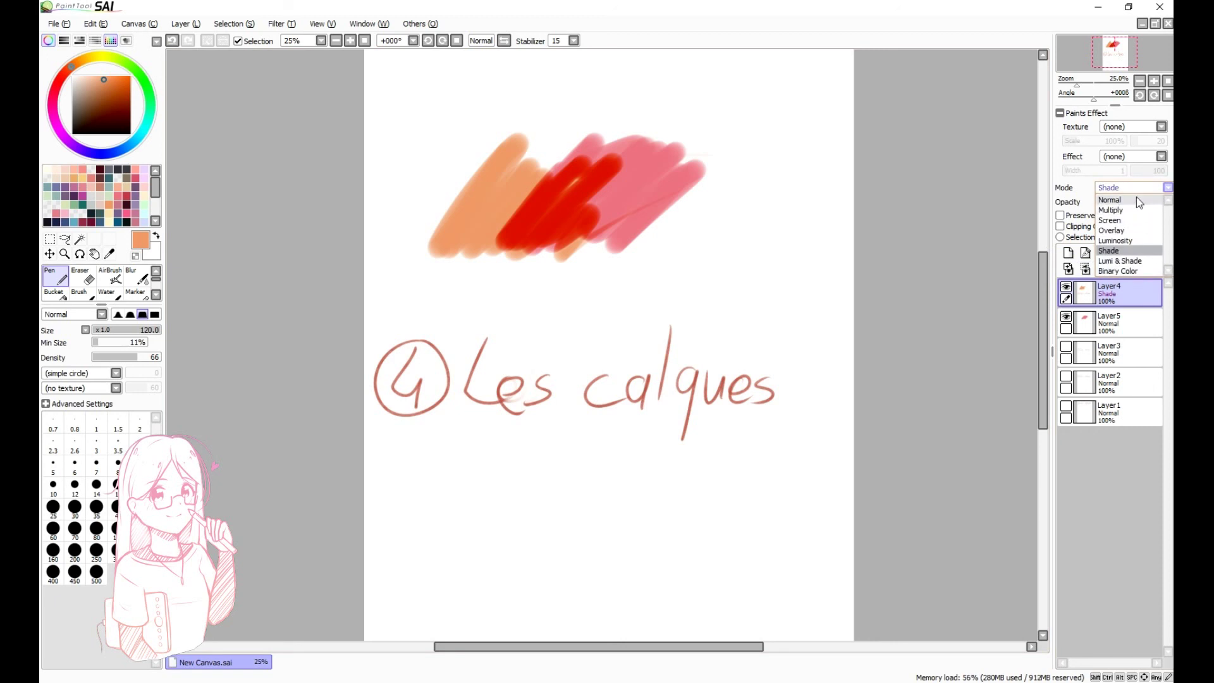
pyautogui.click(1124, 201)
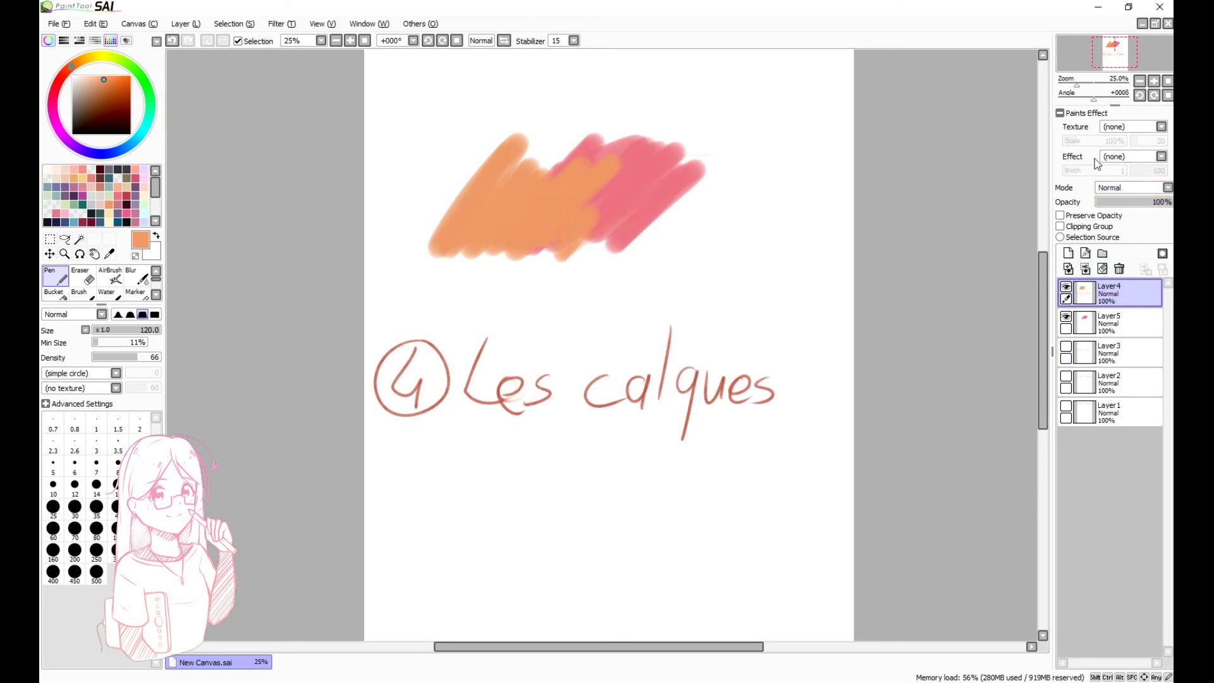
# Clear the pink patch from Layer5 and erase the orange patch above the title on Layer4
pyautogui.click(1119, 269)
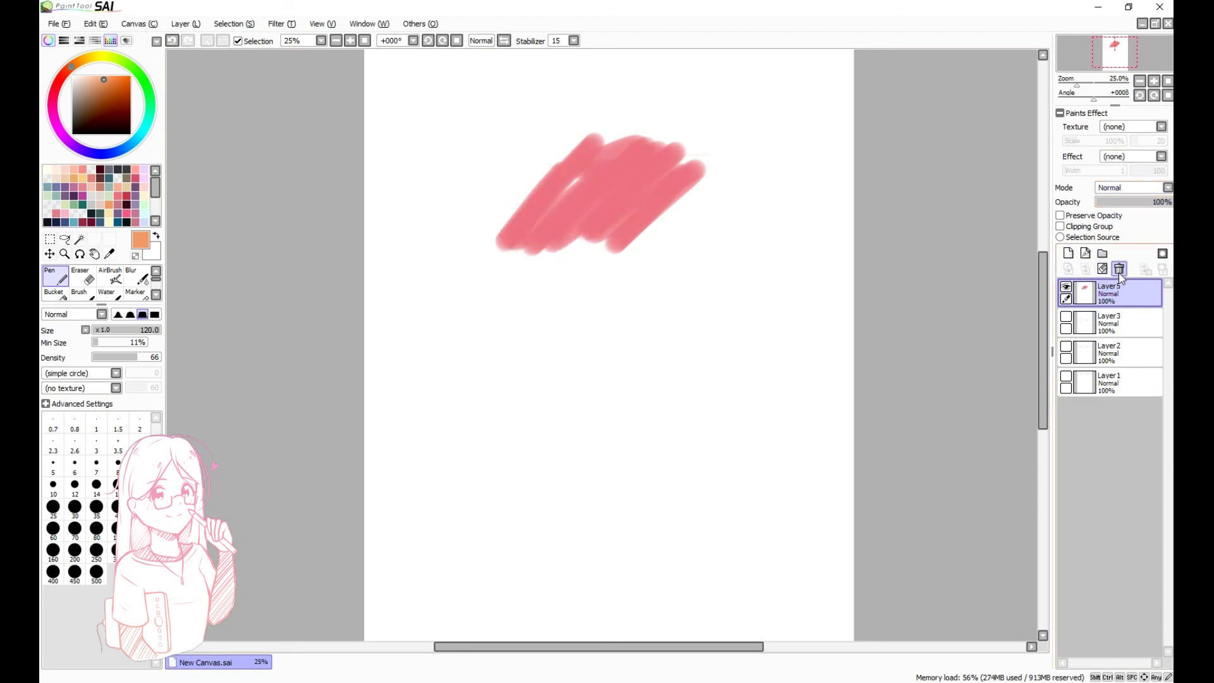
pyautogui.hotkey('ctrl', 'z')
pyautogui.click(1112, 323)
pyautogui.click(1102, 269)
pyautogui.click(1113, 293)
pyautogui.press('e')
pyautogui.moveTo(480, 208)
pyautogui.mouseDown()
pyautogui.moveTo(556, 184)
pyautogui.moveTo(634, 190)
pyautogui.moveTo(480, 252)
pyautogui.mouseUp()
pyautogui.scroll(-1, 601, 290)
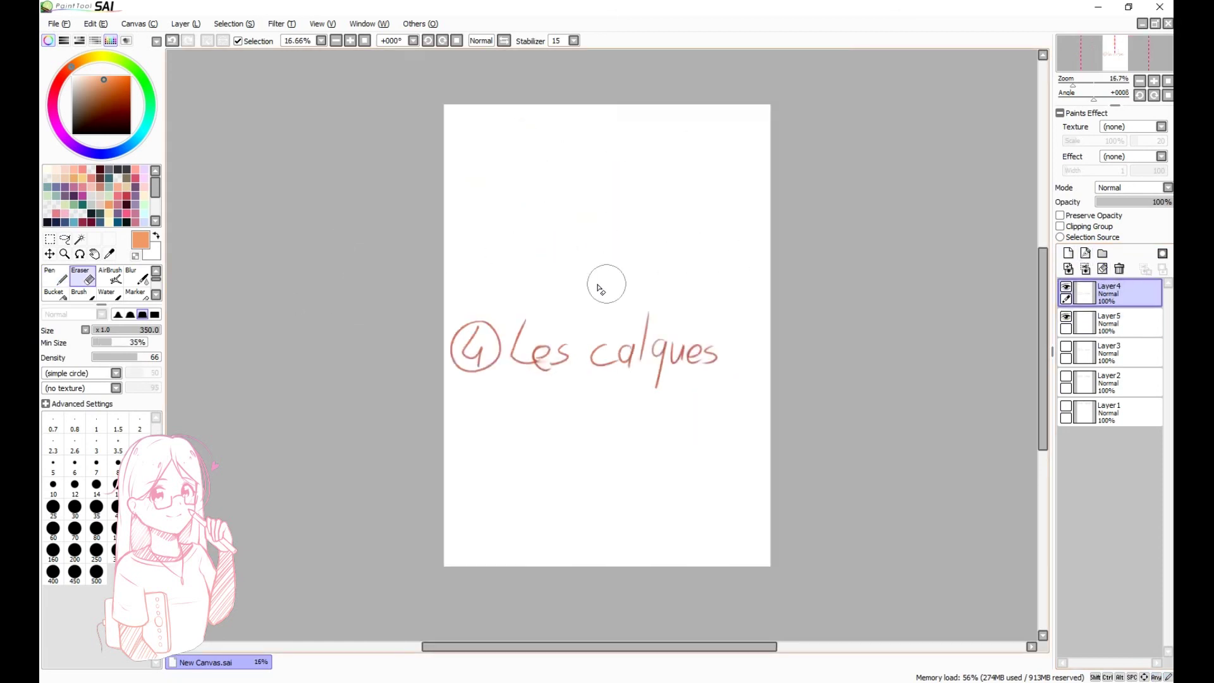